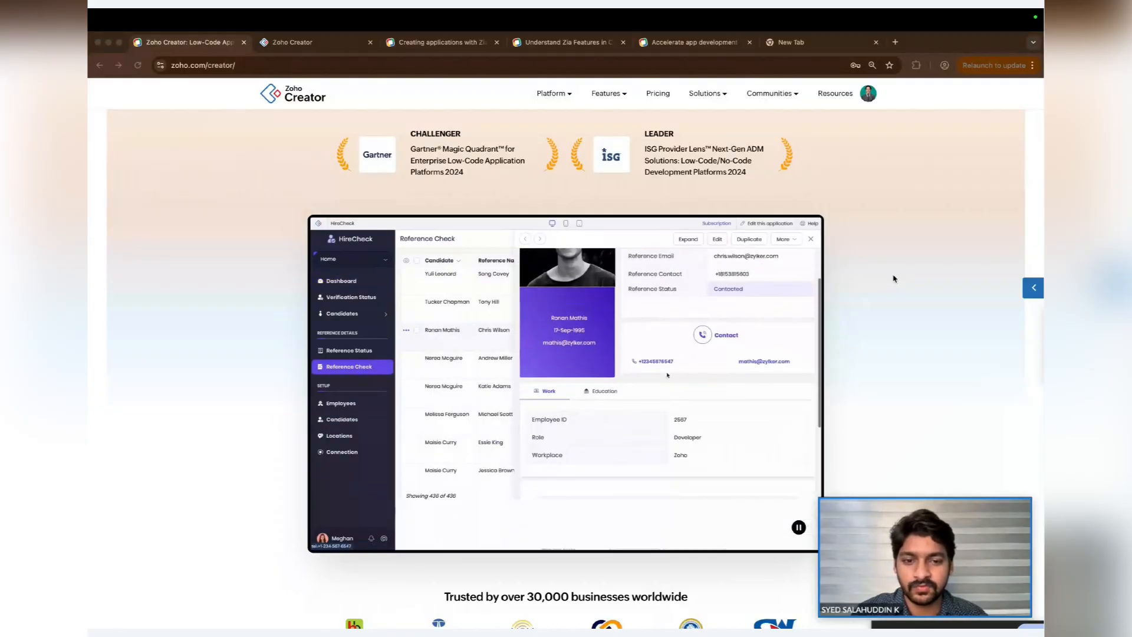
# - Scroll the homepage, open the Internal tools use-case page and read through its sections
pyautogui.scroll(-7, 894, 278)
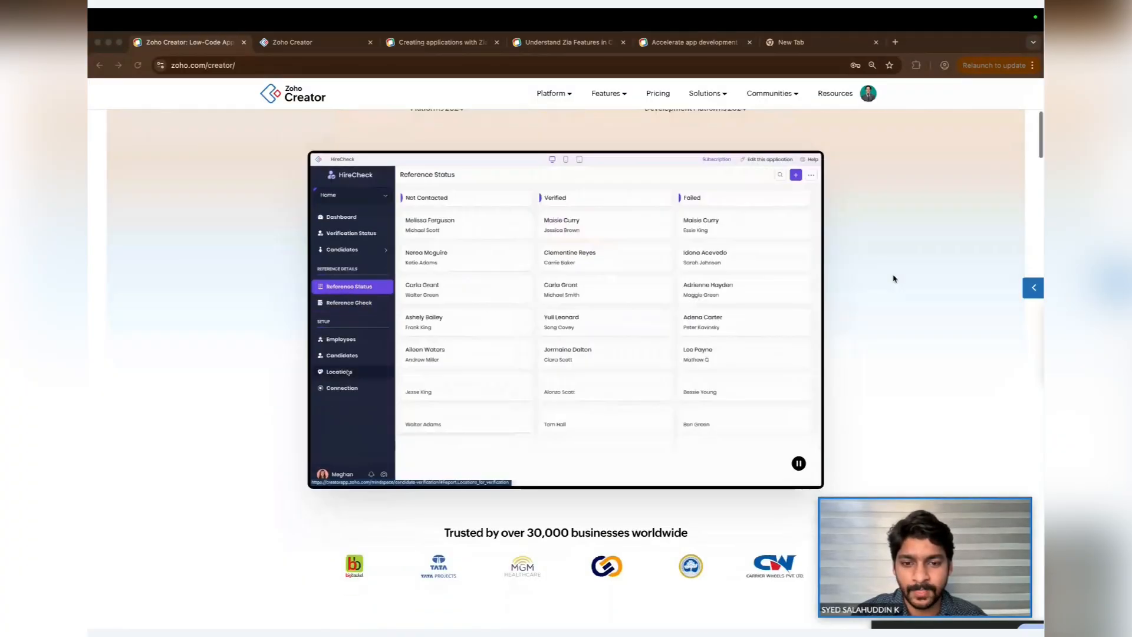
pyautogui.scroll(-3, 893, 278)
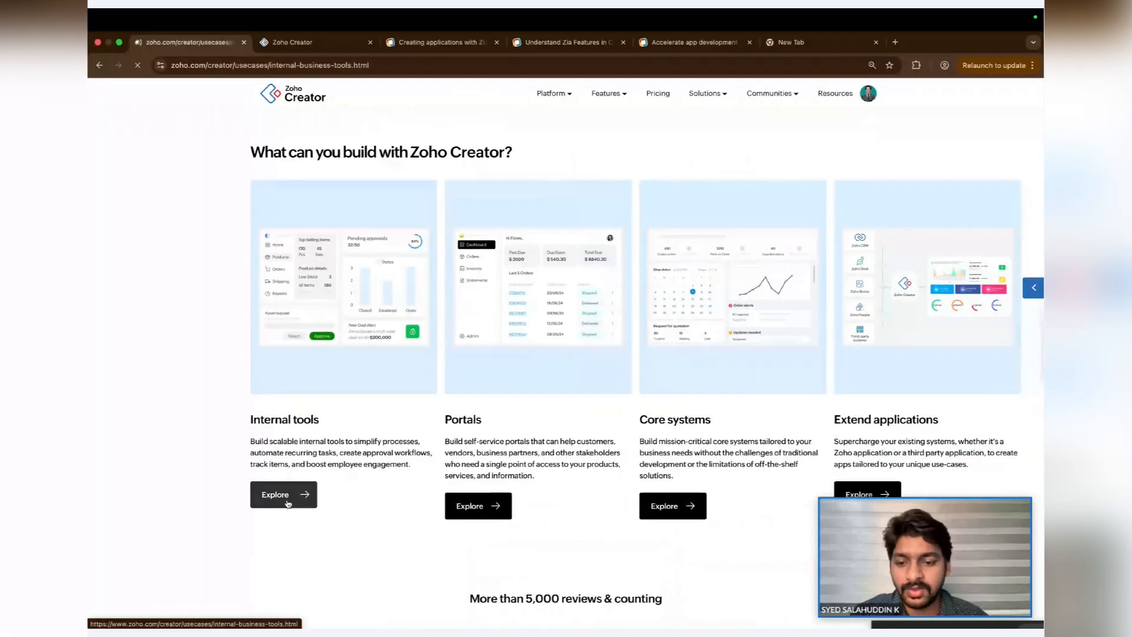
pyautogui.click(316, 489)
pyautogui.scroll(-7, 687, 454)
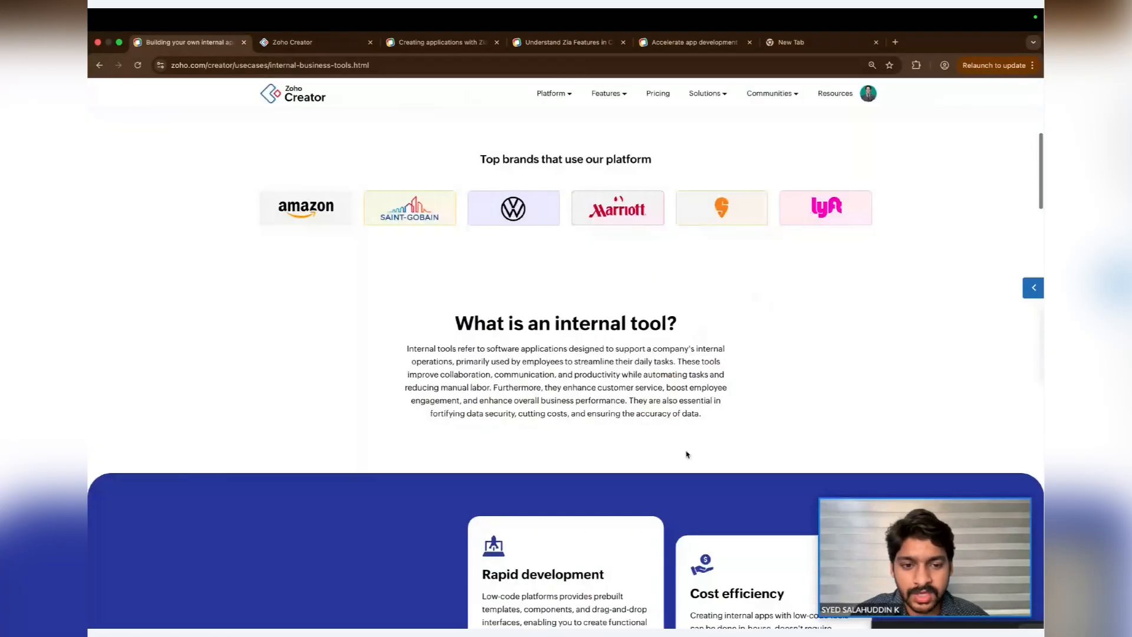
pyautogui.scroll(-6, 687, 454)
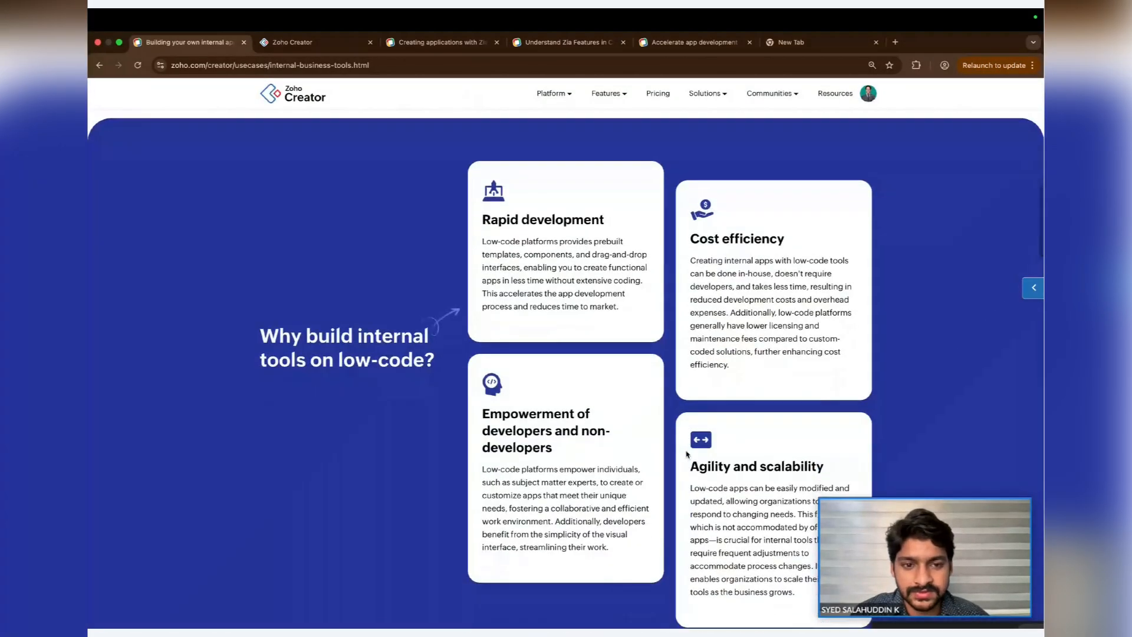
pyautogui.scroll(-1, 686, 453)
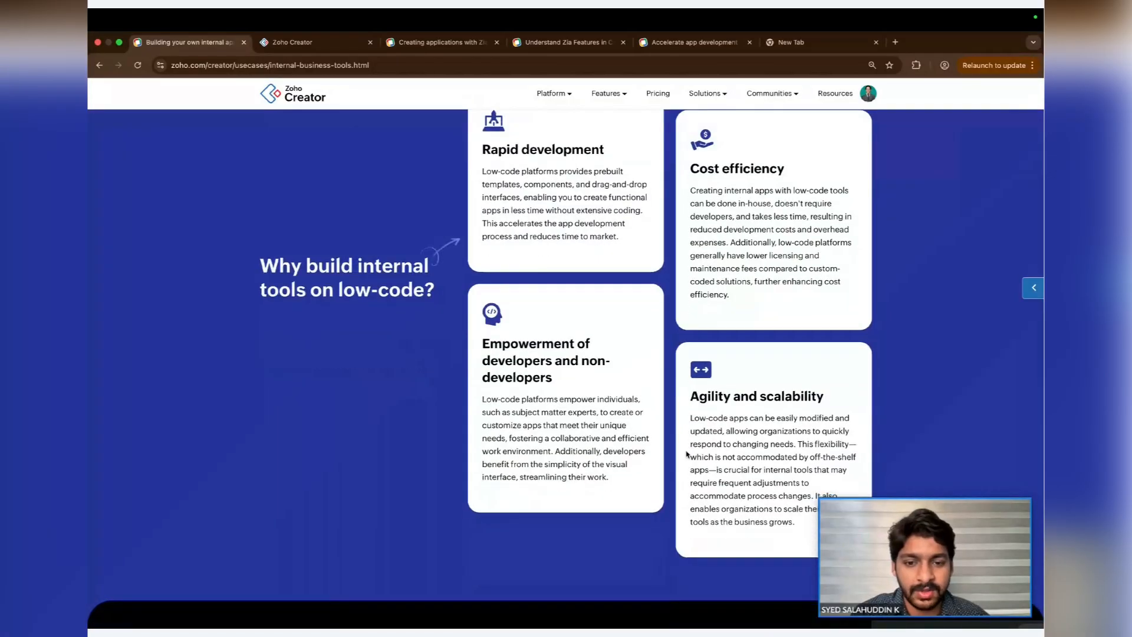
pyautogui.scroll(-1, 687, 453)
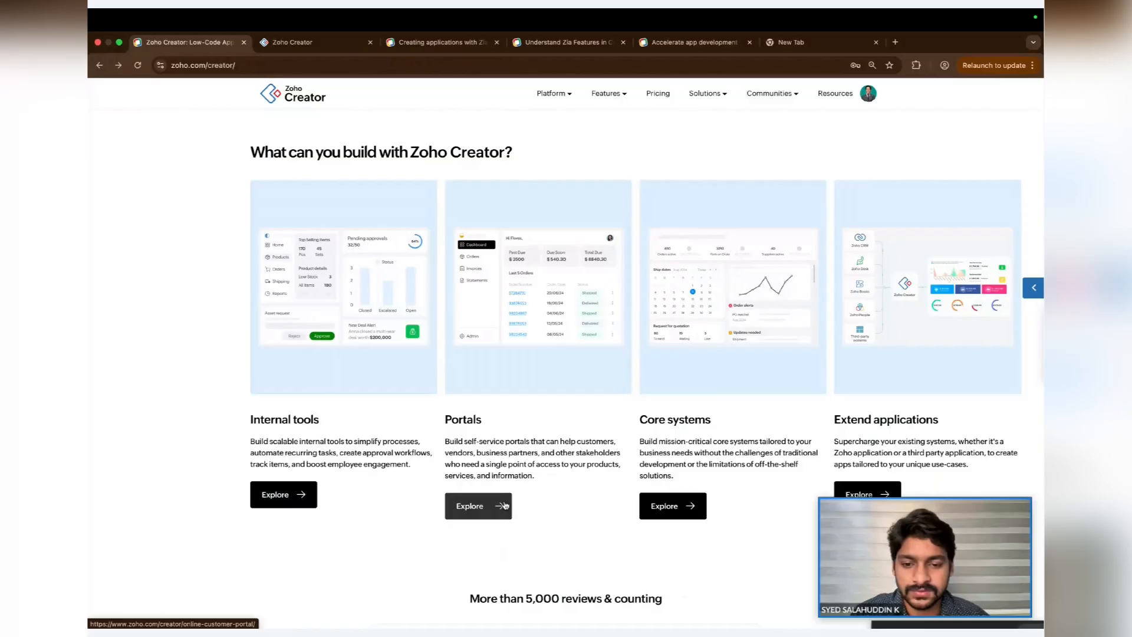
# - Open the Portals use-case page and read through its customer portal benefits
pyautogui.click(482, 506)
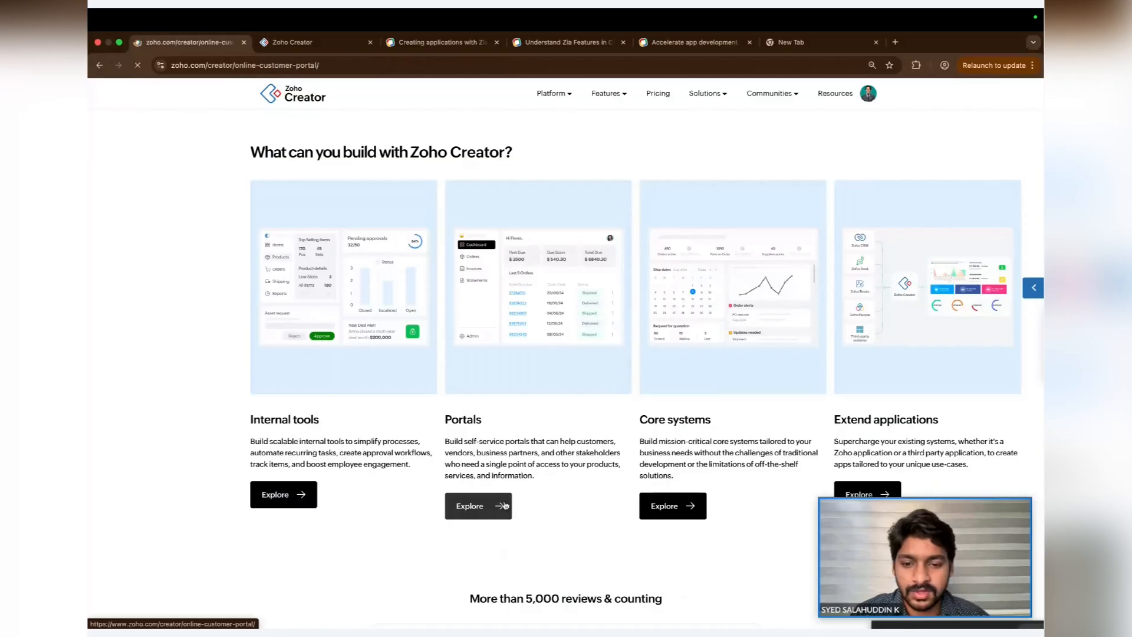
pyautogui.scroll(-5, 485, 507)
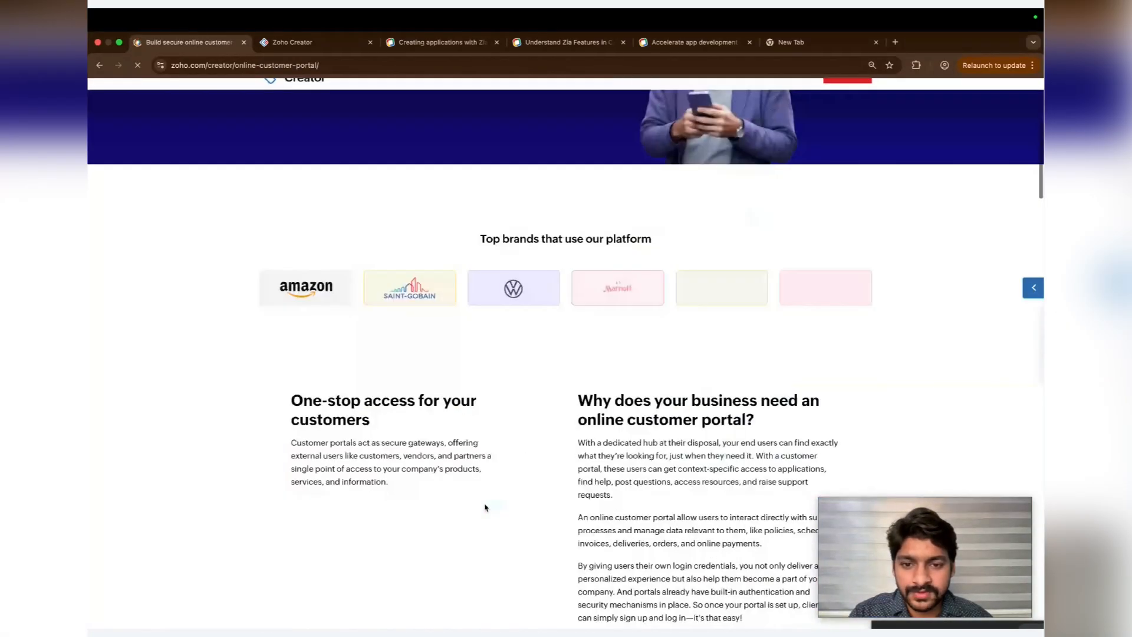
pyautogui.scroll(-8, 485, 507)
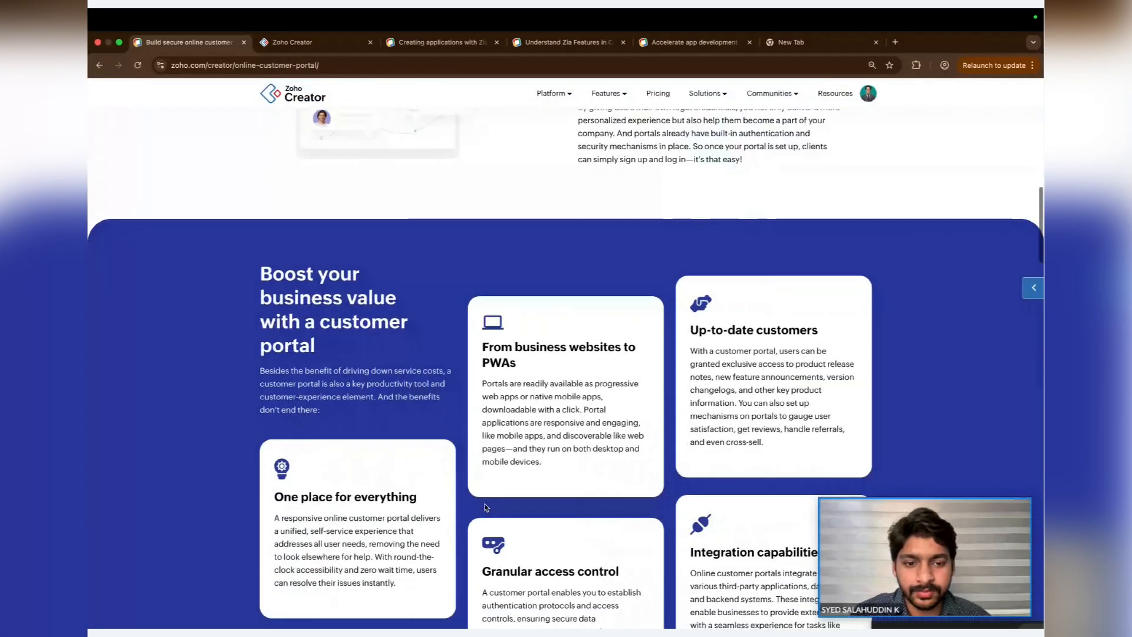
pyautogui.scroll(-1, 486, 507)
pyautogui.scroll(-1, 485, 507)
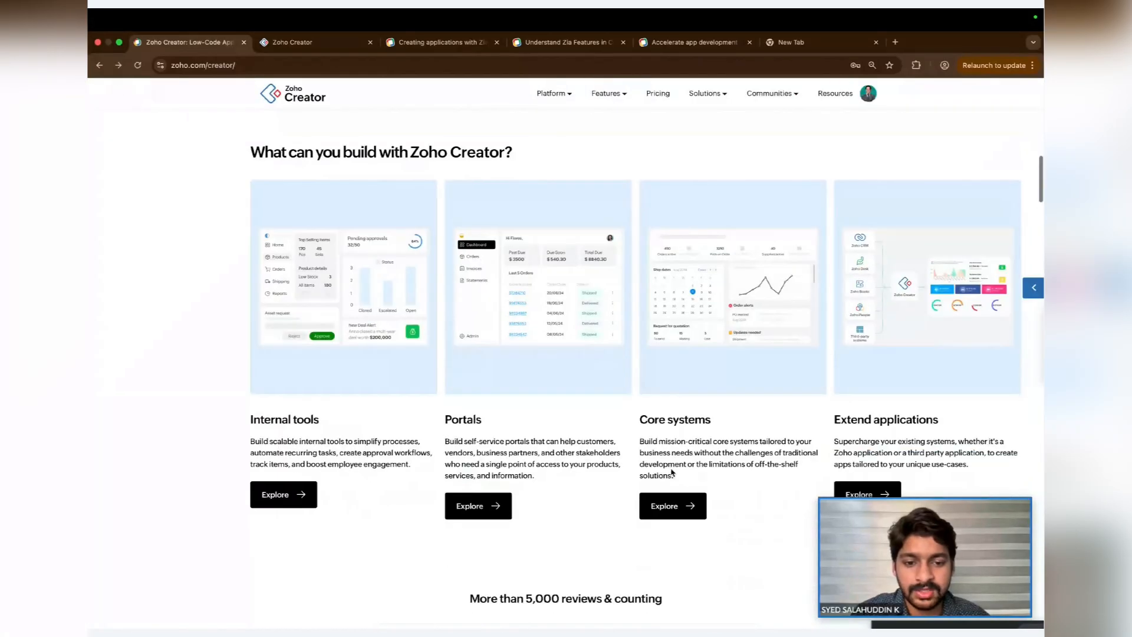
# - Open the Core systems use-case page and review its sections on building a core system
pyautogui.click(675, 501)
pyautogui.scroll(-1, 676, 502)
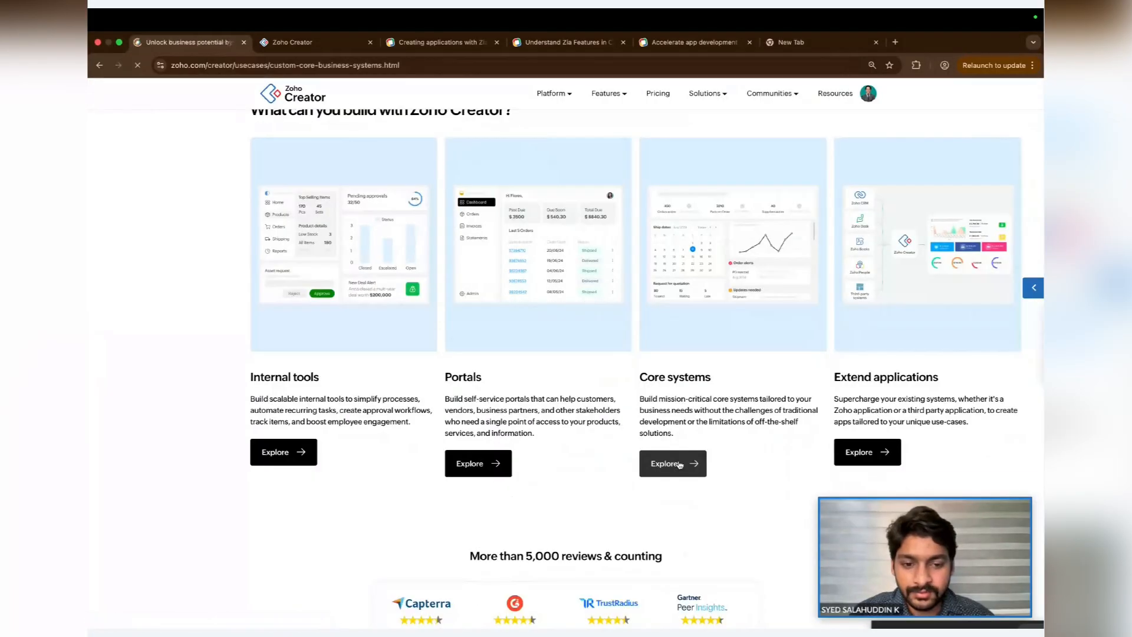
pyautogui.scroll(-5, 679, 464)
pyautogui.scroll(-2, 679, 464)
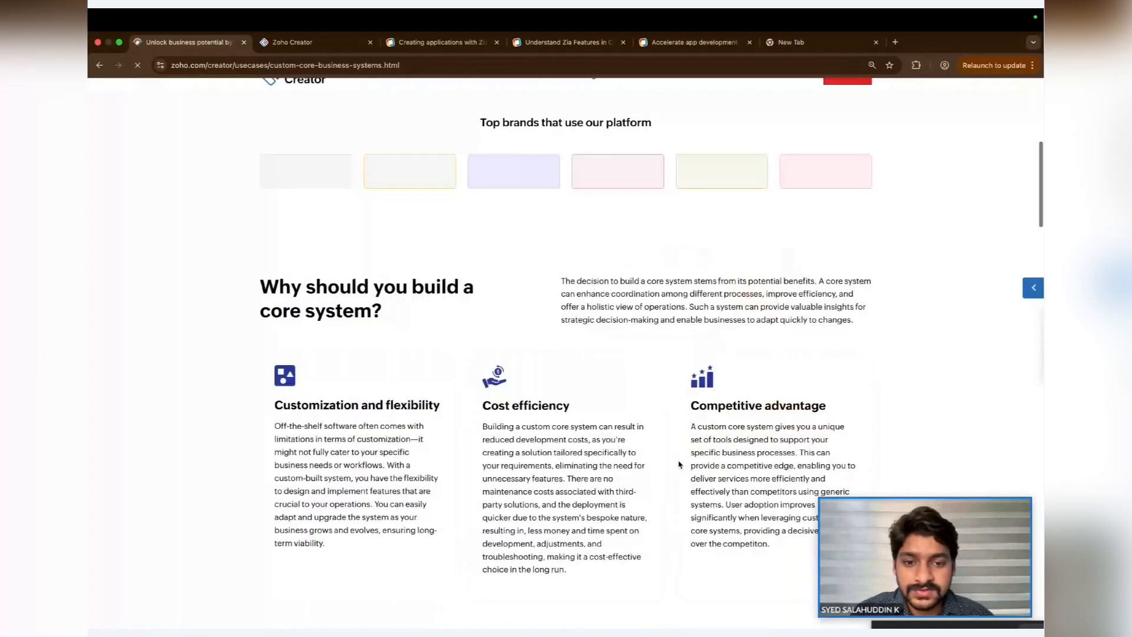
pyautogui.scroll(-8, 679, 464)
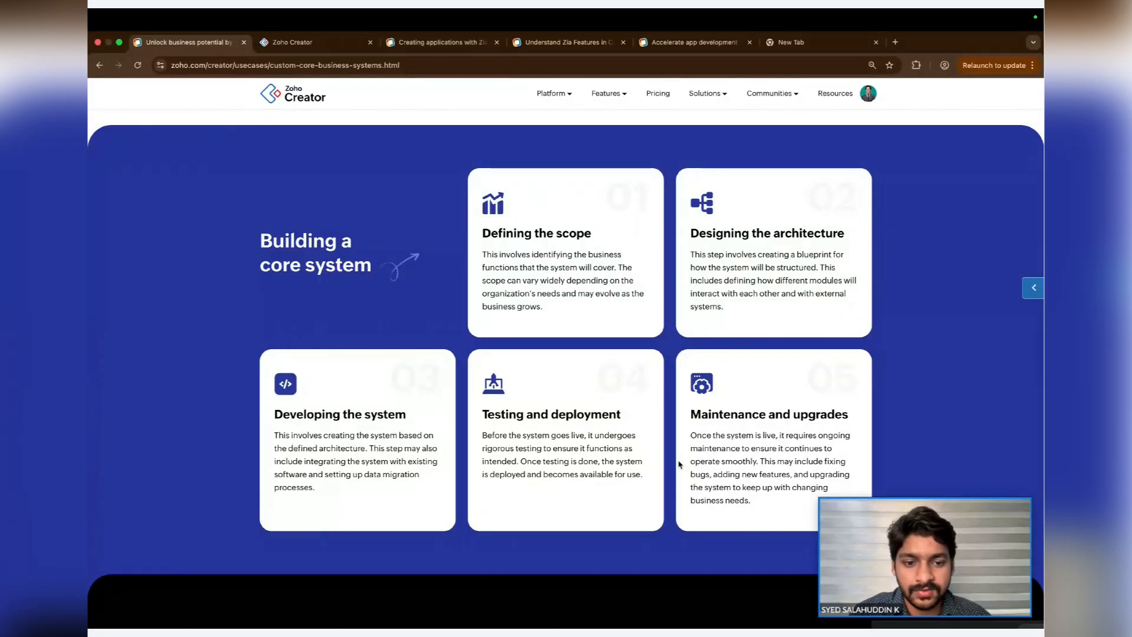
pyautogui.scroll(-1, 677, 464)
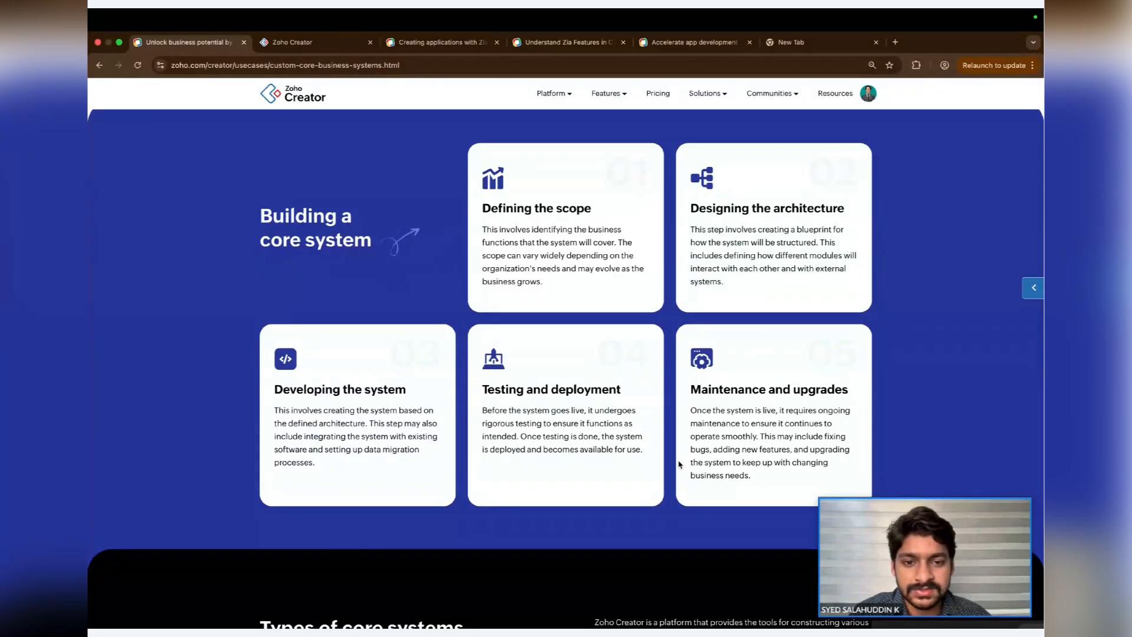
# - Return to the homepage, open the Extend applications page and review its Zoho product extension examples
pyautogui.hscroll(-5, 679, 463)
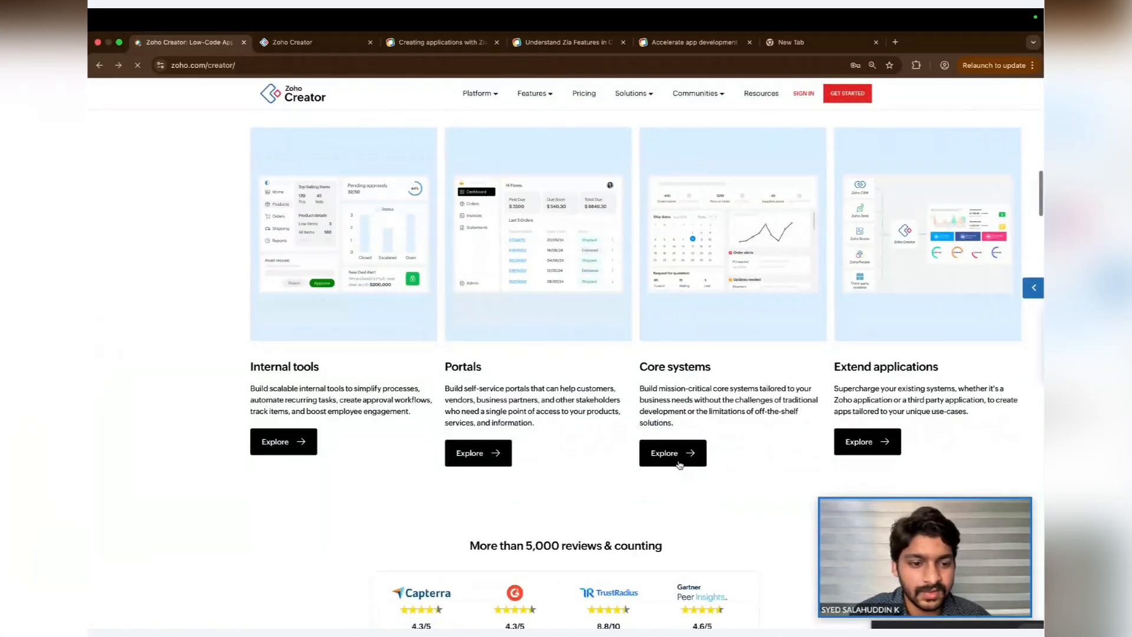
pyautogui.click(871, 443)
pyautogui.scroll(-6, 717, 489)
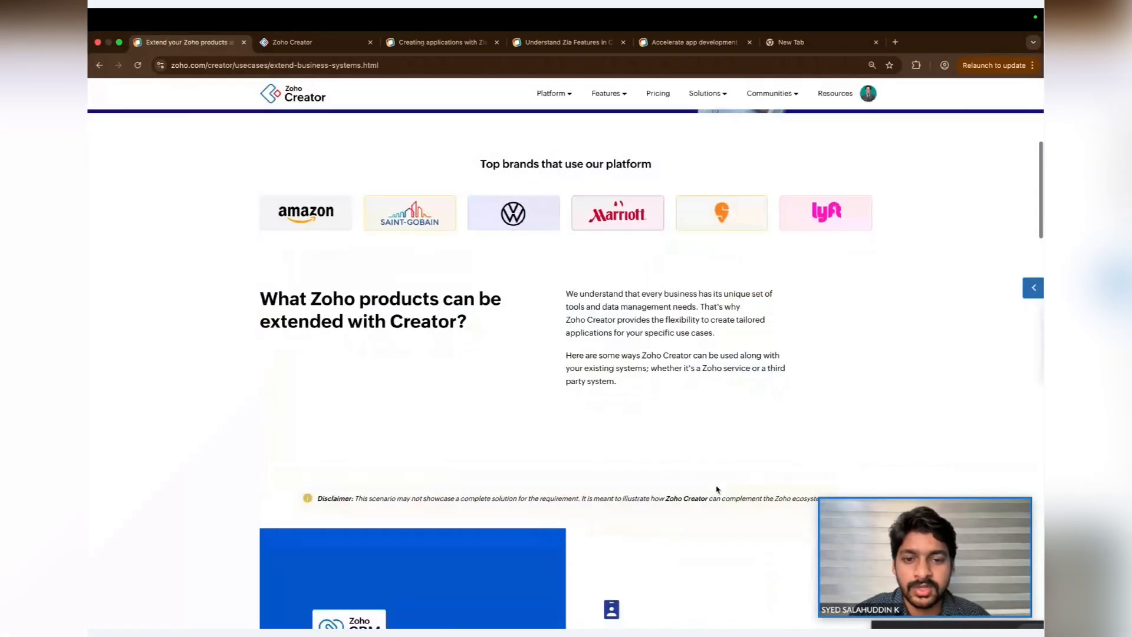
pyautogui.scroll(-7, 718, 489)
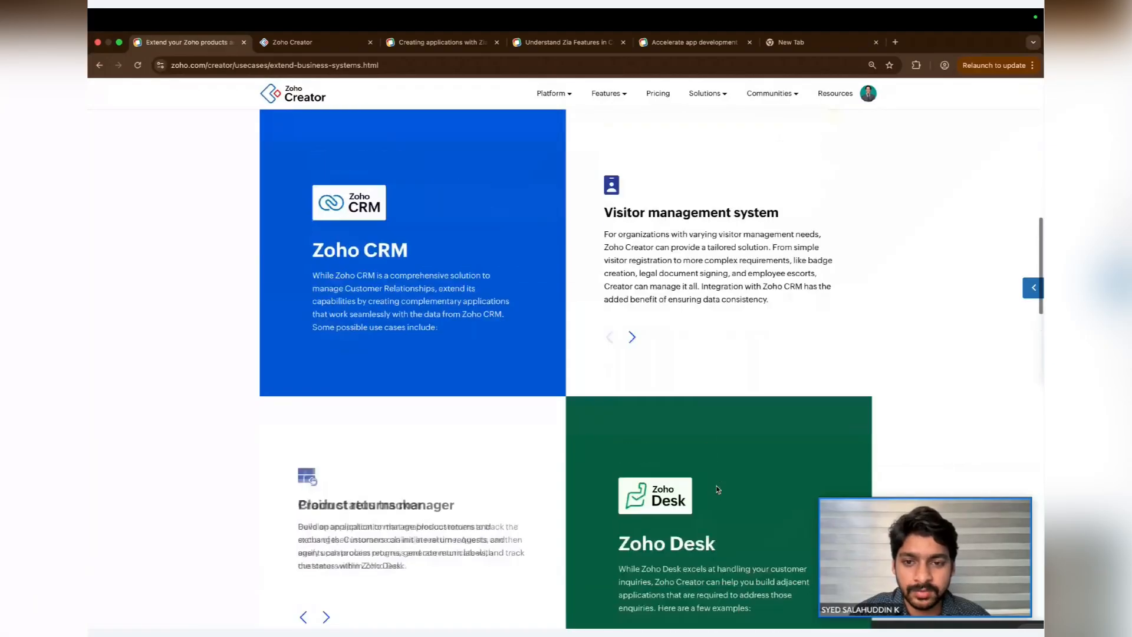
pyautogui.scroll(-2, 717, 489)
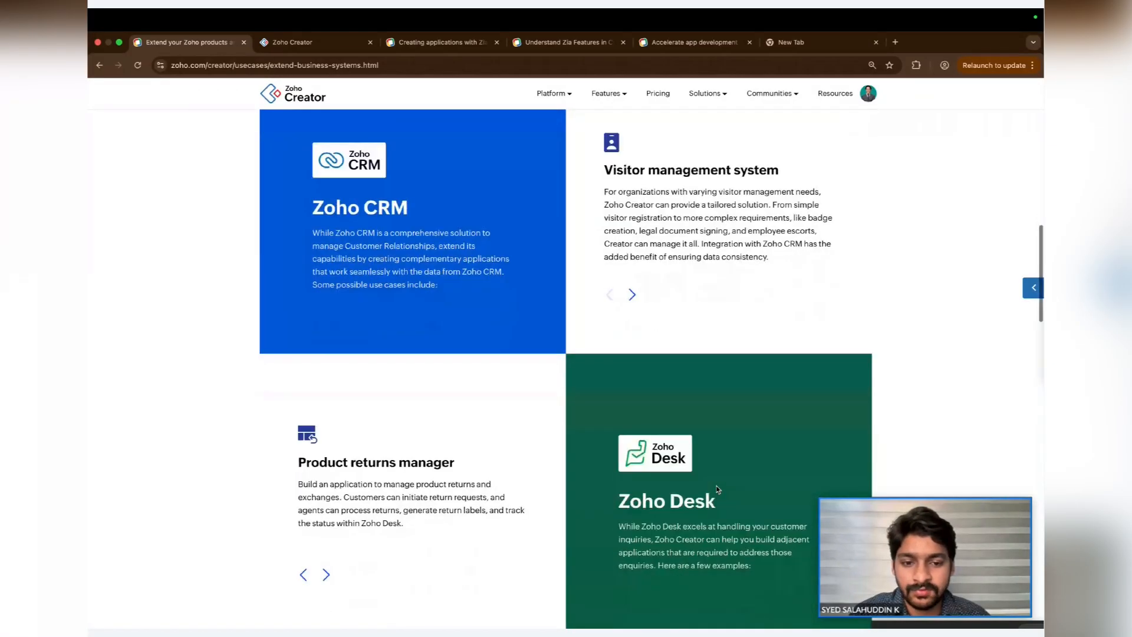
pyautogui.scroll(-3, 717, 490)
pyautogui.scroll(-10, 718, 490)
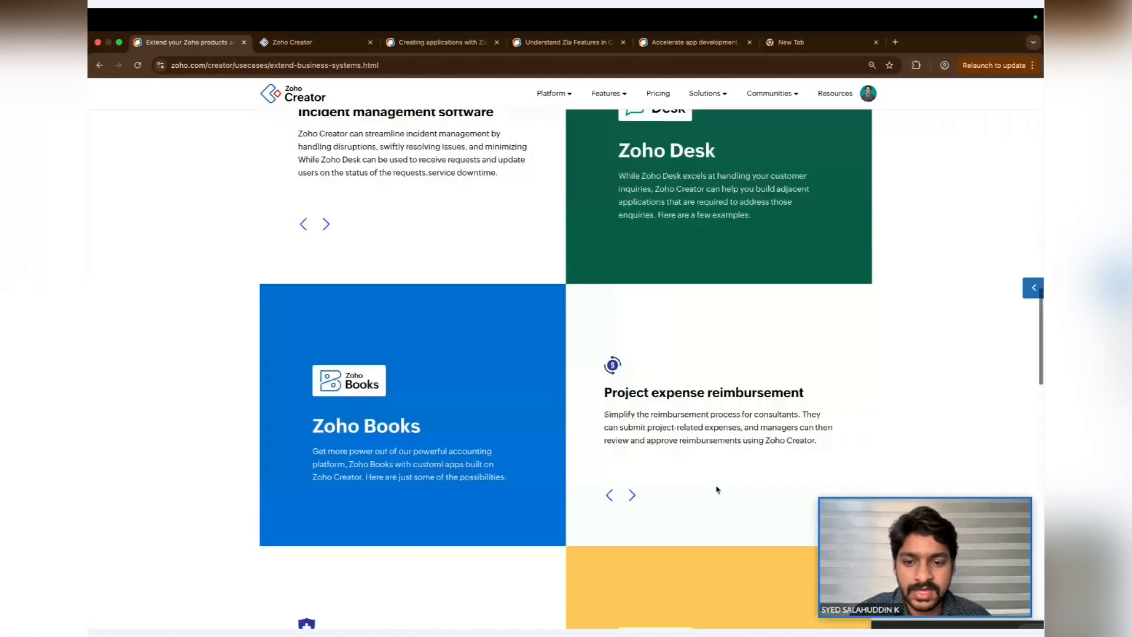
pyautogui.scroll(-2, 718, 490)
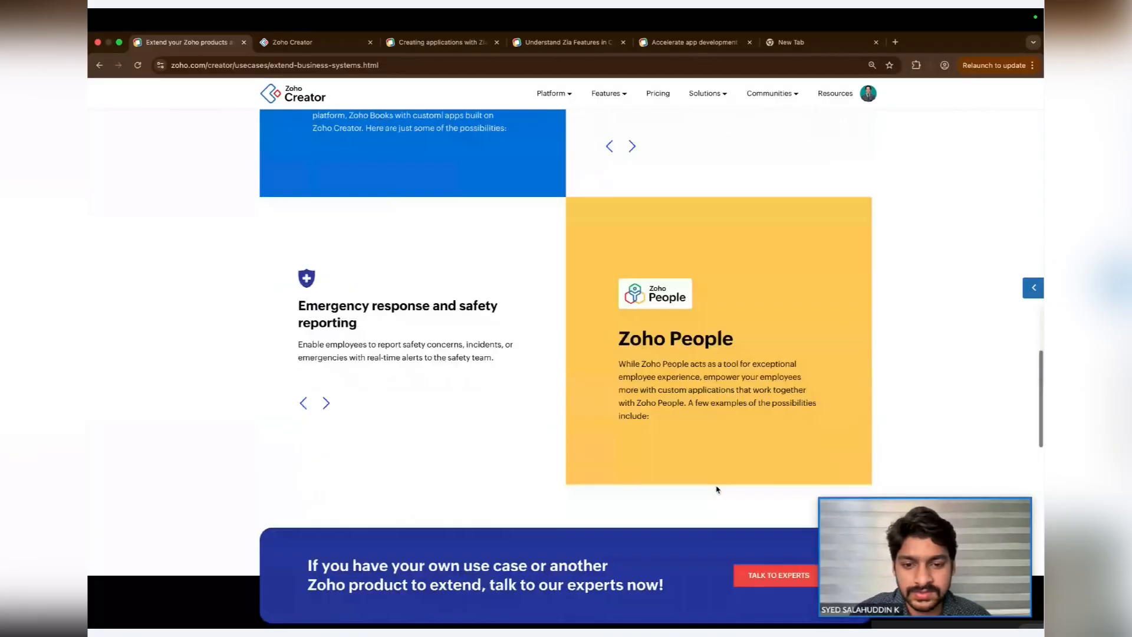
# - Go back to the homepage and scroll to the section on collaborating with Zia to build smart apps
pyautogui.press('super+Left')
pyautogui.scroll(-6, 718, 489)
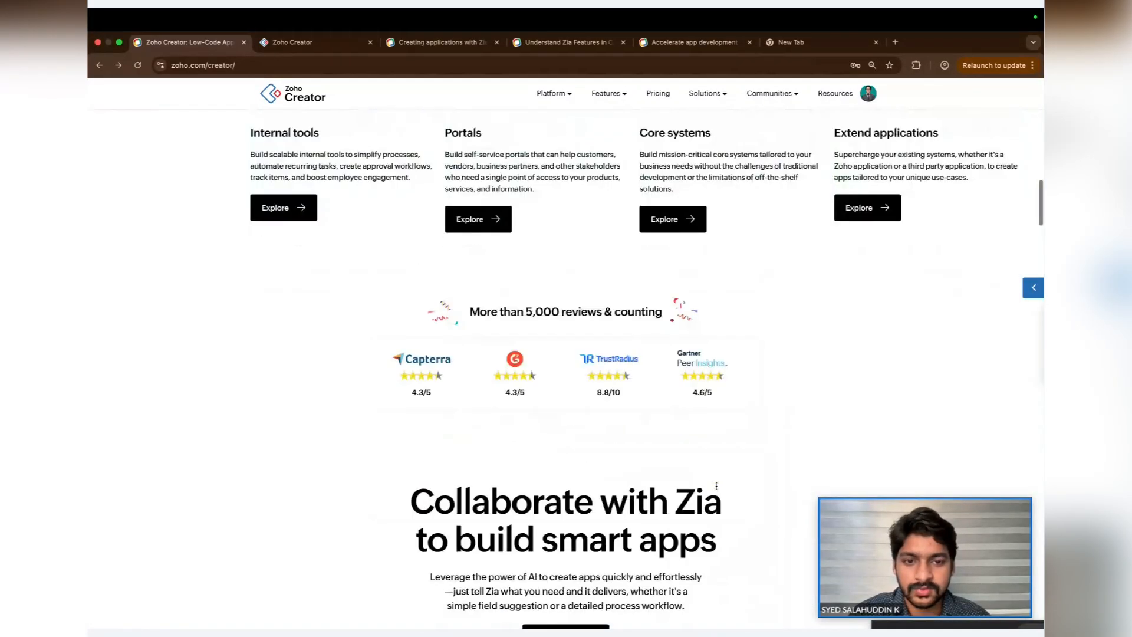
pyautogui.scroll(-3, 717, 489)
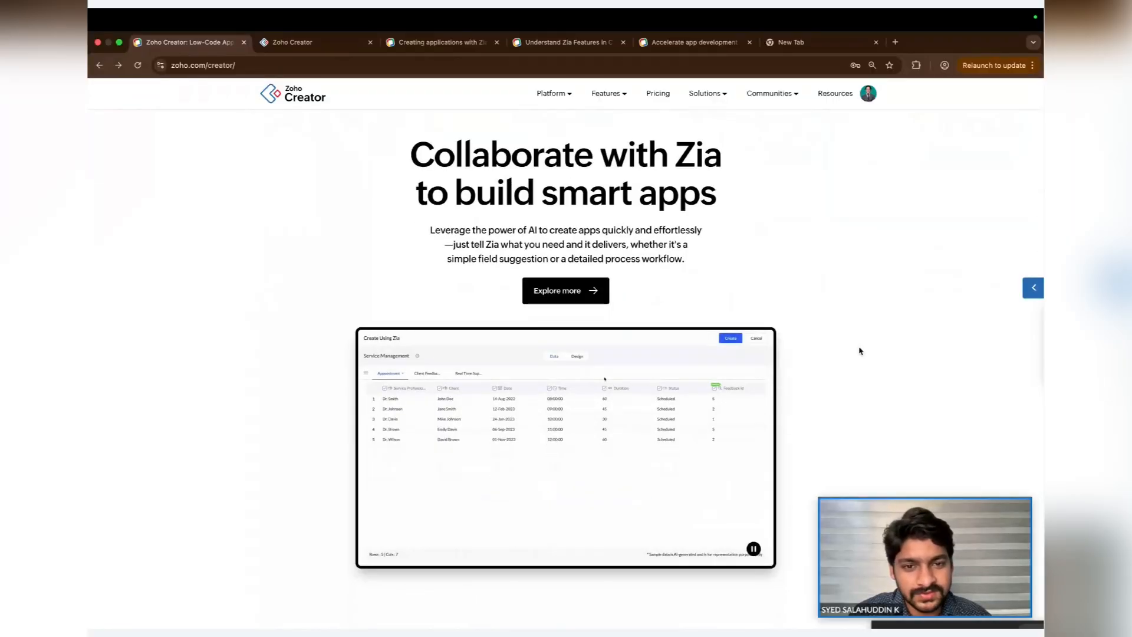
pyautogui.scroll(-1, 859, 351)
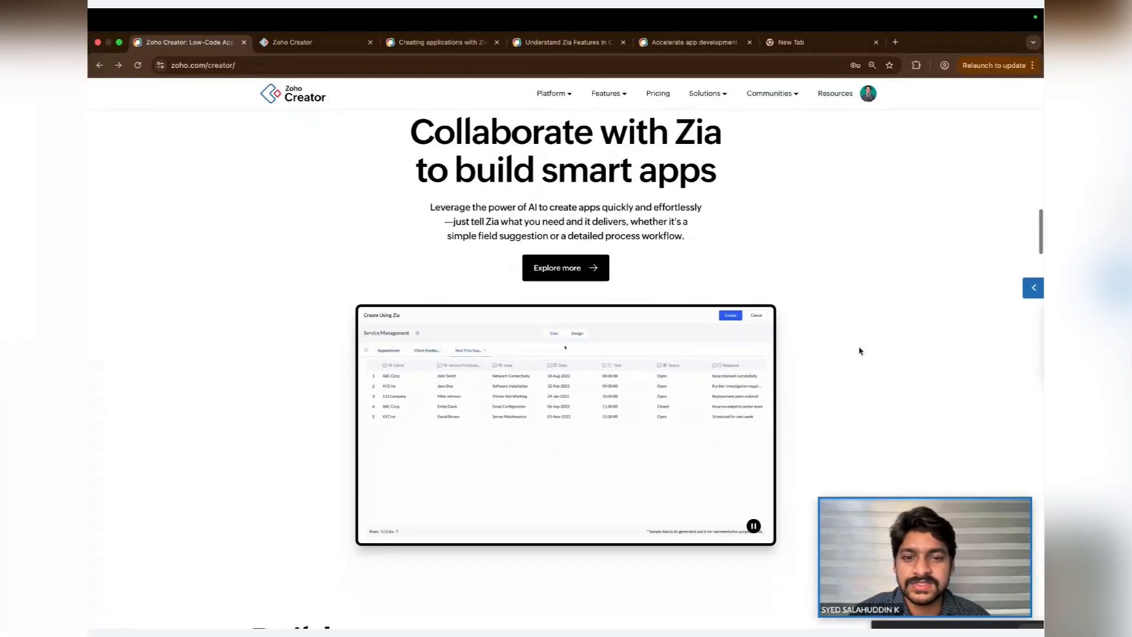
pyautogui.scroll(1, 859, 351)
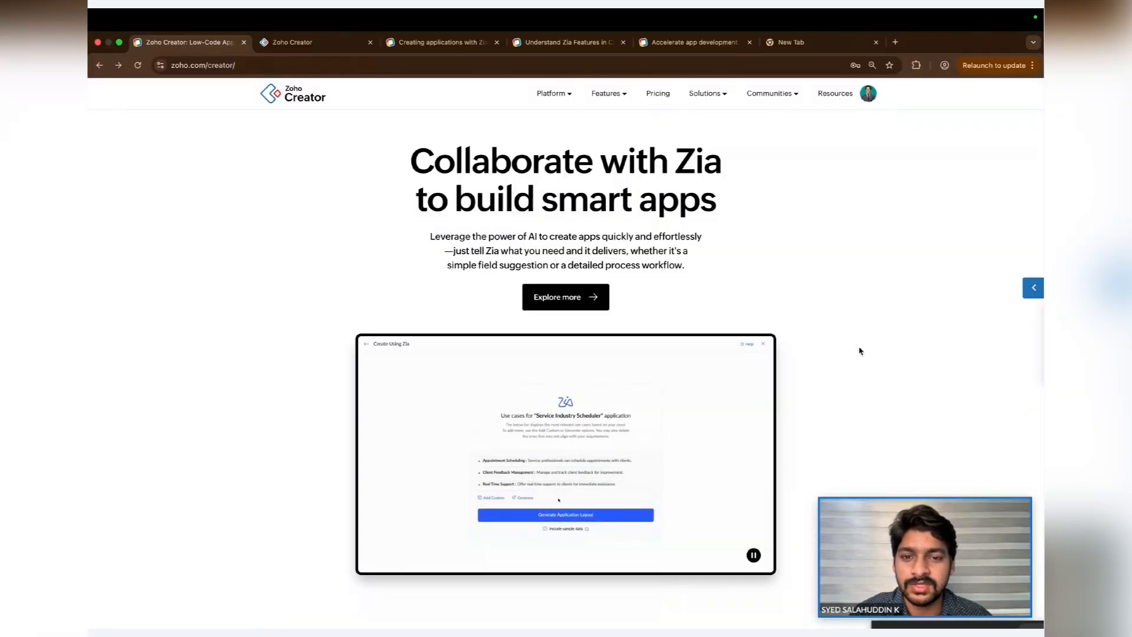
pyautogui.scroll(-1, 859, 350)
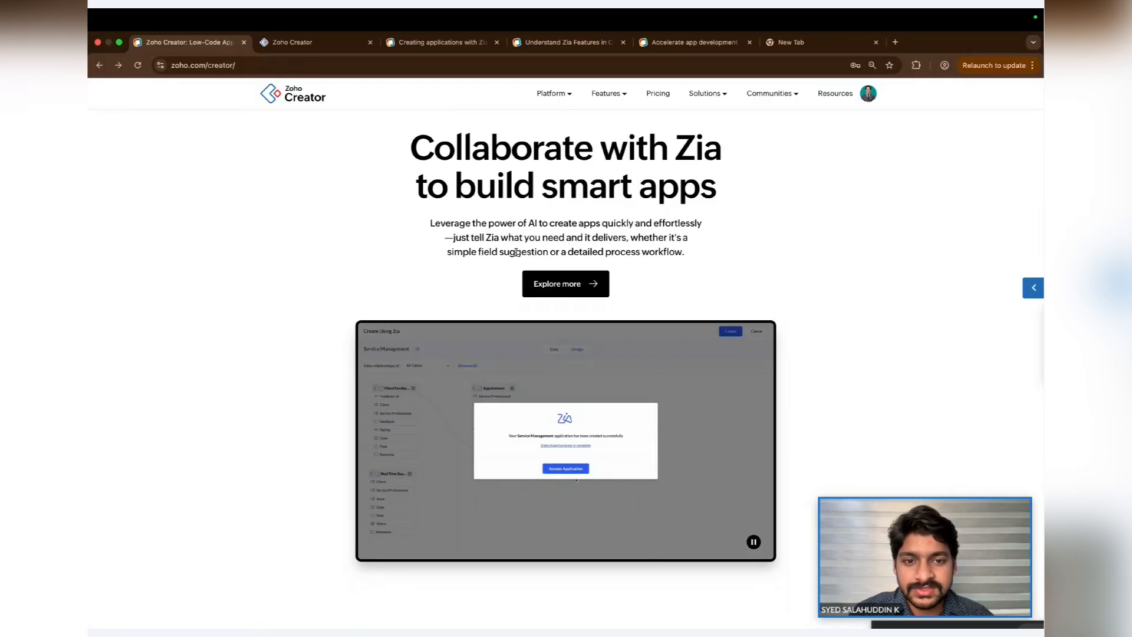
pyautogui.scroll(-1, 517, 254)
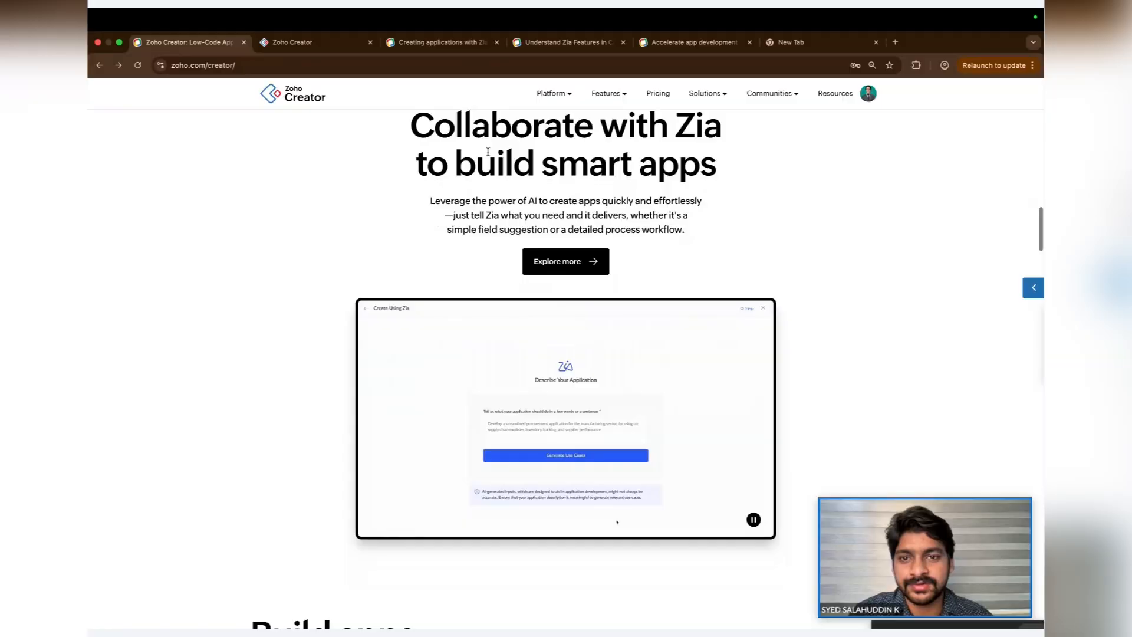
# - Switch to the Zia App Builder help article tab and read its configuration and app-creation steps
pyautogui.click(441, 42)
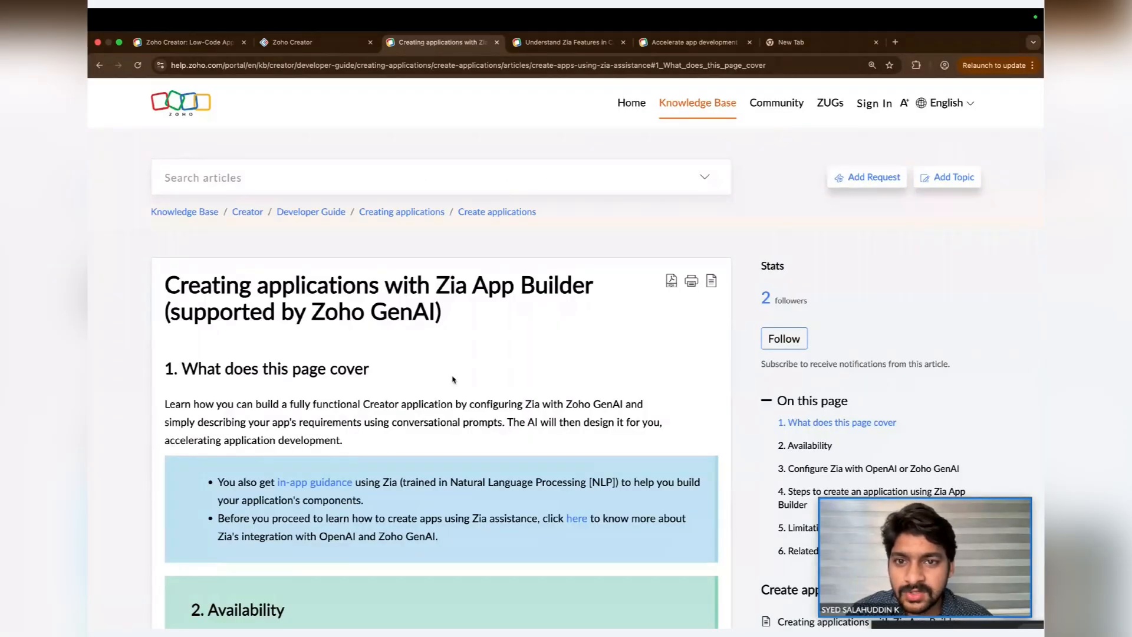
pyautogui.scroll(-2, 453, 379)
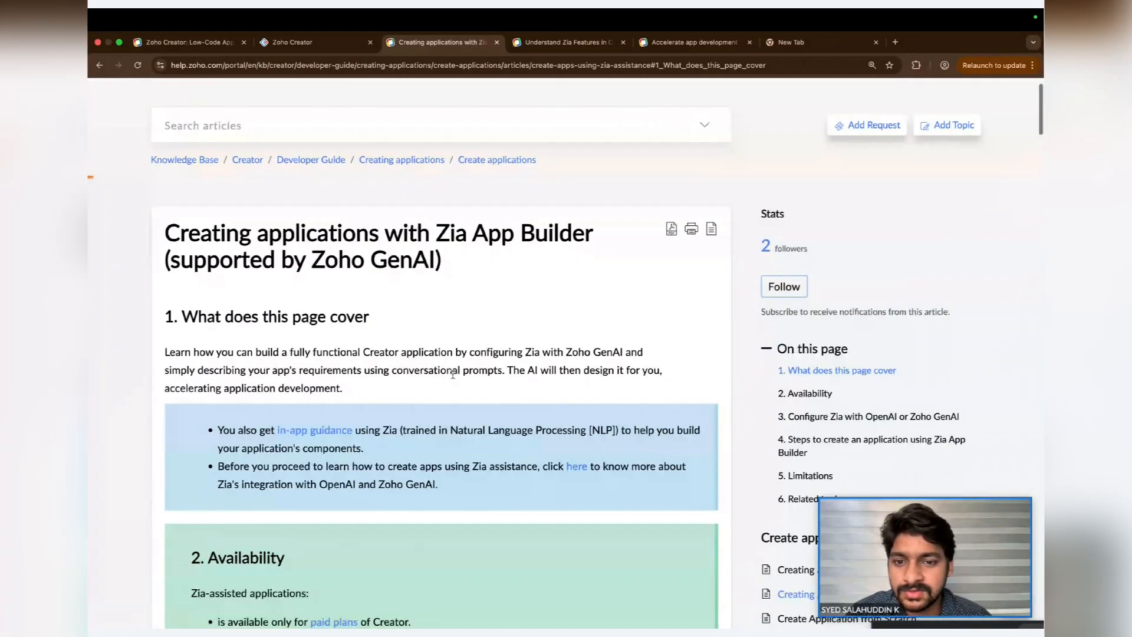
pyautogui.scroll(-4, 453, 376)
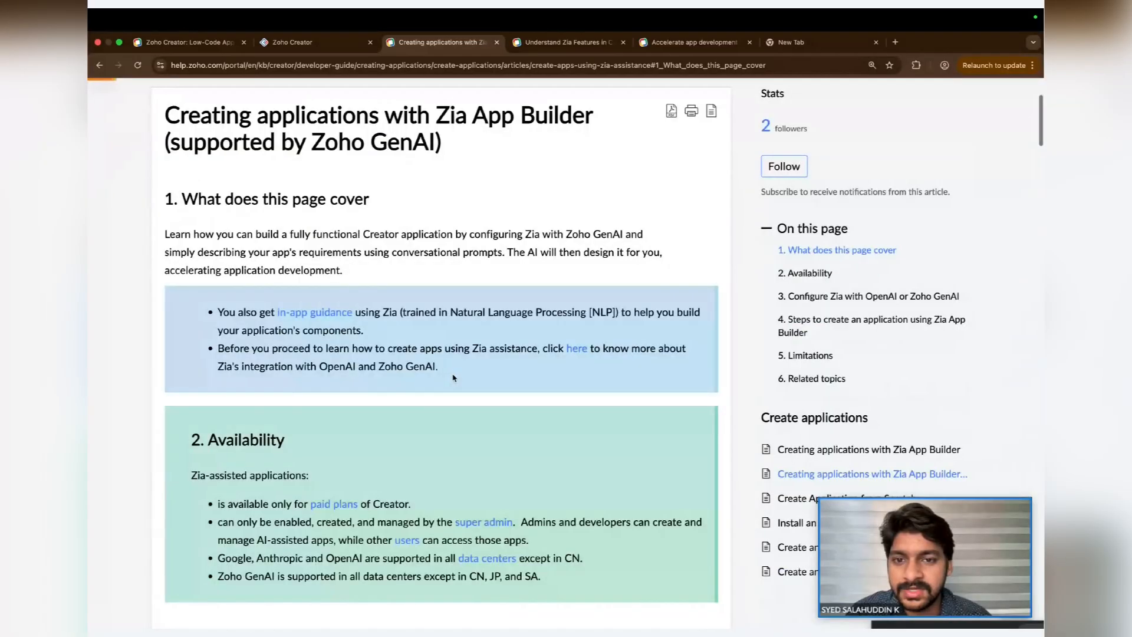
pyautogui.scroll(-1, 453, 377)
pyautogui.scroll(-10, 453, 377)
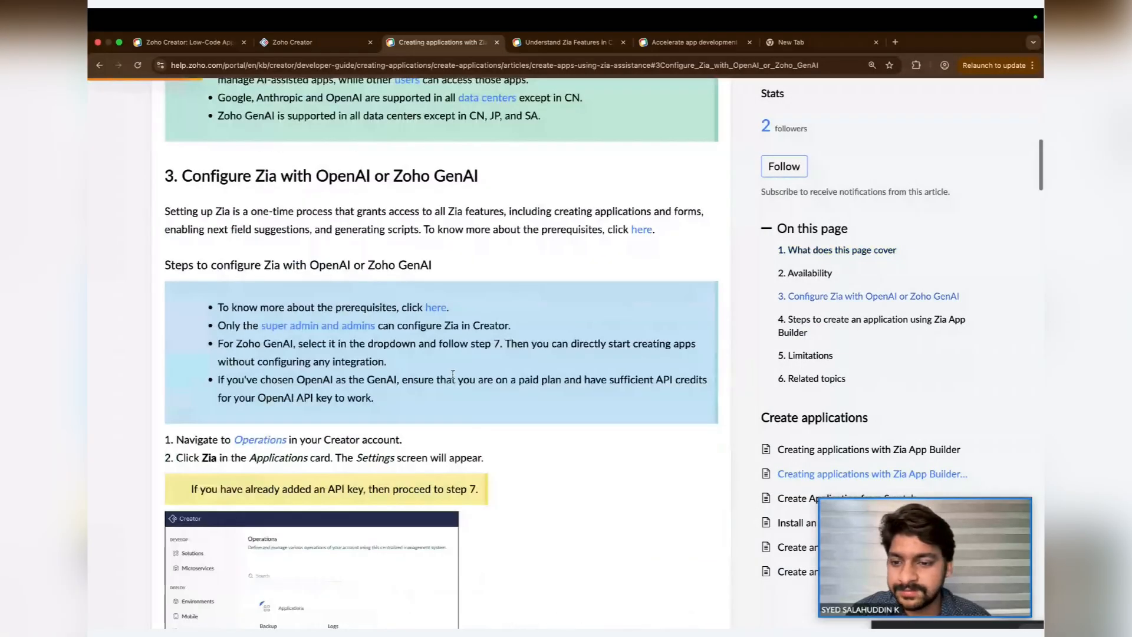
pyautogui.scroll(4, 454, 378)
pyautogui.scroll(-15, 453, 378)
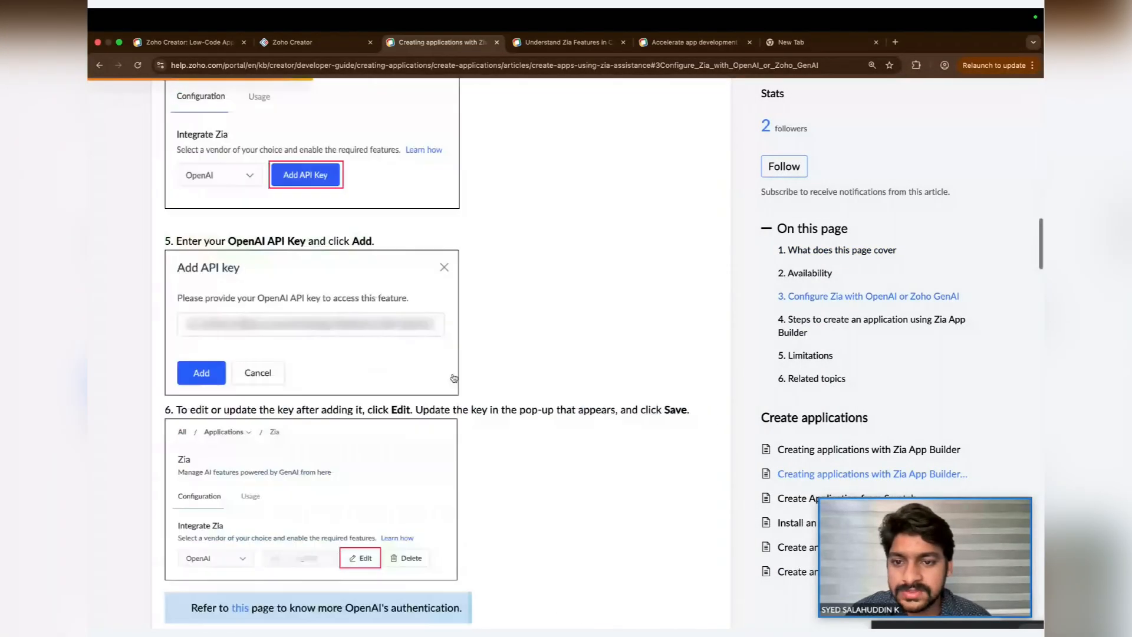
pyautogui.scroll(-15, 454, 378)
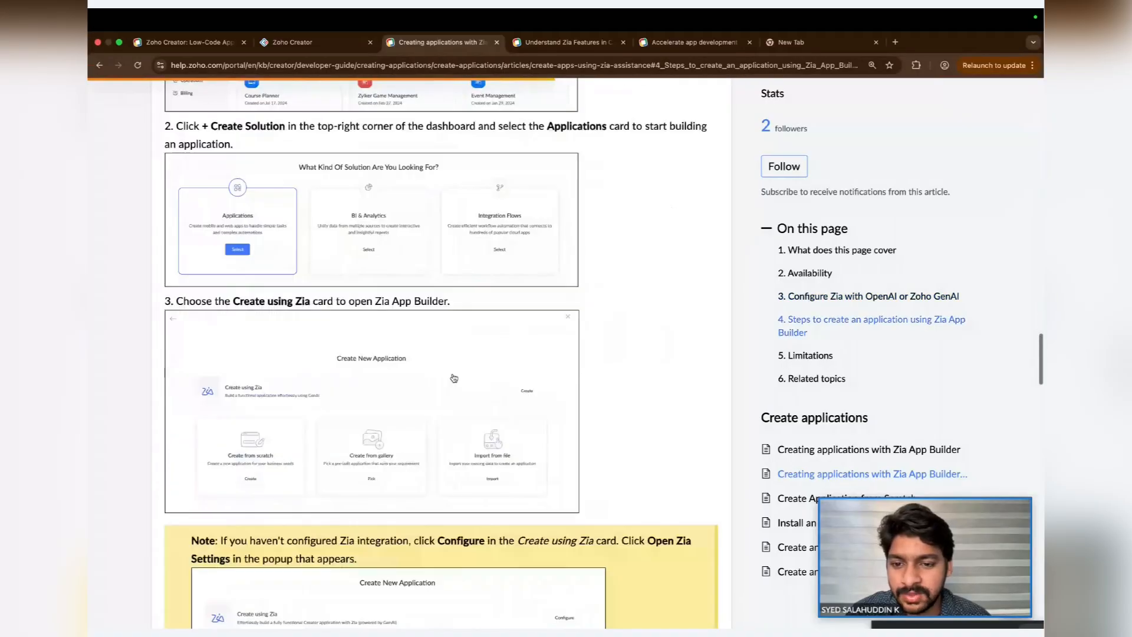
pyautogui.scroll(-5, 454, 377)
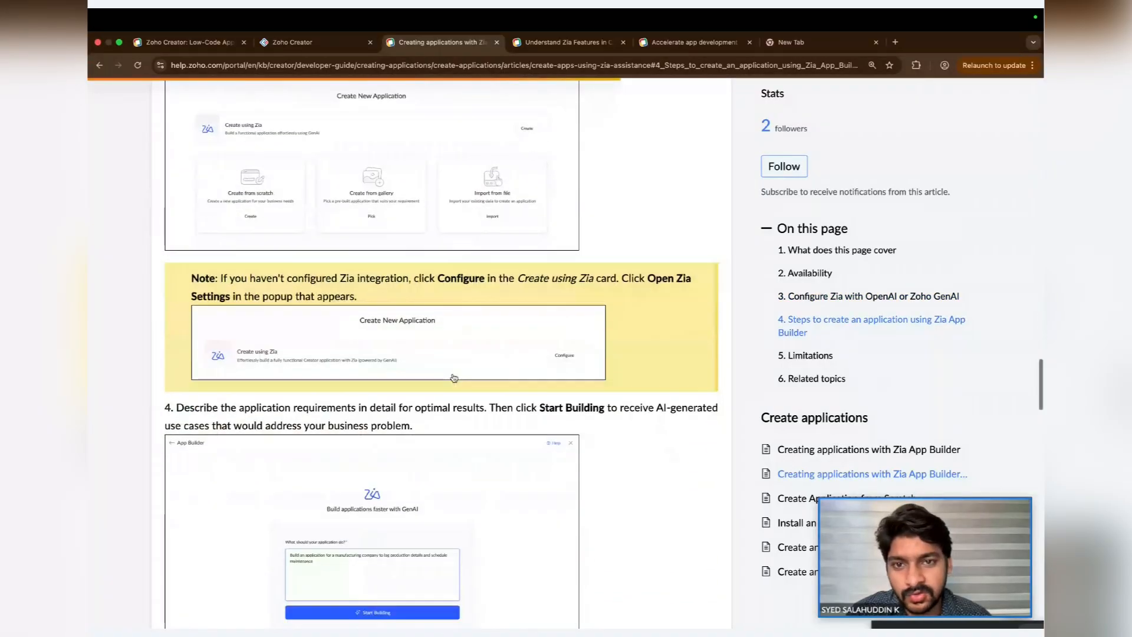
pyautogui.scroll(-3, 453, 378)
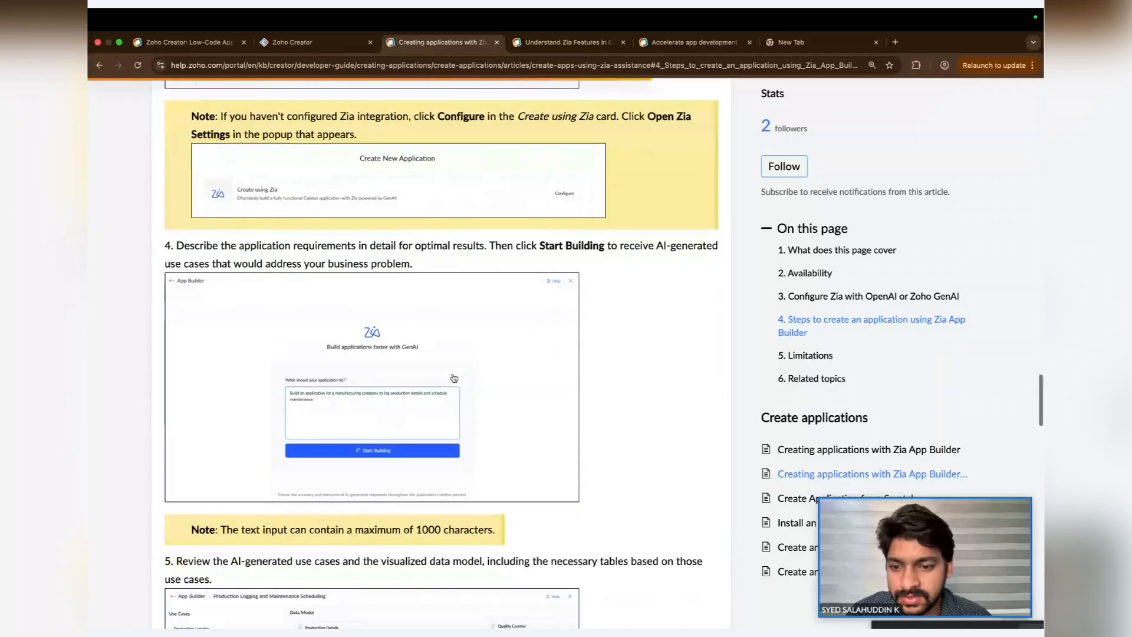
pyautogui.scroll(-2, 454, 378)
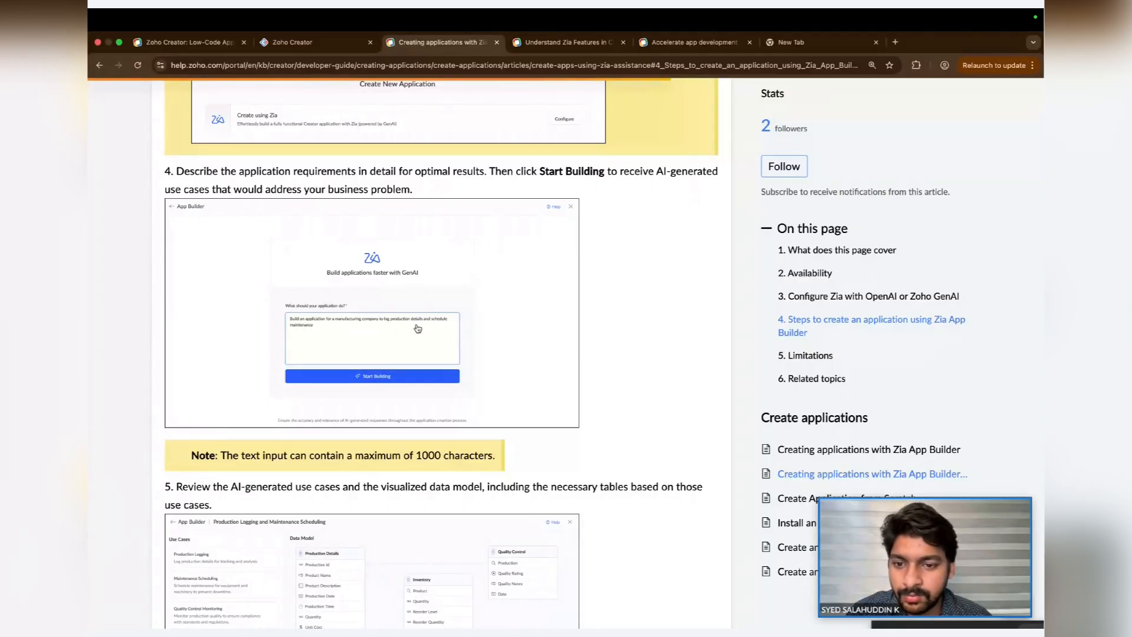
# - Read the remaining app-creation steps of the Zia App Builder article down to its related topics, then return to the top
pyautogui.scroll(-3, 307, 341)
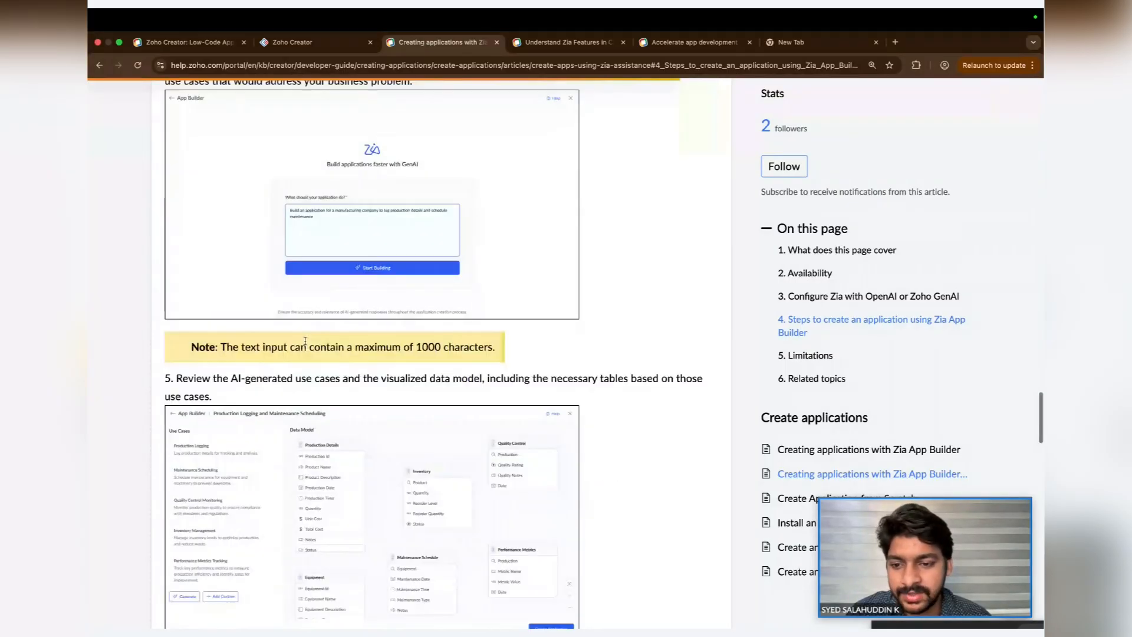
pyautogui.scroll(-4, 305, 341)
pyautogui.scroll(-2, 572, 290)
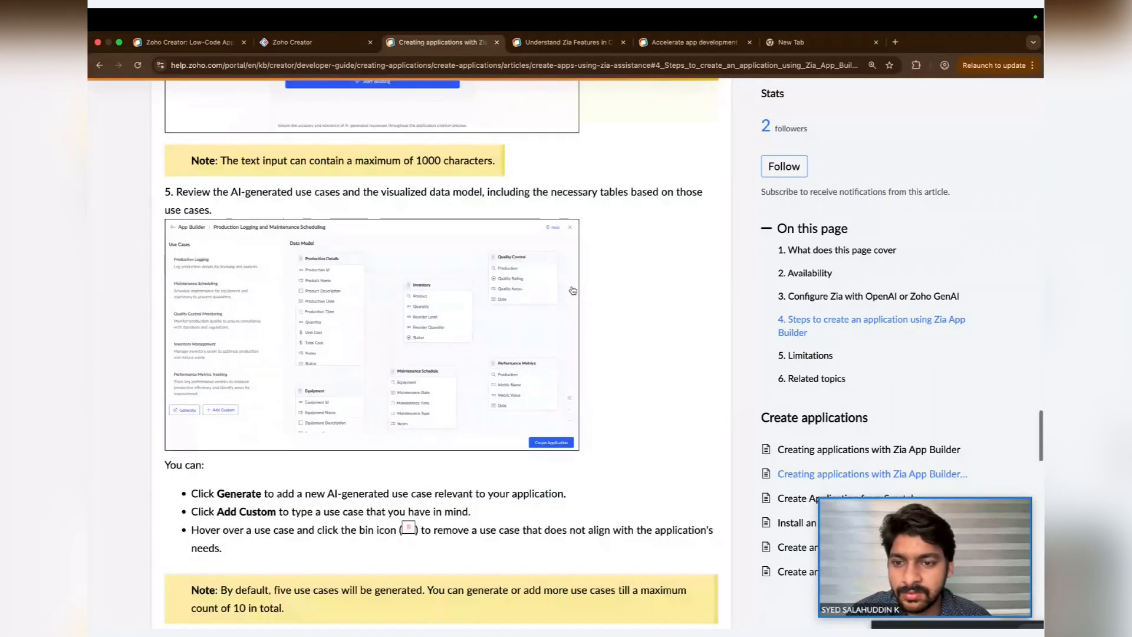
pyautogui.scroll(-1, 572, 290)
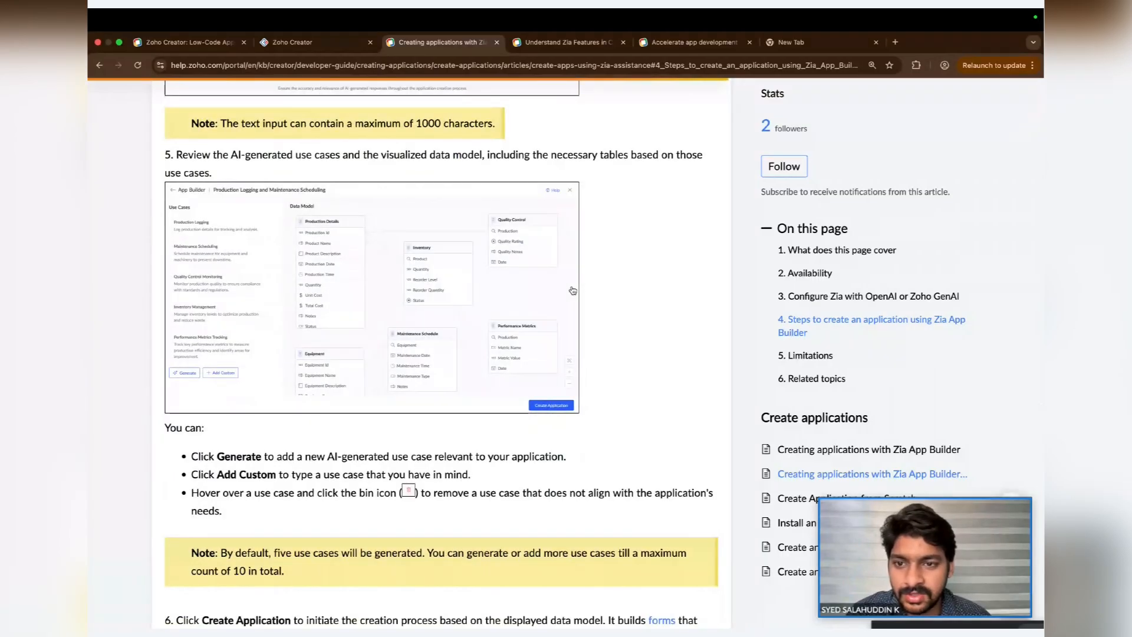
pyautogui.scroll(-5, 573, 290)
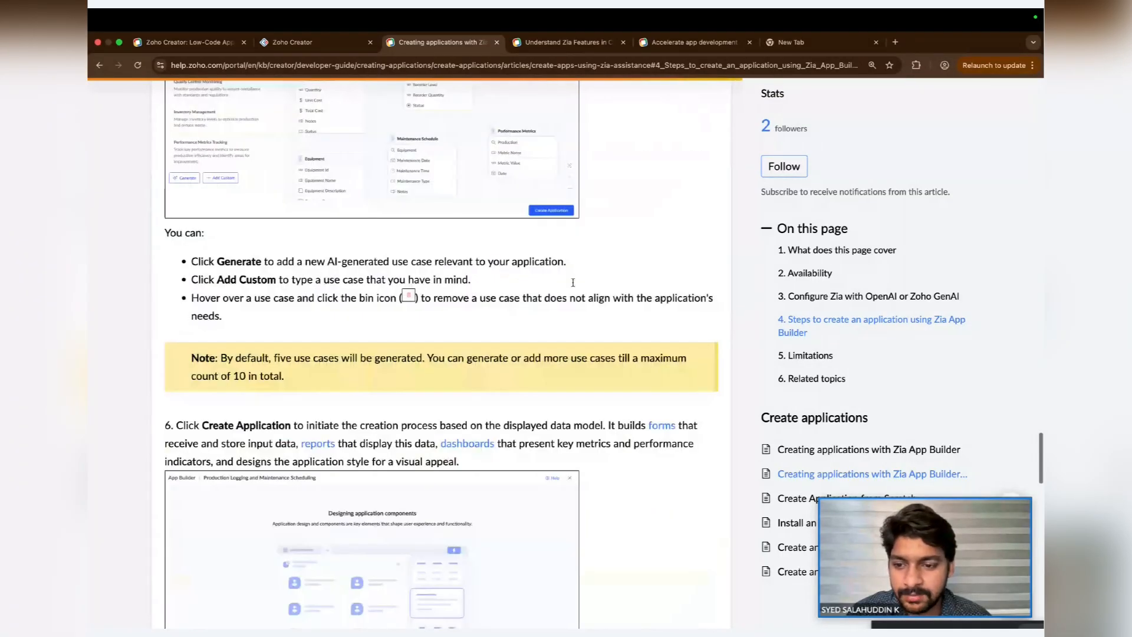
pyautogui.scroll(-3, 572, 282)
pyautogui.scroll(-2, 572, 285)
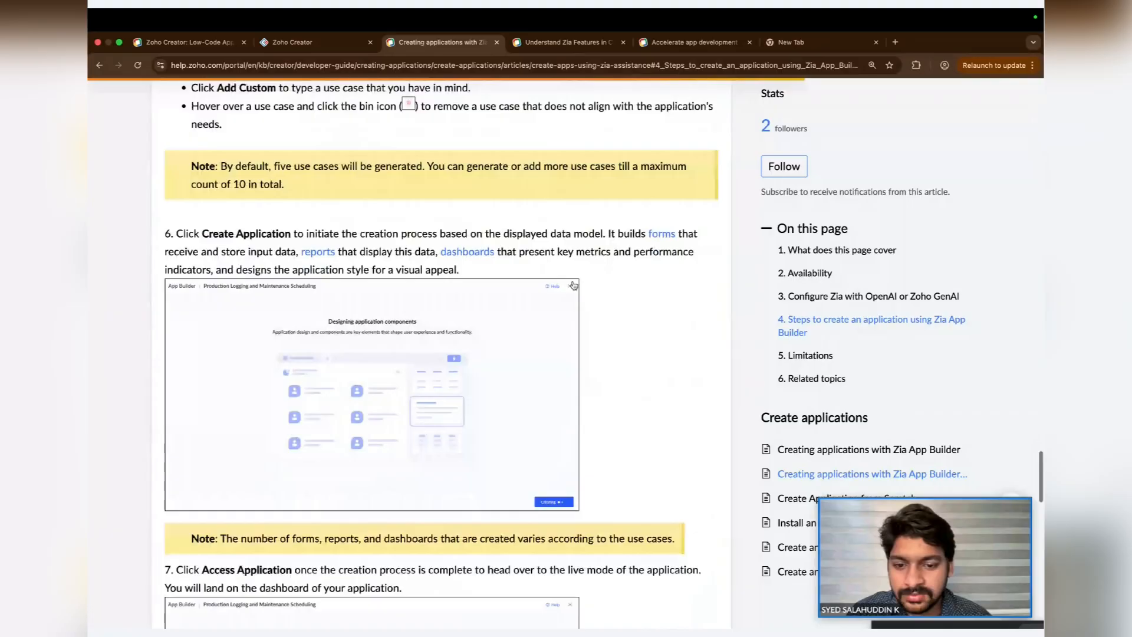
pyautogui.scroll(-5, 572, 285)
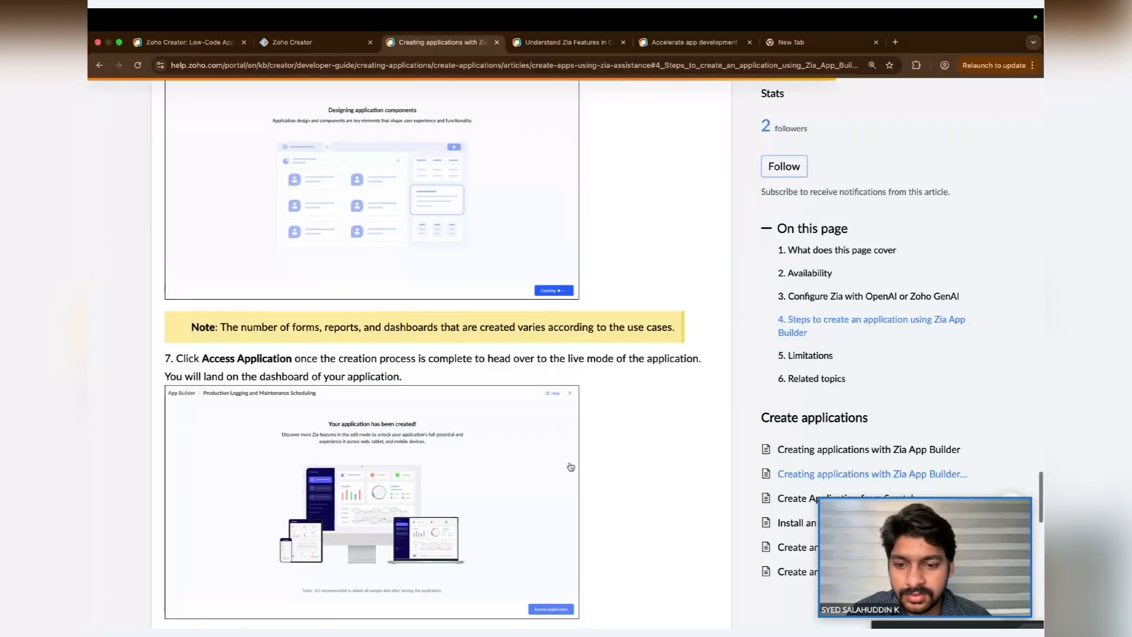
pyautogui.scroll(-15, 571, 466)
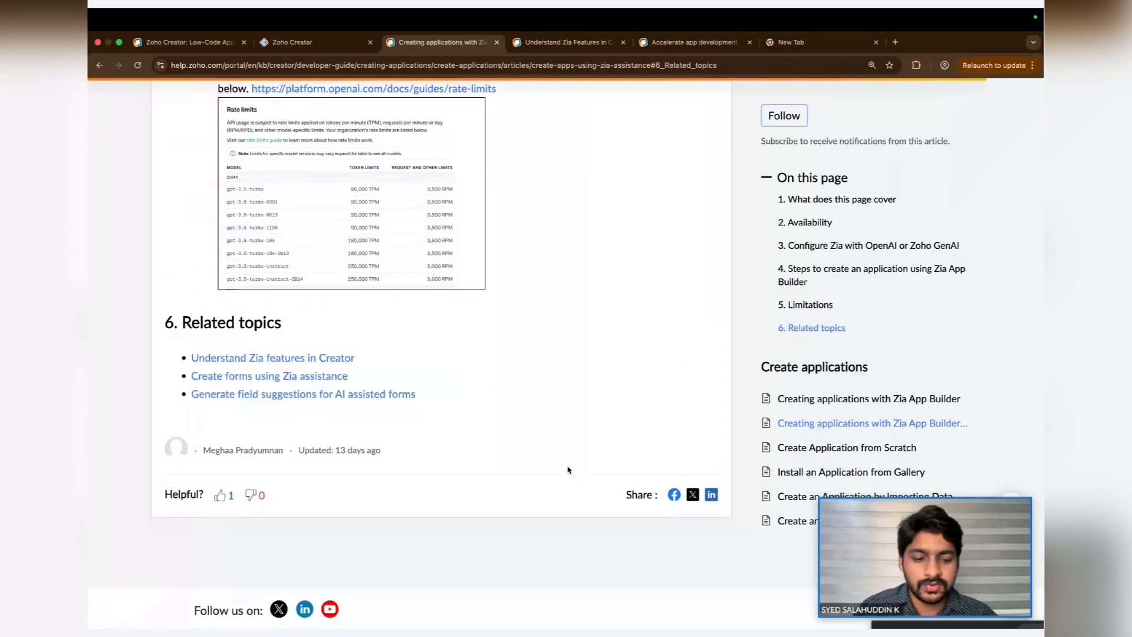
pyautogui.press('super+minus')
pyautogui.press('super+minus')
pyautogui.scroll(20, 568, 470)
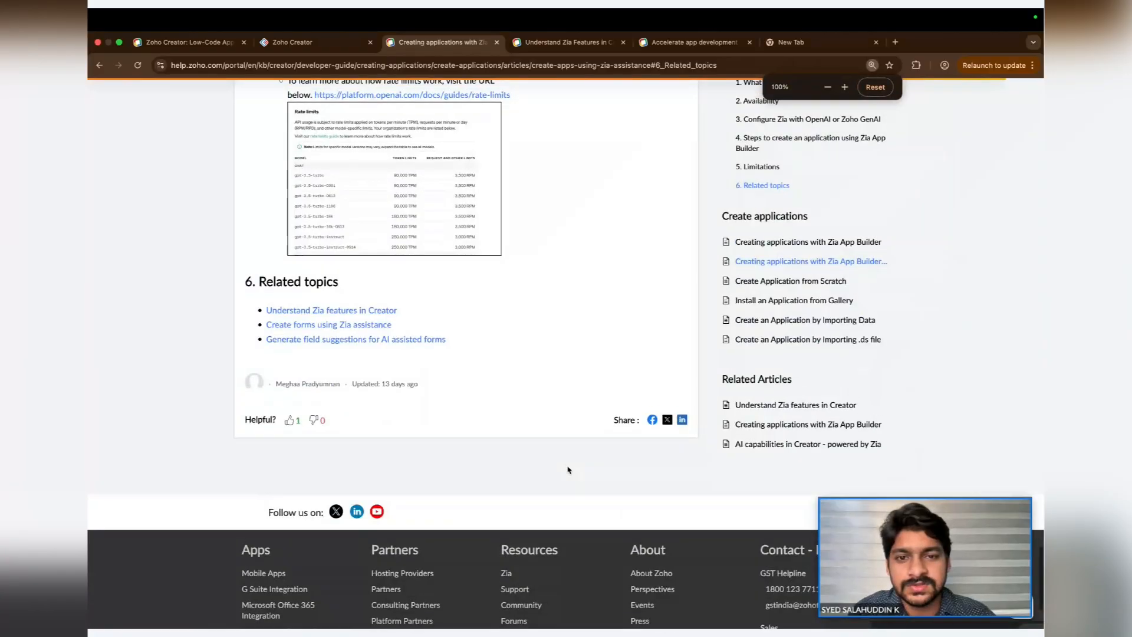
pyautogui.scroll(10, 543, 226)
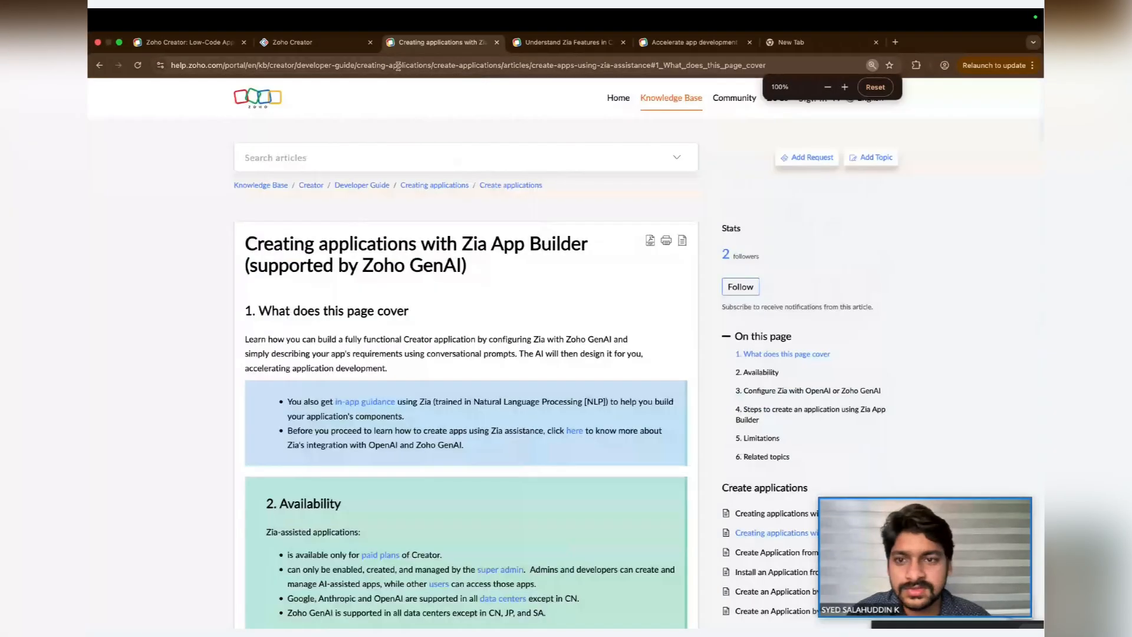
# - Switch to the Zoho Creator tab and look over the existing solutions on the dashboard
pyautogui.click(295, 42)
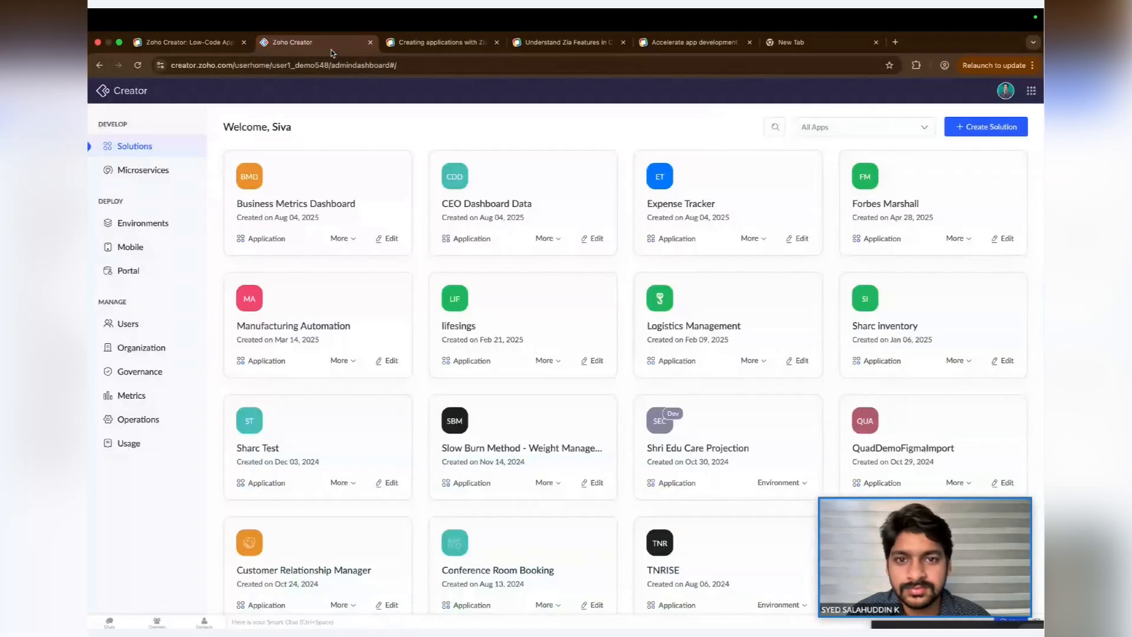
pyautogui.scroll(-1, 874, 188)
pyautogui.scroll(1, 874, 188)
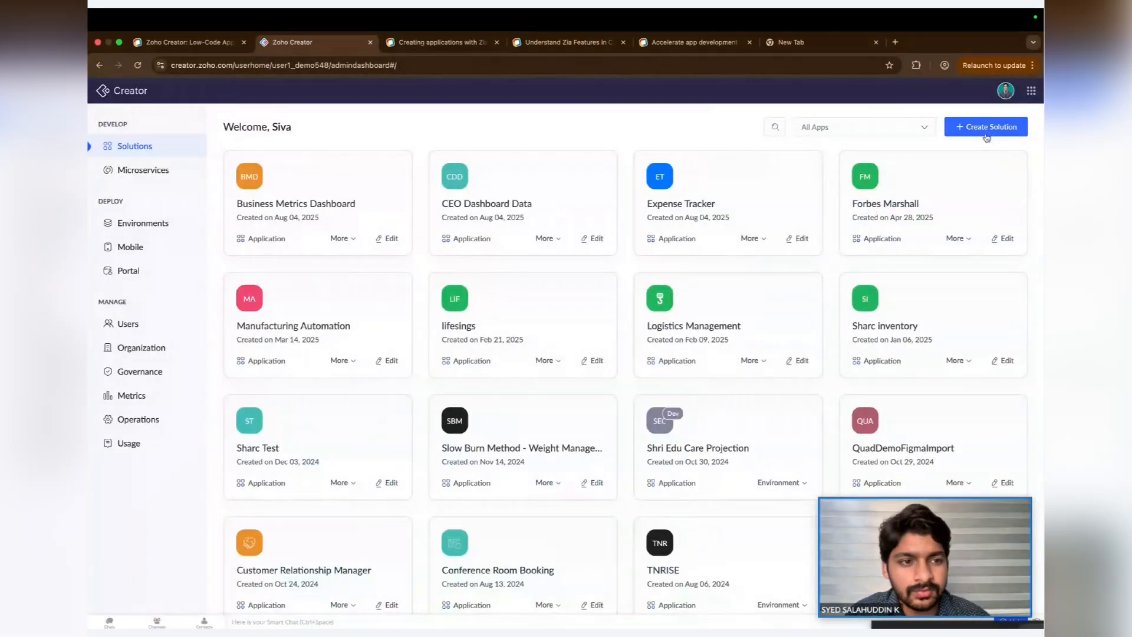
# - Switch to the Understand Zia features article and read its Zia assistance, prerequisites and Configure Zia sections
pyautogui.click(564, 44)
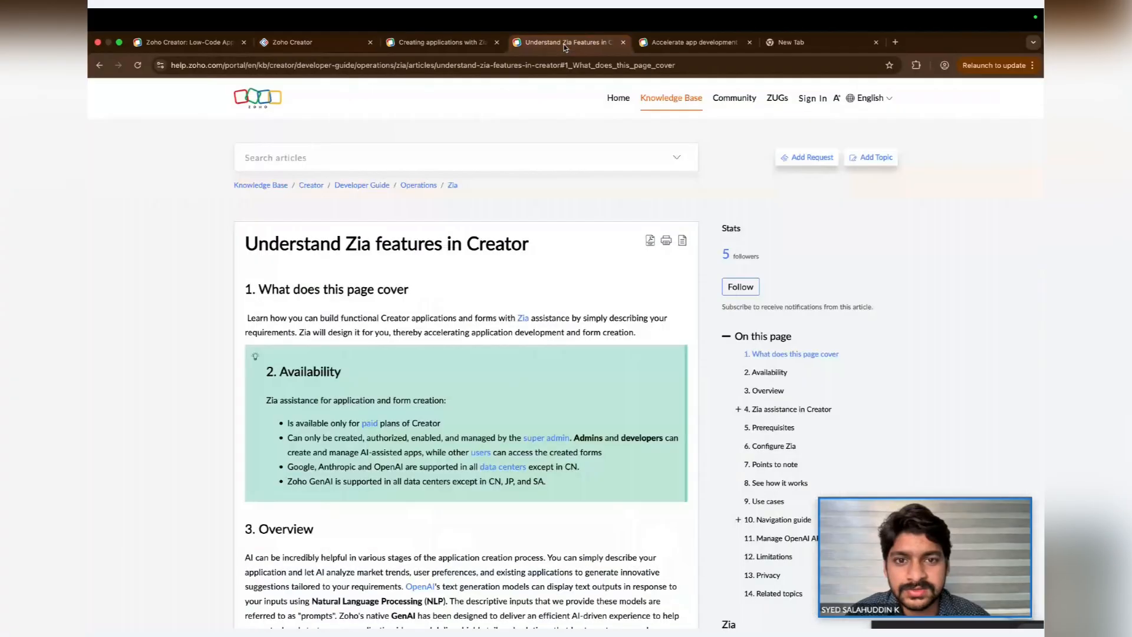
pyautogui.scroll(-5, 495, 317)
pyautogui.scroll(-6, 495, 317)
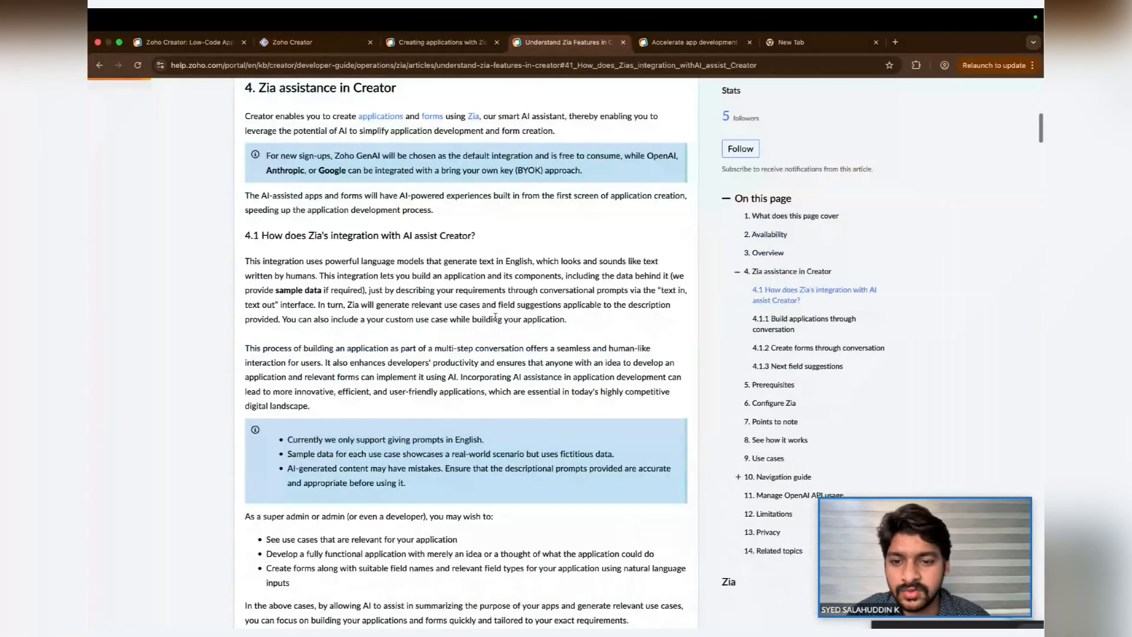
pyautogui.scroll(-10, 496, 318)
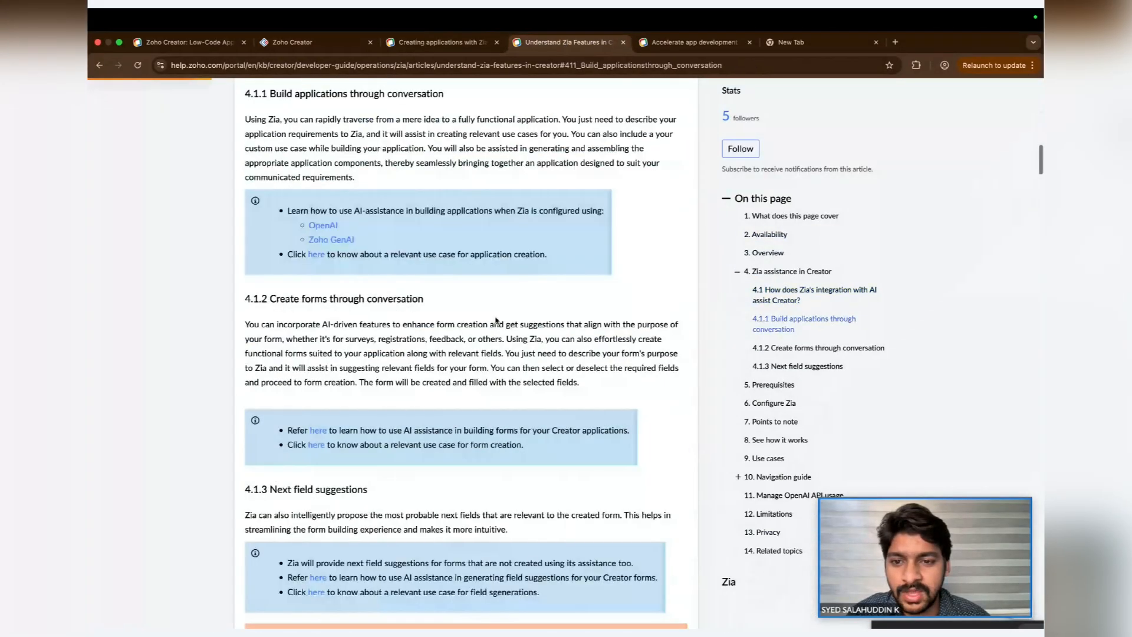
pyautogui.scroll(-5, 495, 320)
pyautogui.scroll(-8, 496, 320)
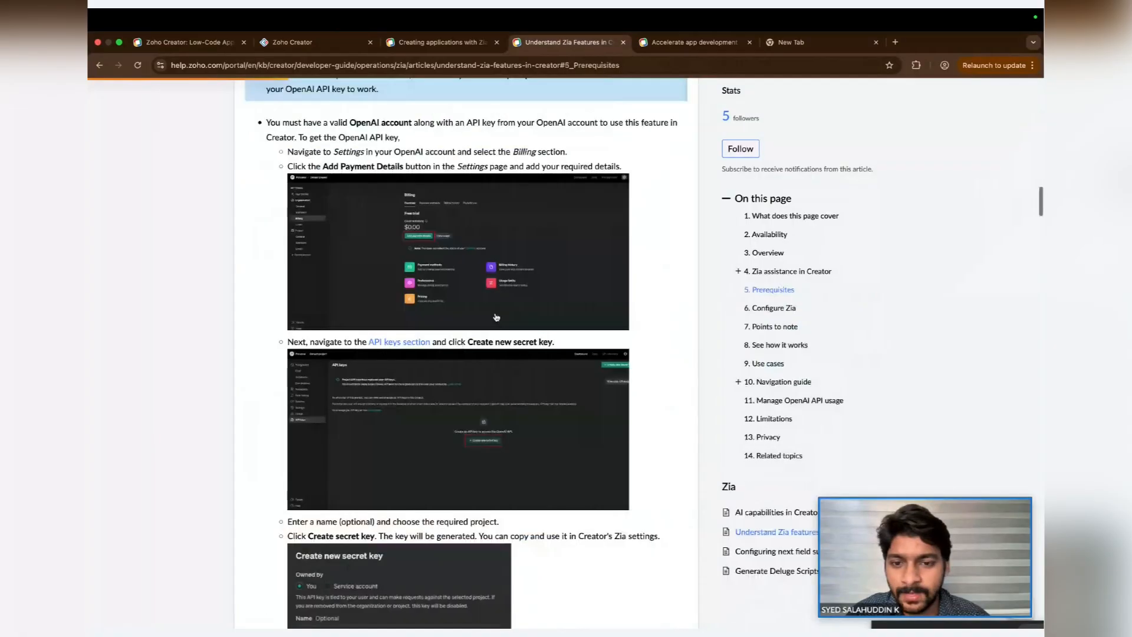
pyautogui.scroll(-18, 496, 317)
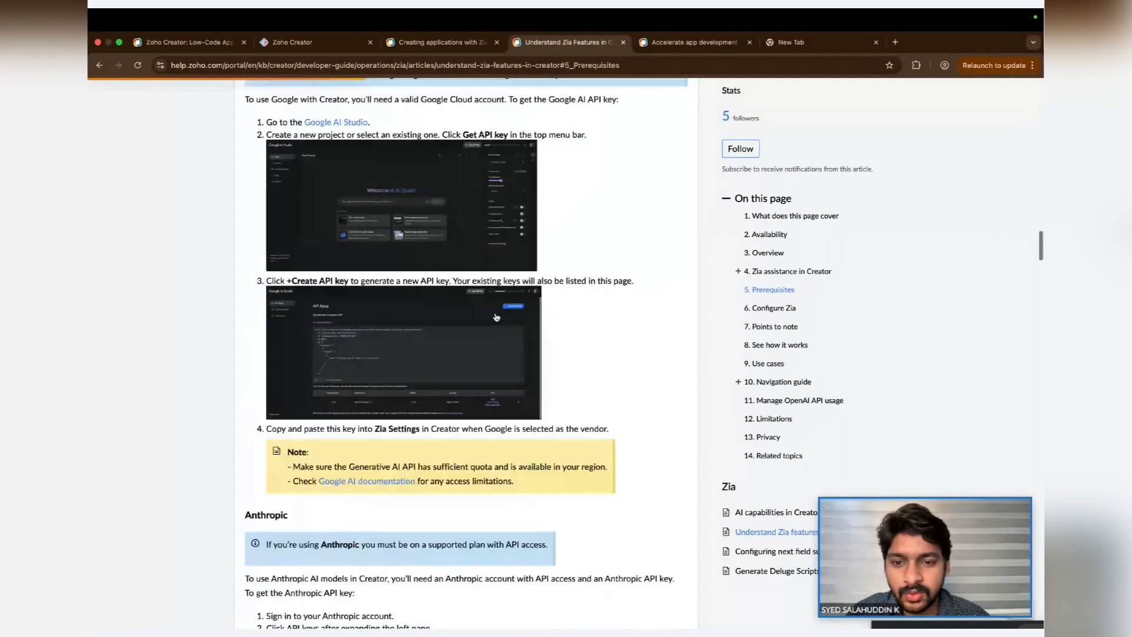
pyautogui.scroll(-16, 495, 312)
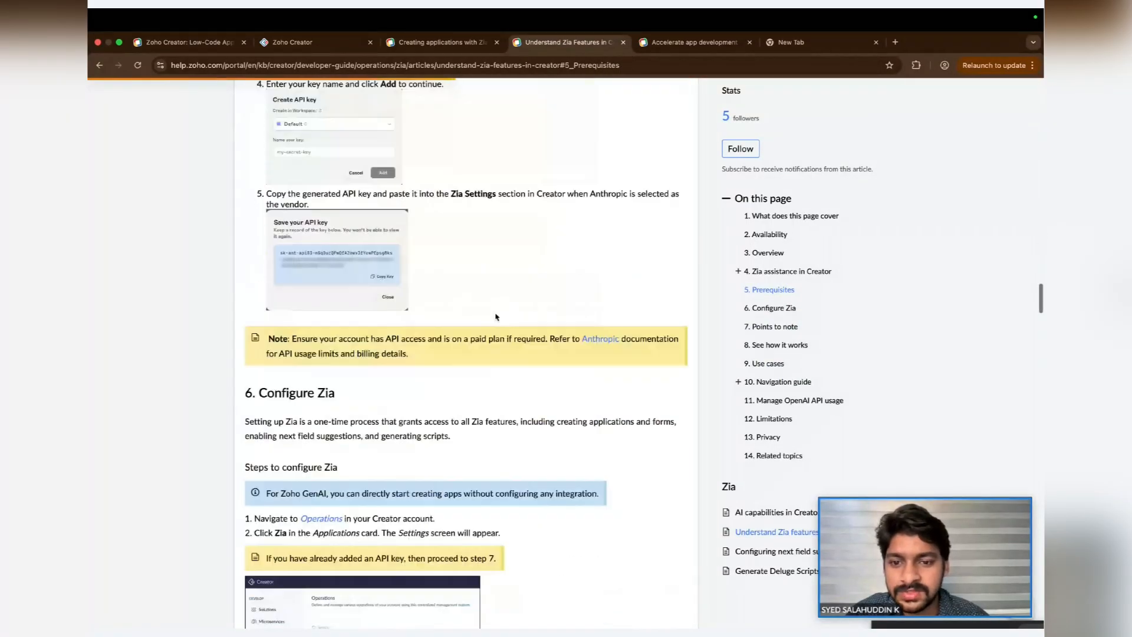
pyautogui.scroll(-9, 495, 316)
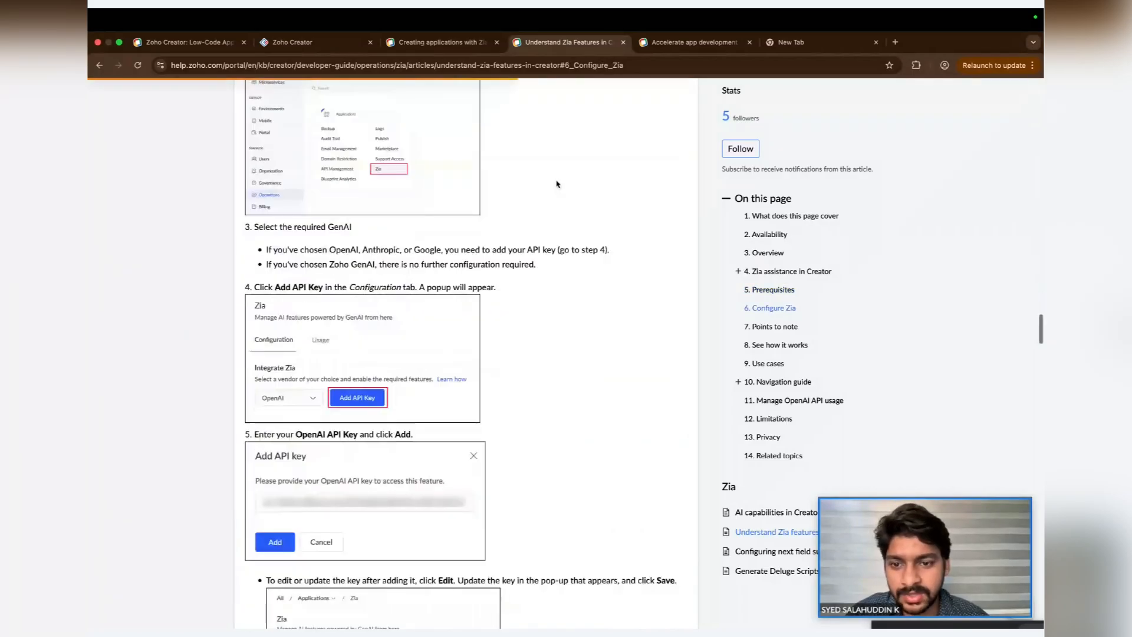
pyautogui.scroll(-6, 556, 184)
# - Open the Zia settings under Operations in Creator and review the available GenAI vendor options, keeping OpenAI
pyautogui.click(293, 42)
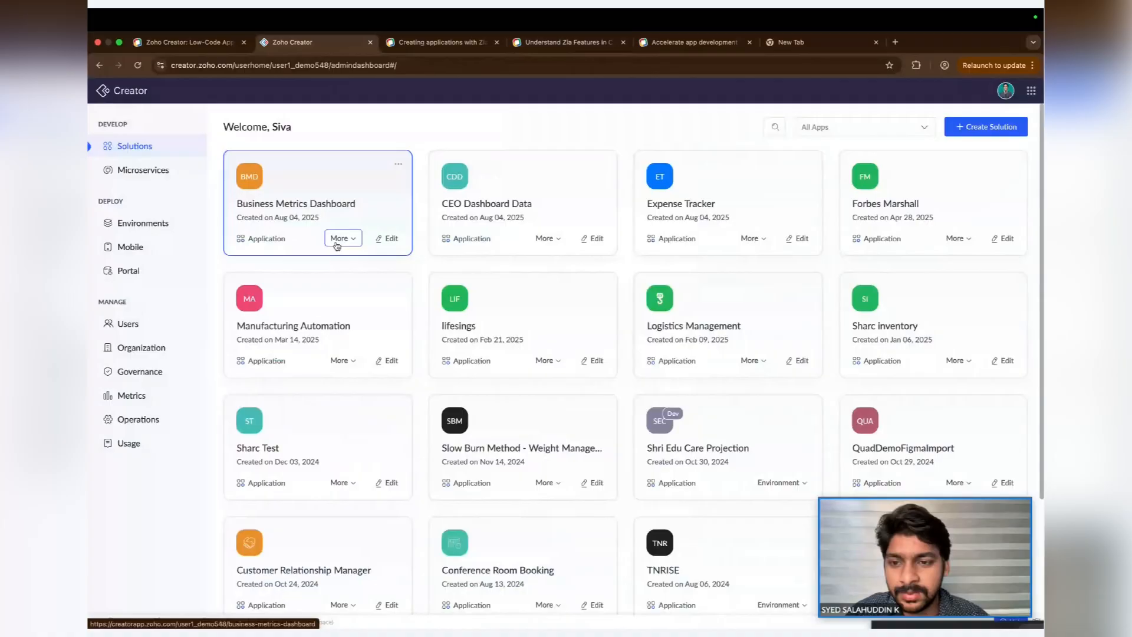
pyautogui.click(147, 419)
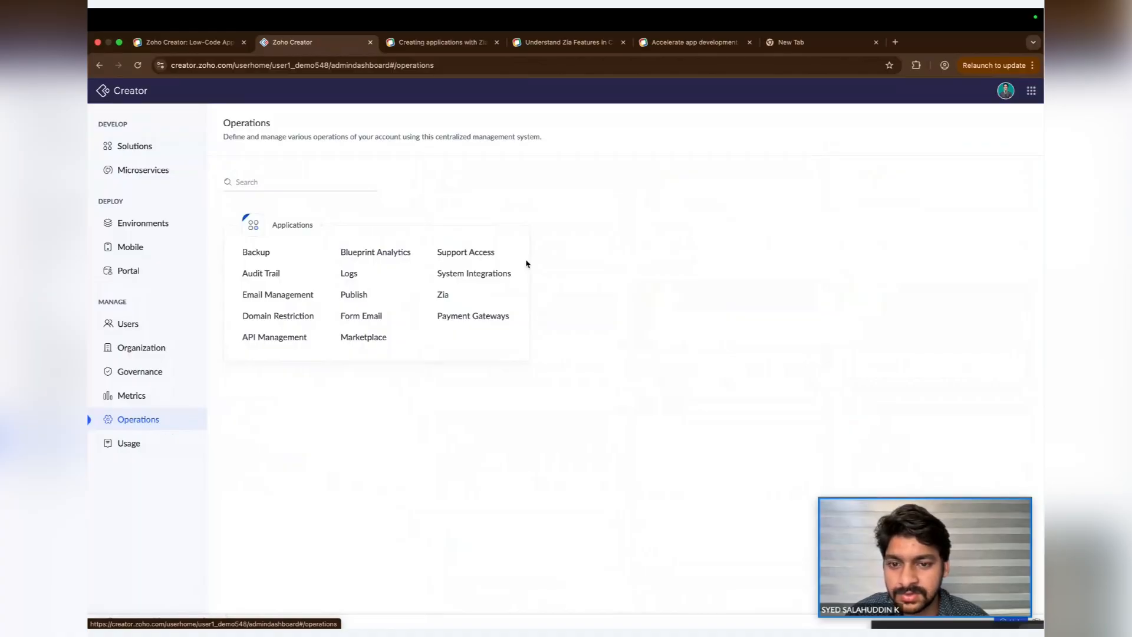
pyautogui.click(455, 302)
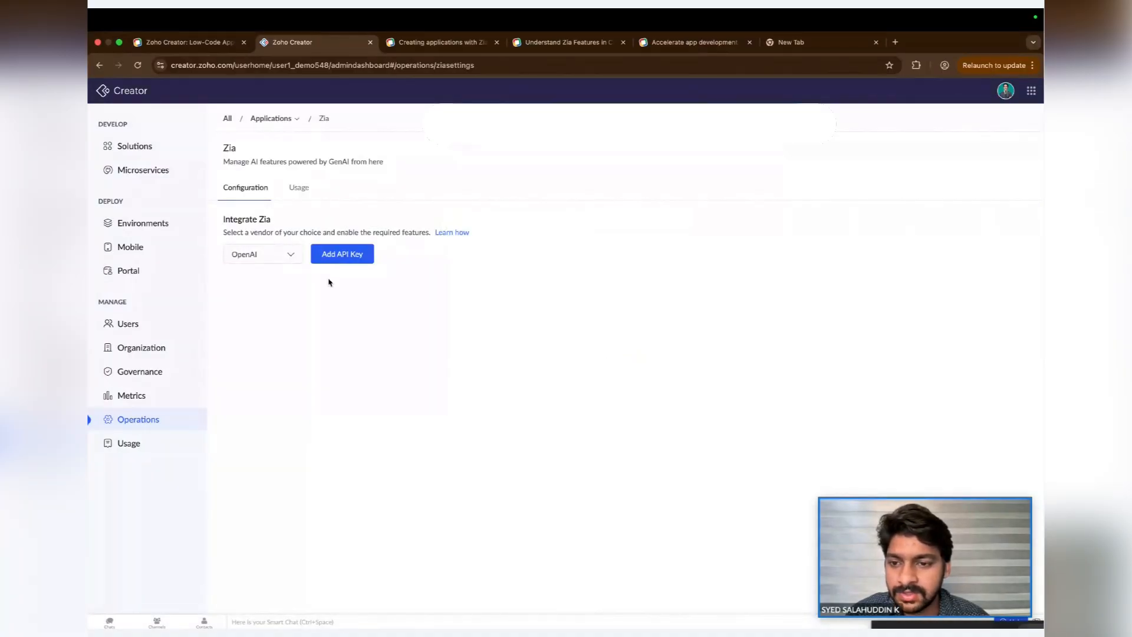
pyautogui.click(290, 255)
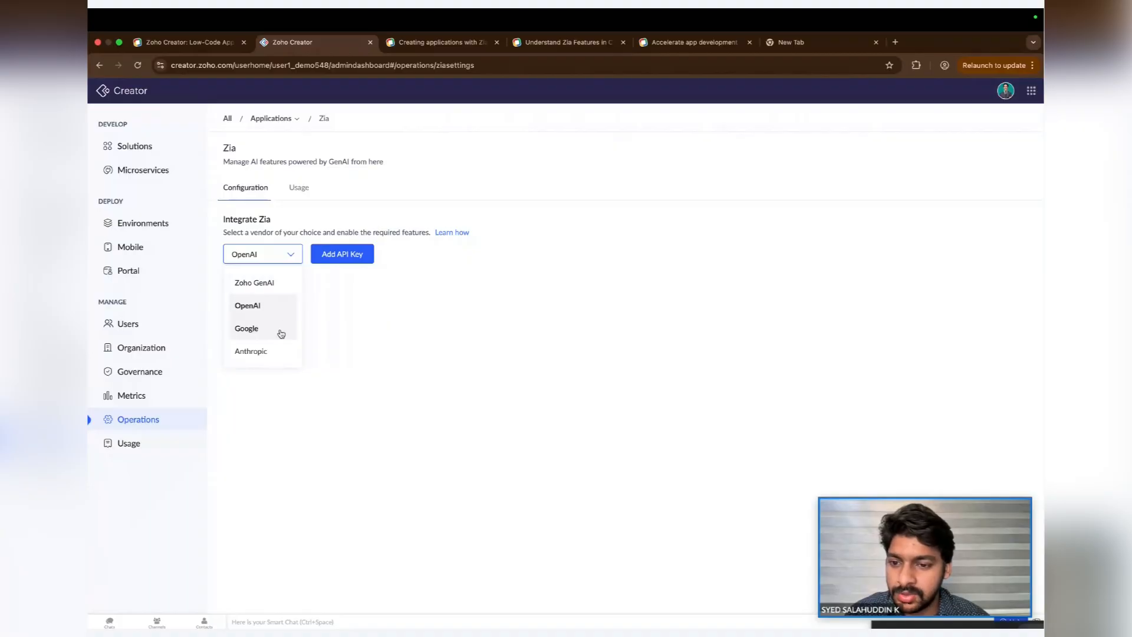
pyautogui.click(396, 283)
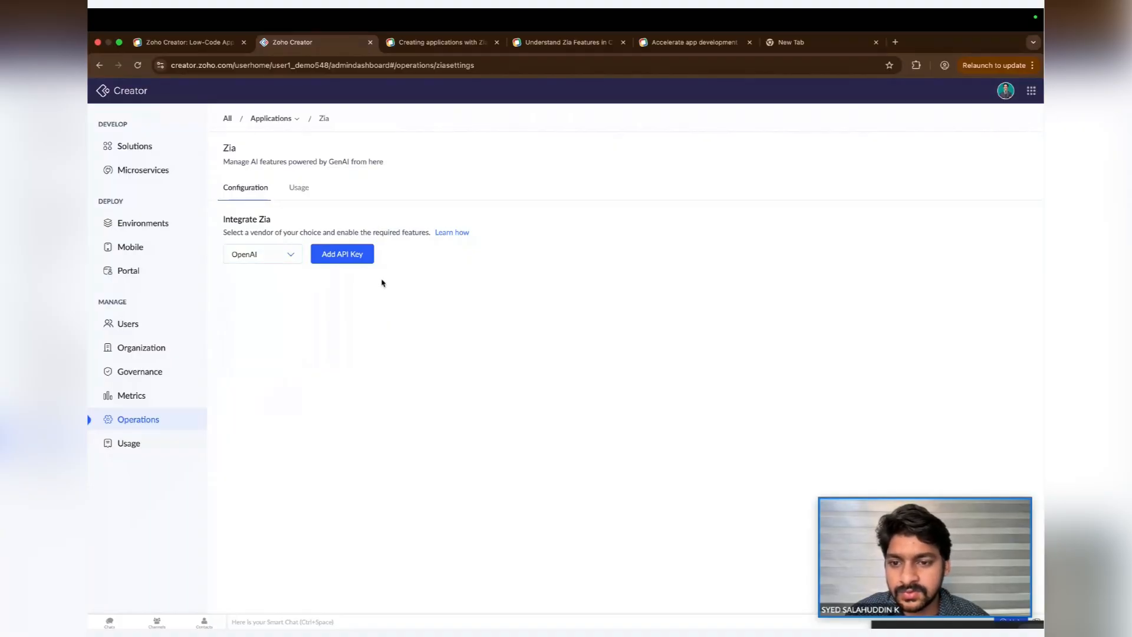
pyautogui.click(298, 259)
pyautogui.click(353, 289)
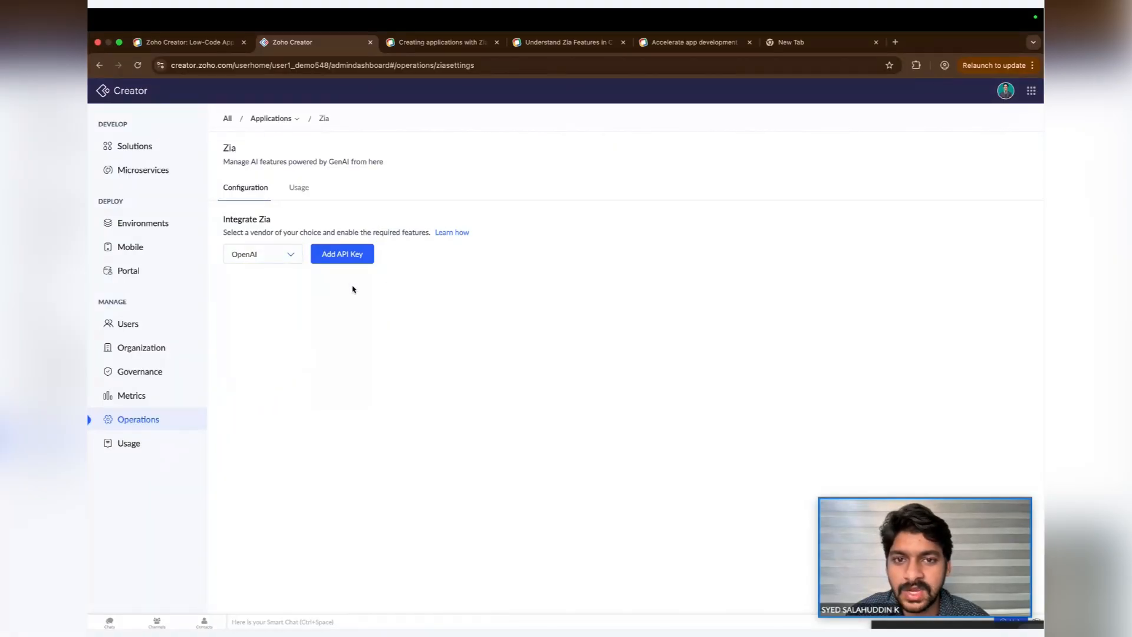
# - Add the OpenAI API key to the Zia configuration by pasting it into the Add API key dialog
pyautogui.hotkey('ctrl', 'Right')
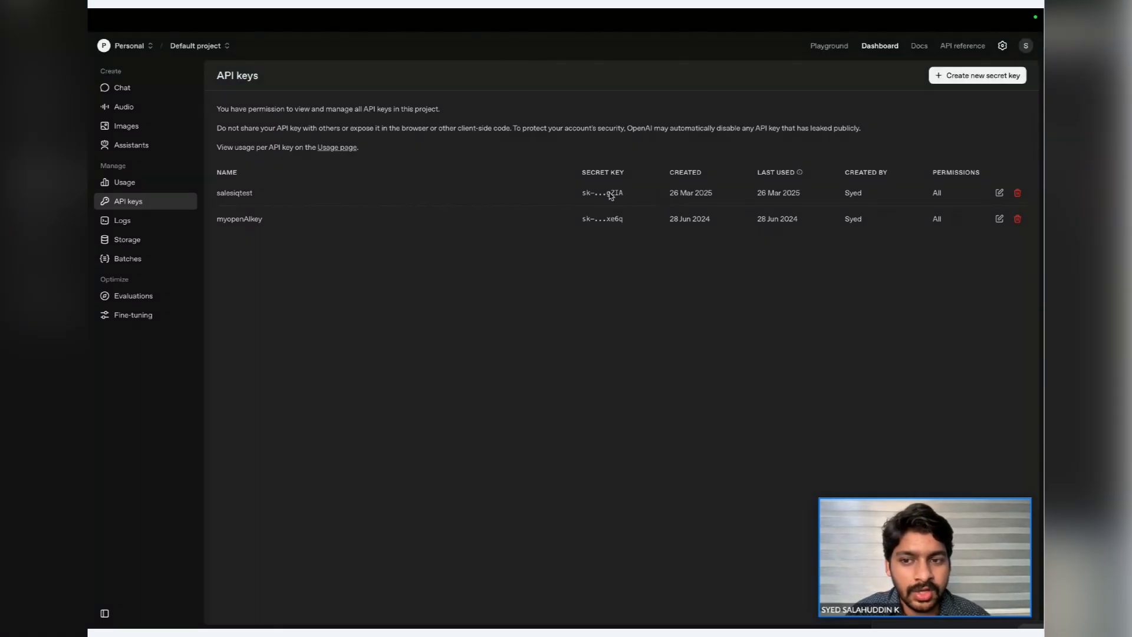
pyautogui.hotkey('ctrl', 'Left')
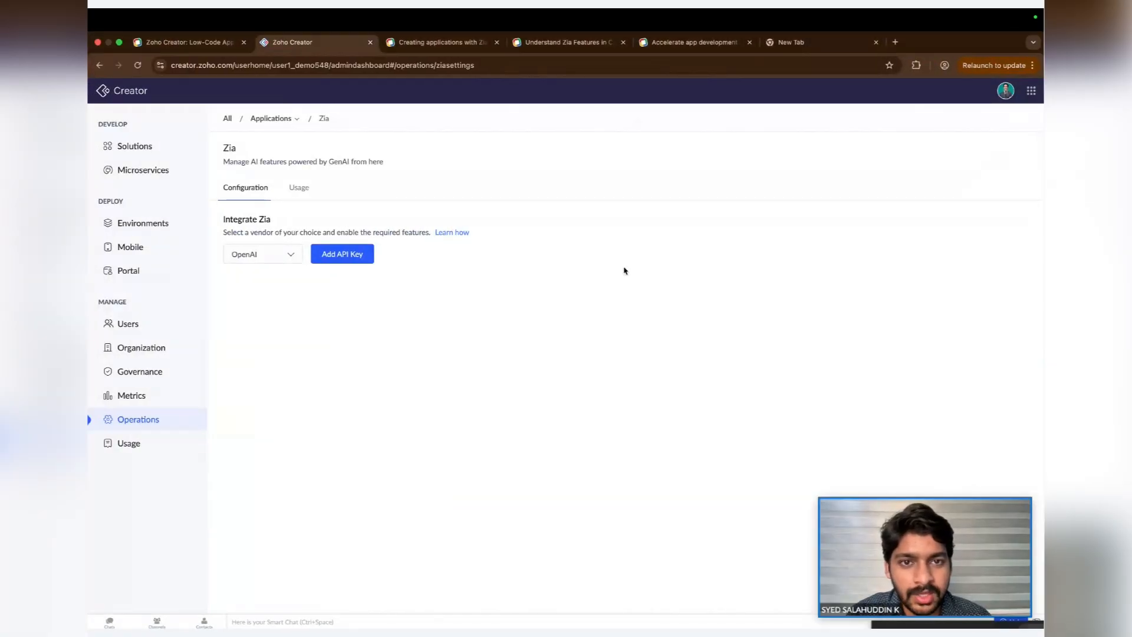
pyautogui.click(354, 254)
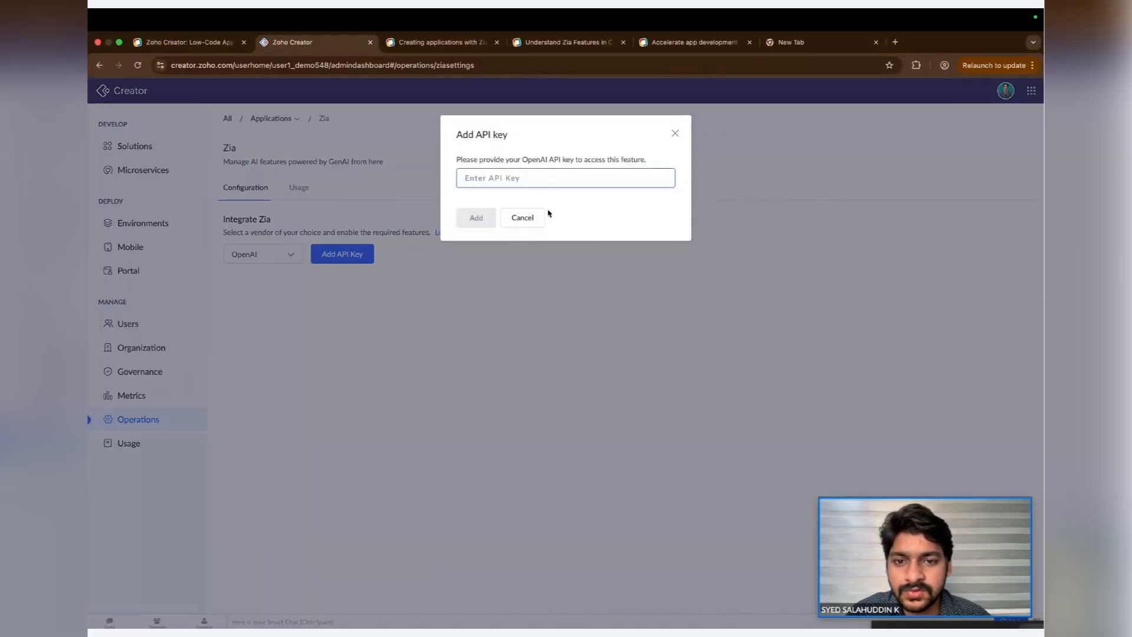
pyautogui.click(531, 185)
pyautogui.press('super+v')
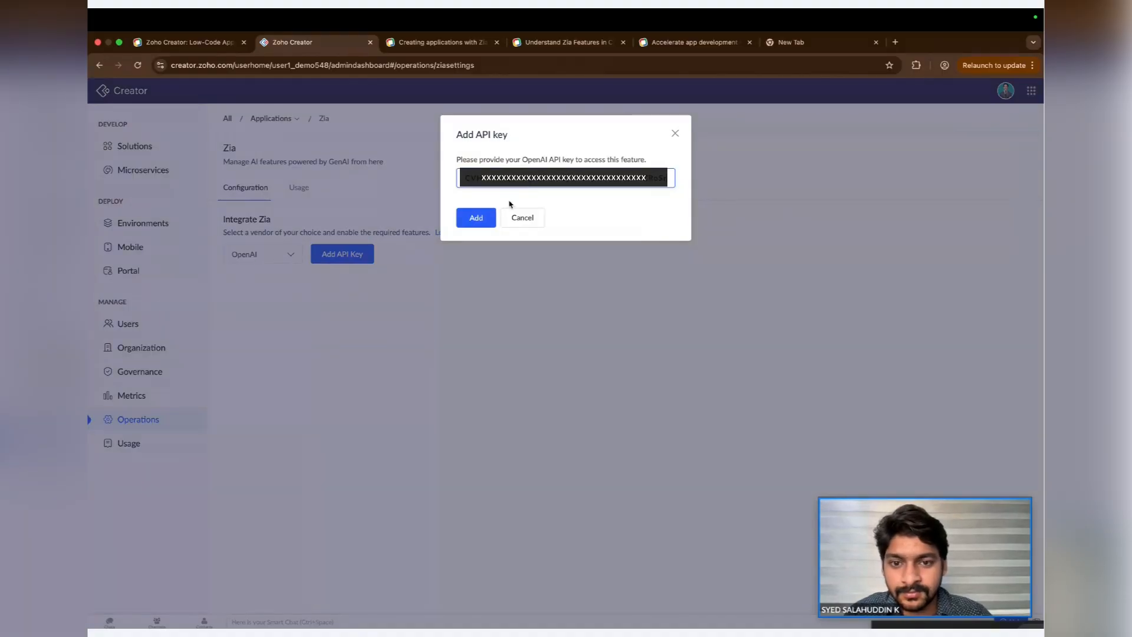
pyautogui.click(488, 217)
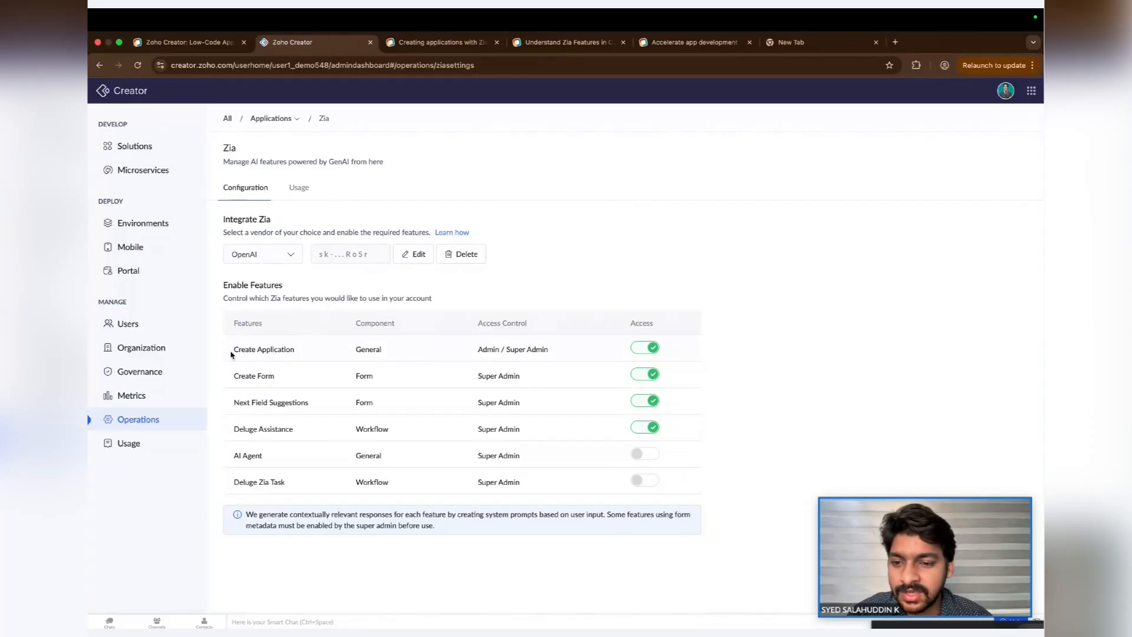
# - Review the Zia features listed in the Enable Features table and their access settings
pyautogui.moveTo(232, 354); pyautogui.dragTo(302, 351)
pyautogui.moveTo(232, 382); pyautogui.dragTo(321, 402)
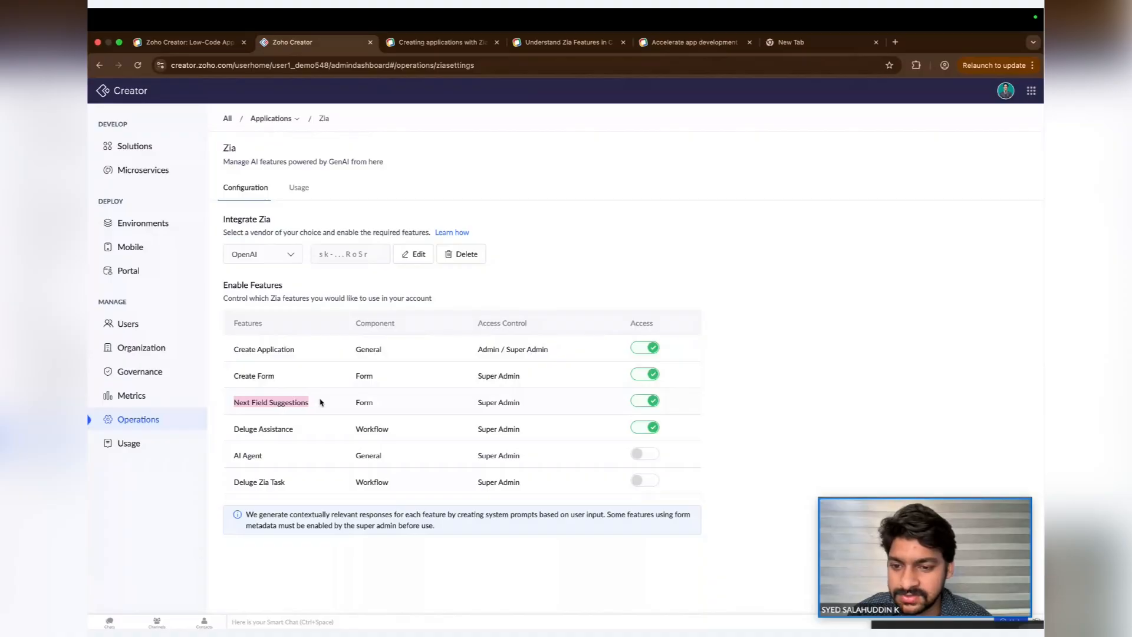
pyautogui.click(233, 430)
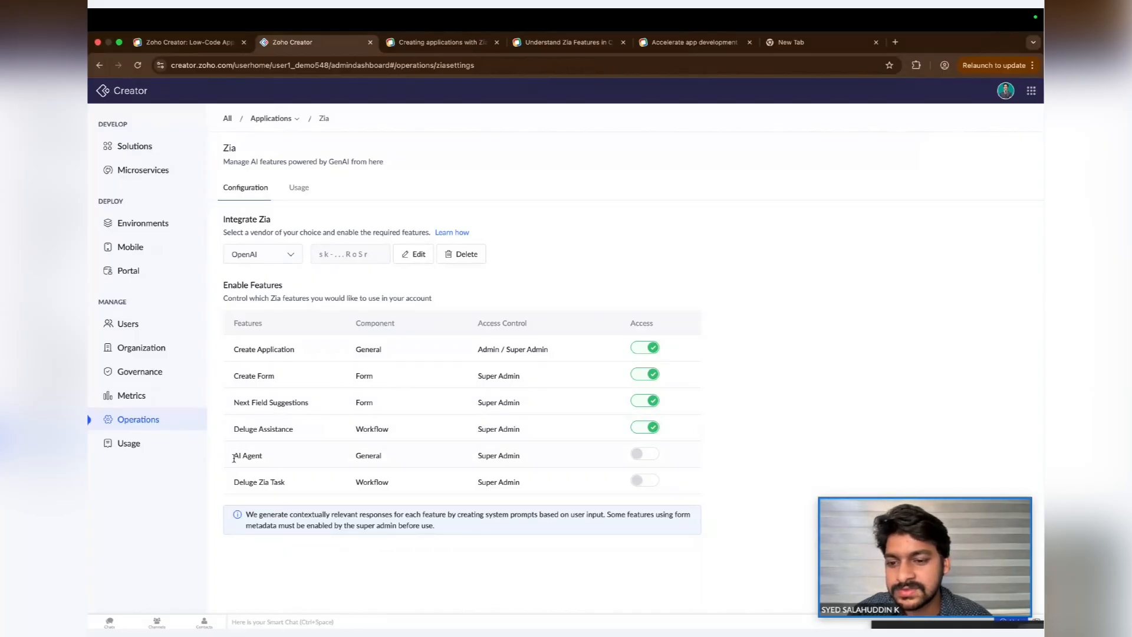
pyautogui.moveTo(234, 458); pyautogui.dragTo(295, 487)
pyautogui.click(297, 487)
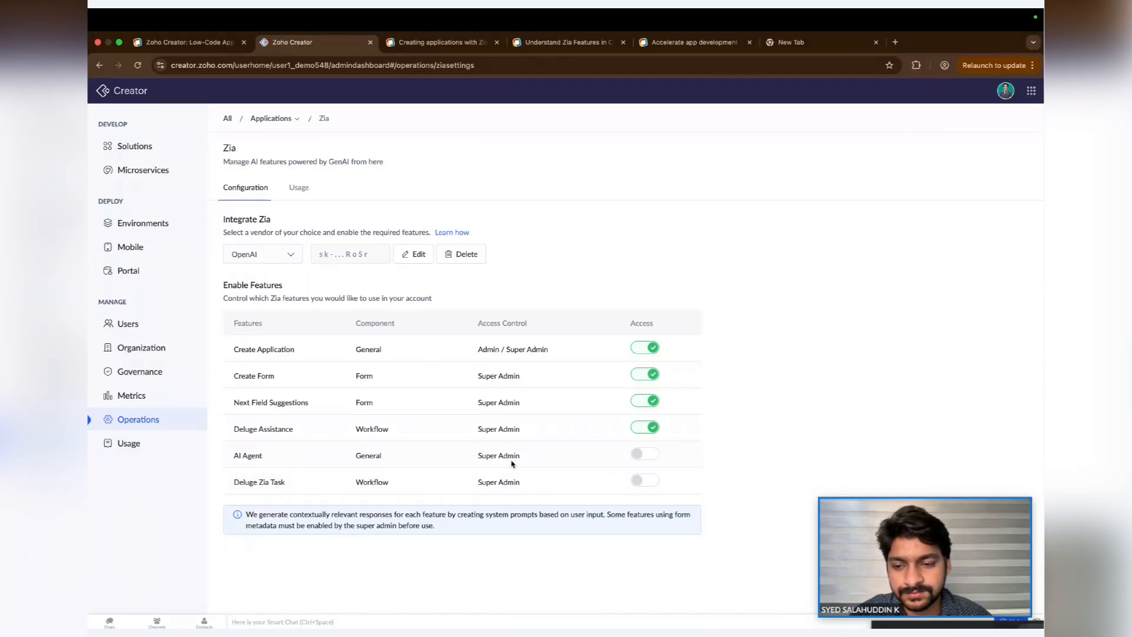
# - Return to Solutions and start creating a new application using Zia
pyautogui.click(121, 145)
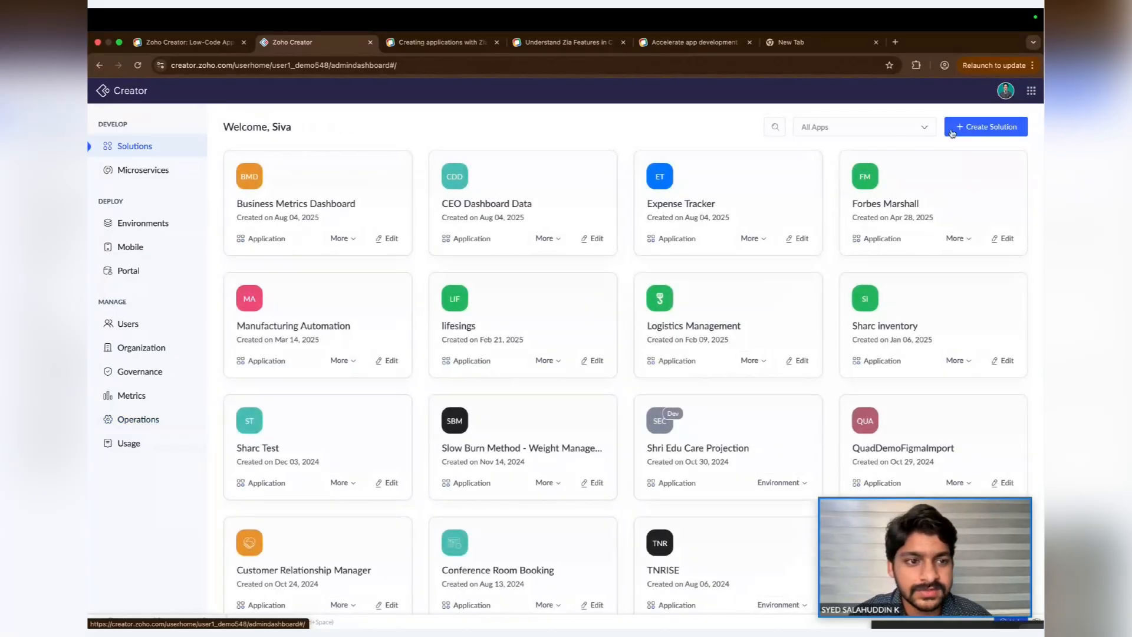
pyautogui.click(951, 132)
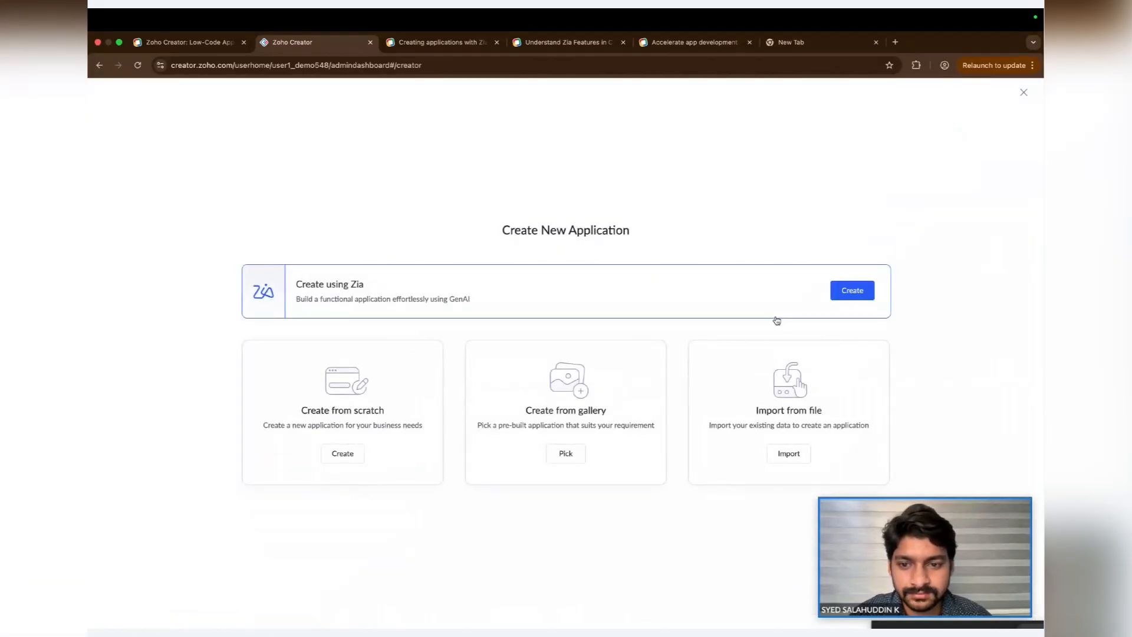
pyautogui.click(841, 293)
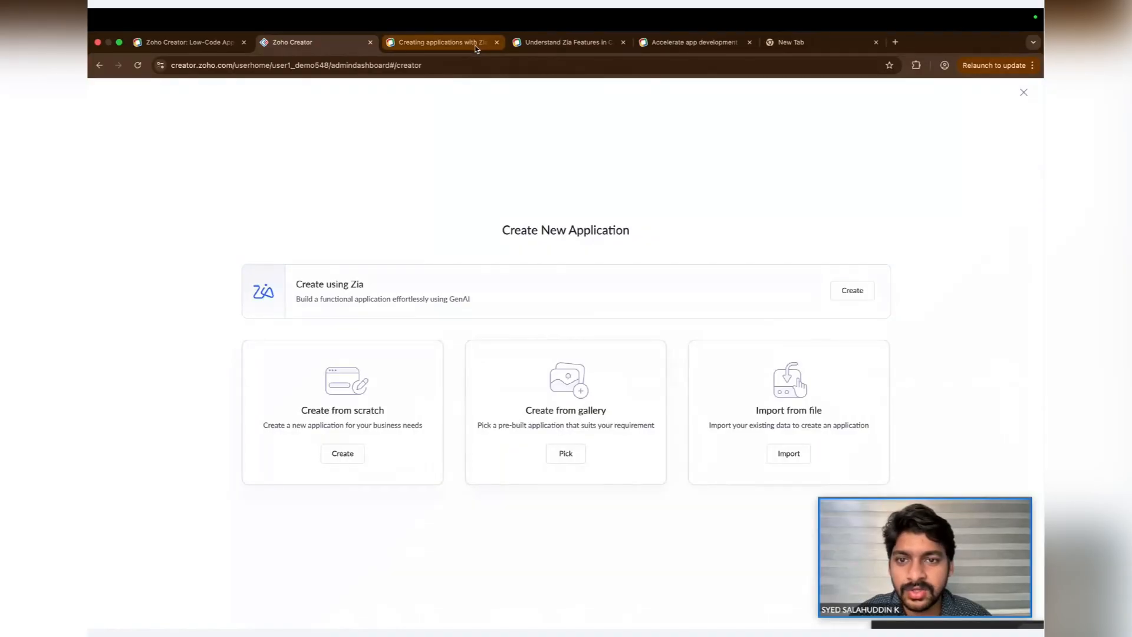
# - Create a new application with Zia described as "Sales performance tracker for a retail company" and start building
pyautogui.click(849, 289)
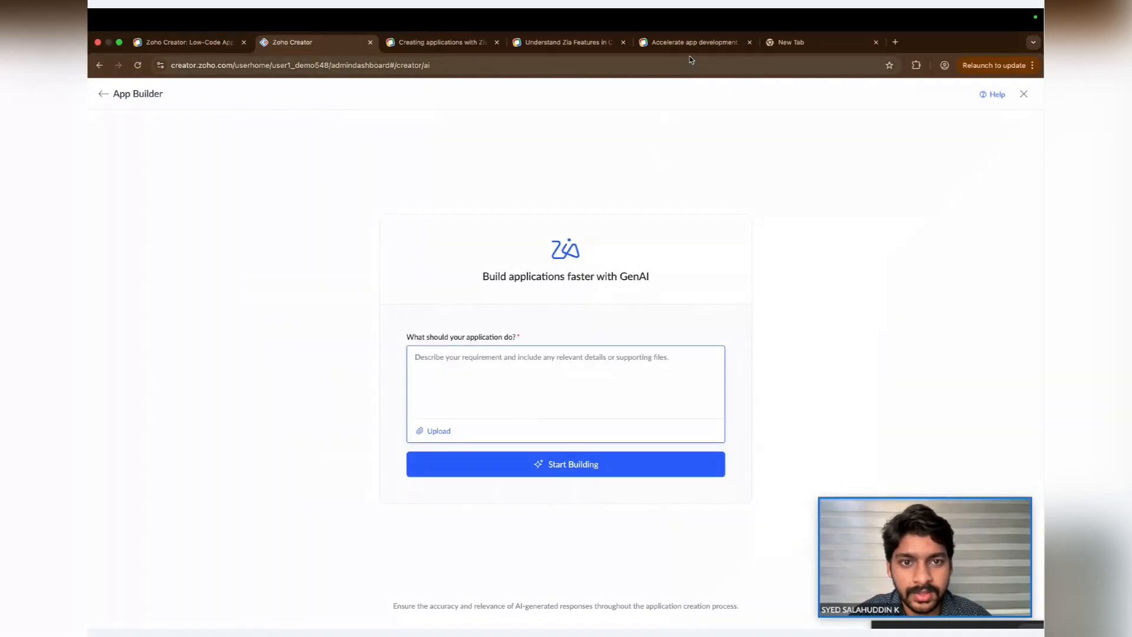
pyautogui.click(496, 374)
pyautogui.write('Sales performance tracker for a retail company')
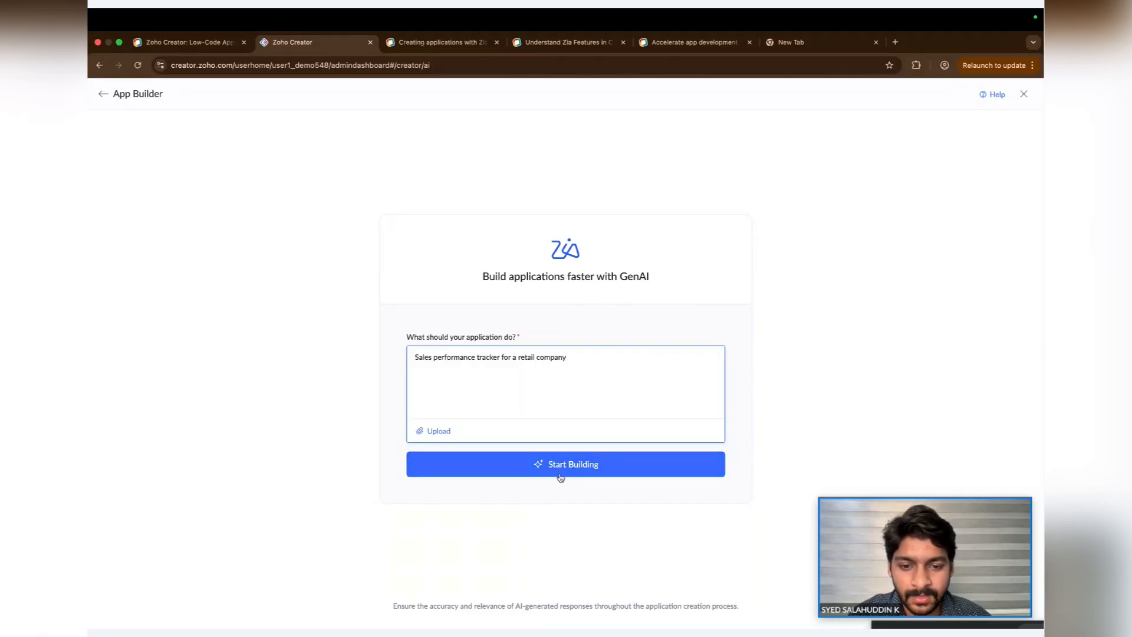
pyautogui.moveTo(447, 432)
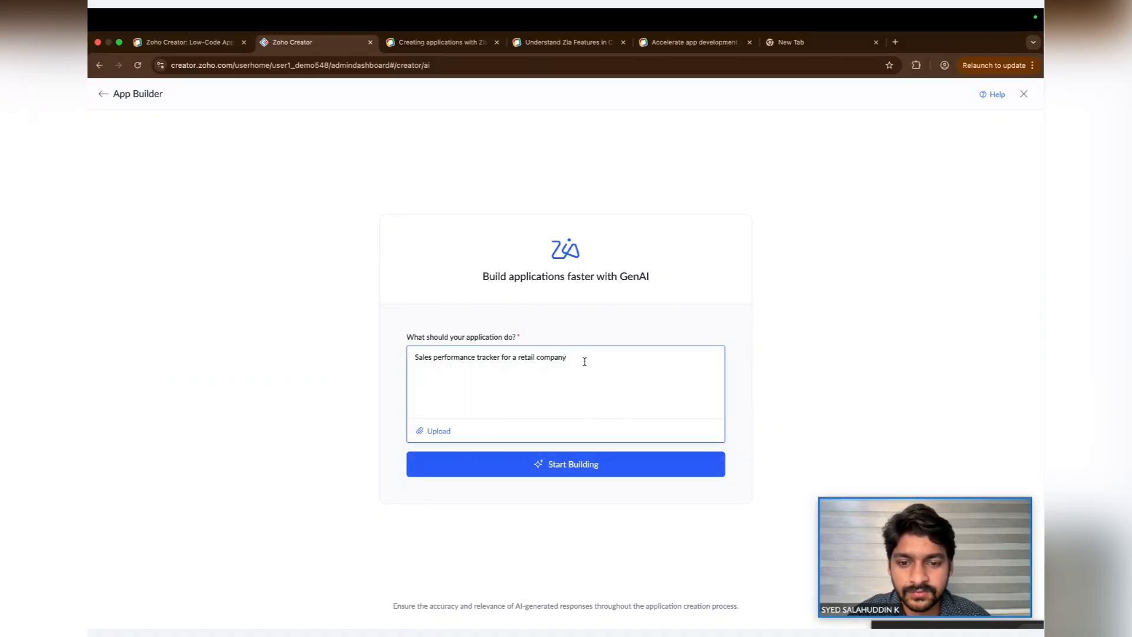
pyautogui.click(560, 467)
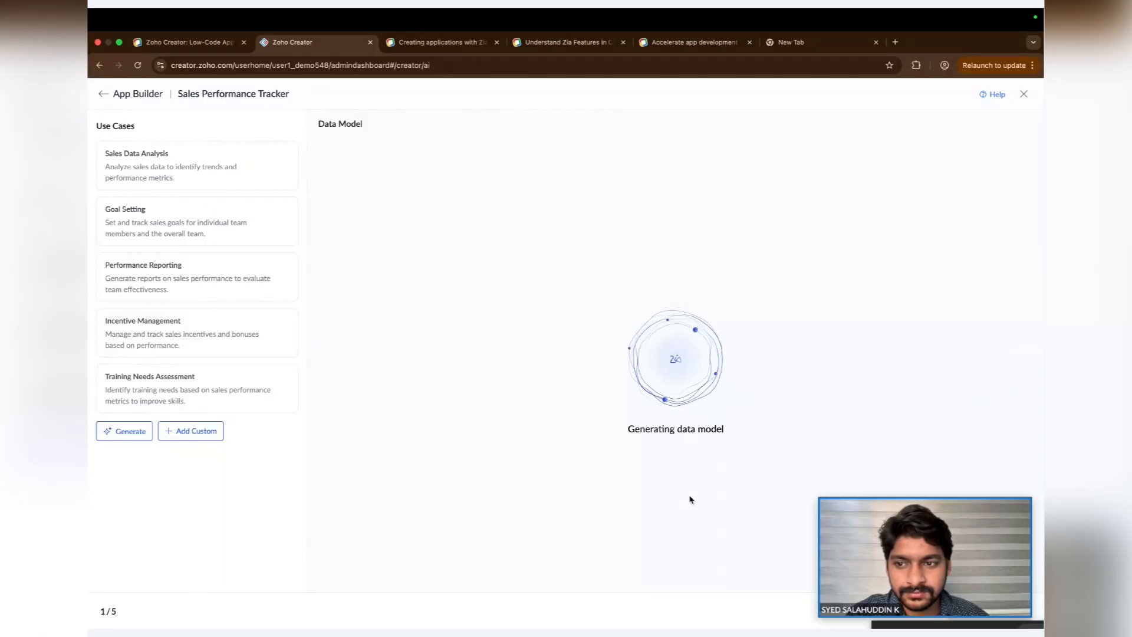
# - Review the generated data model tables and create the Sales Performance Tracker application
pyautogui.scroll(-5, 690, 499)
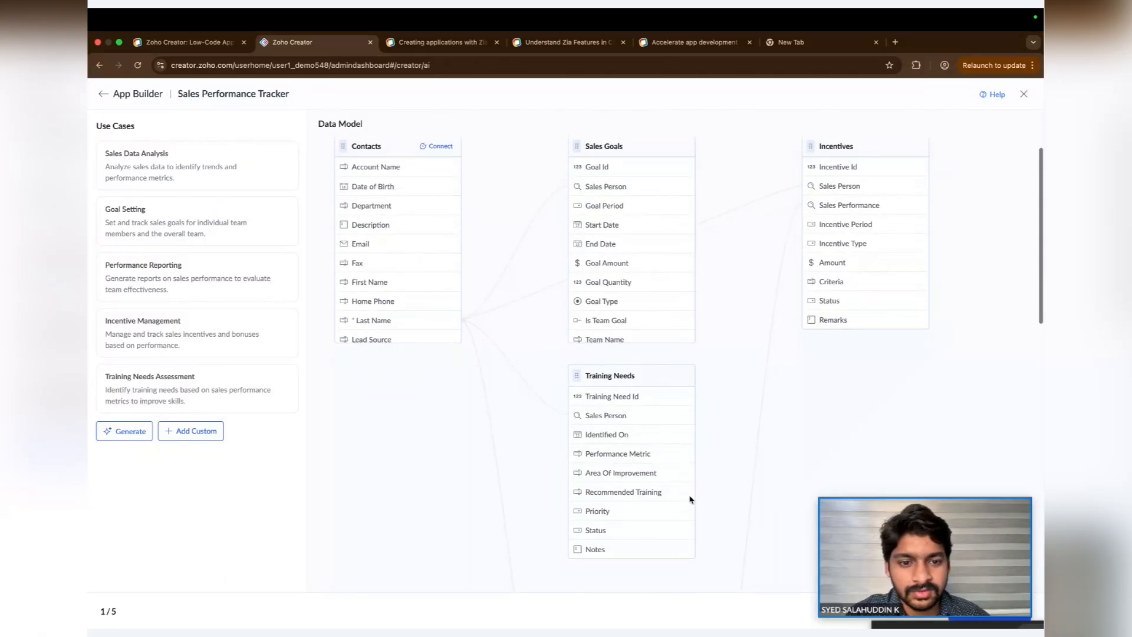
pyautogui.scroll(-5, 779, 469)
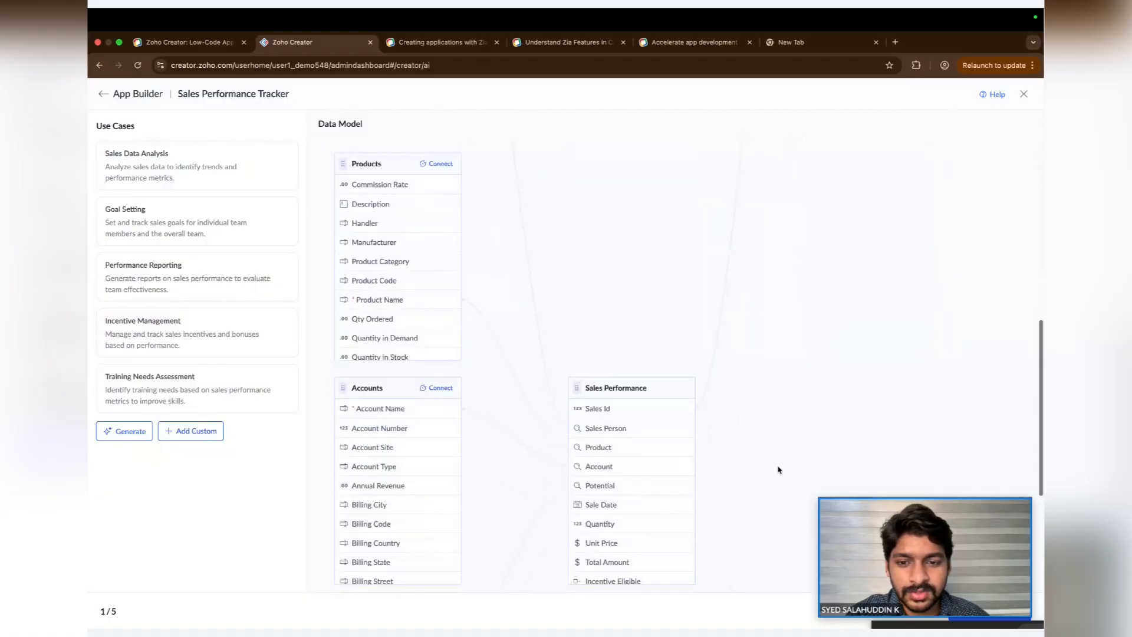
pyautogui.scroll(10, 779, 470)
pyautogui.scroll(-15, 780, 469)
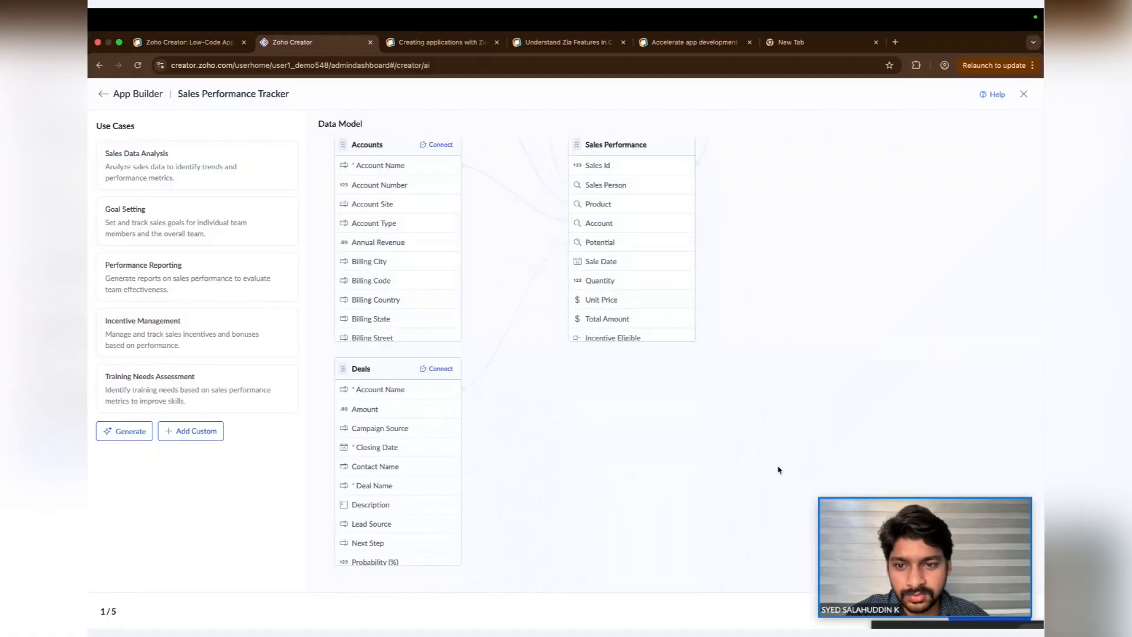
pyautogui.scroll(15, 779, 470)
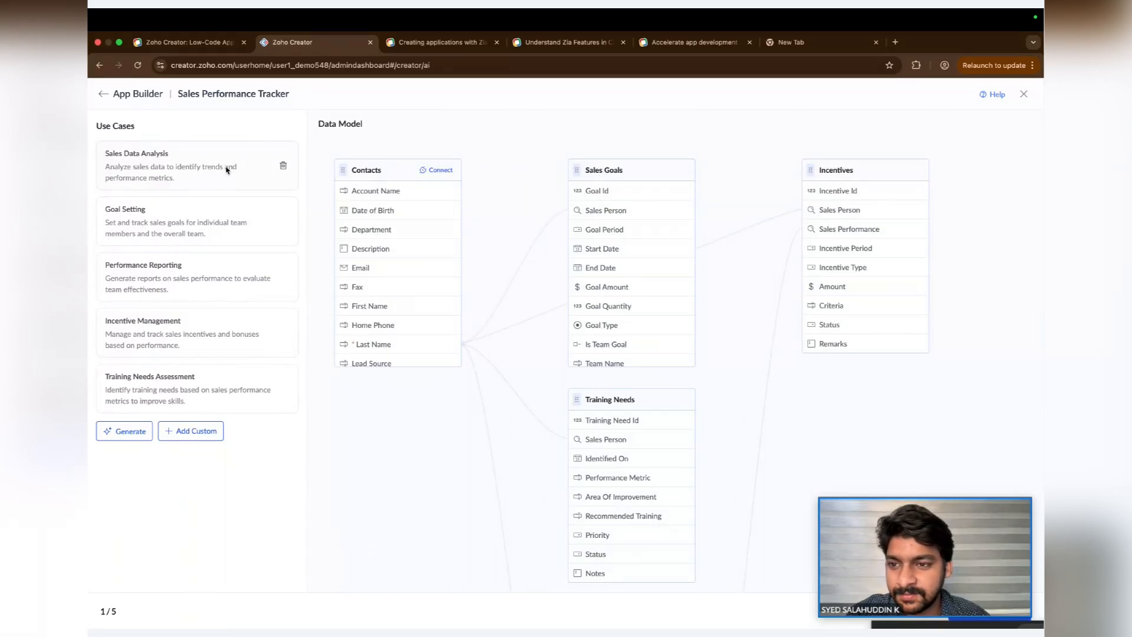
pyautogui.click(921, 501)
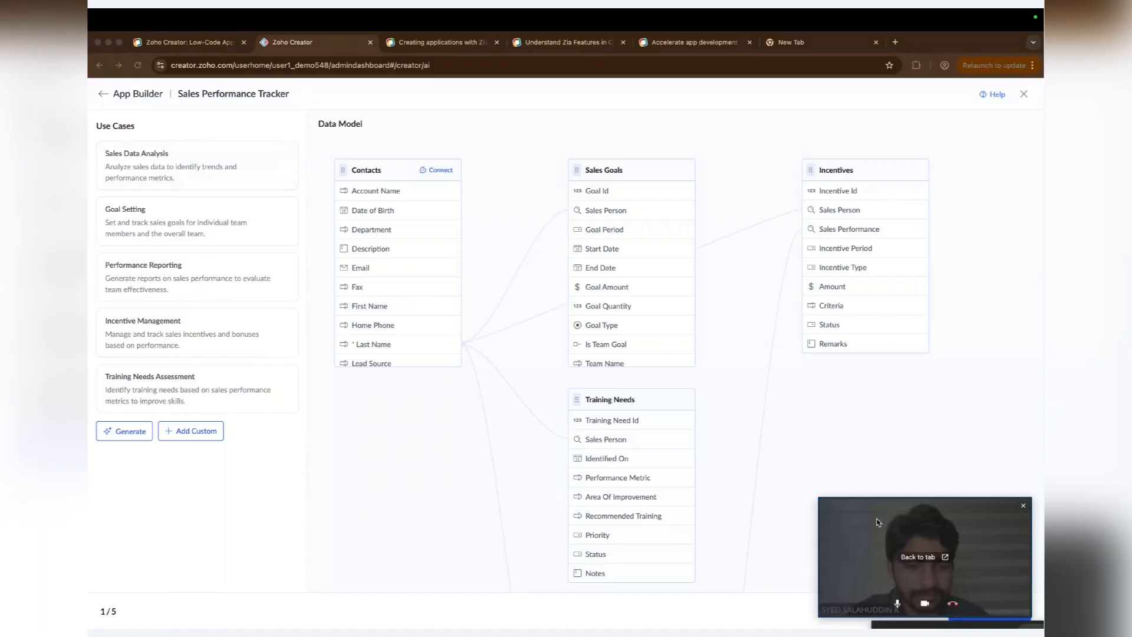
pyautogui.moveTo(846, 521); pyautogui.dragTo(116, 602)
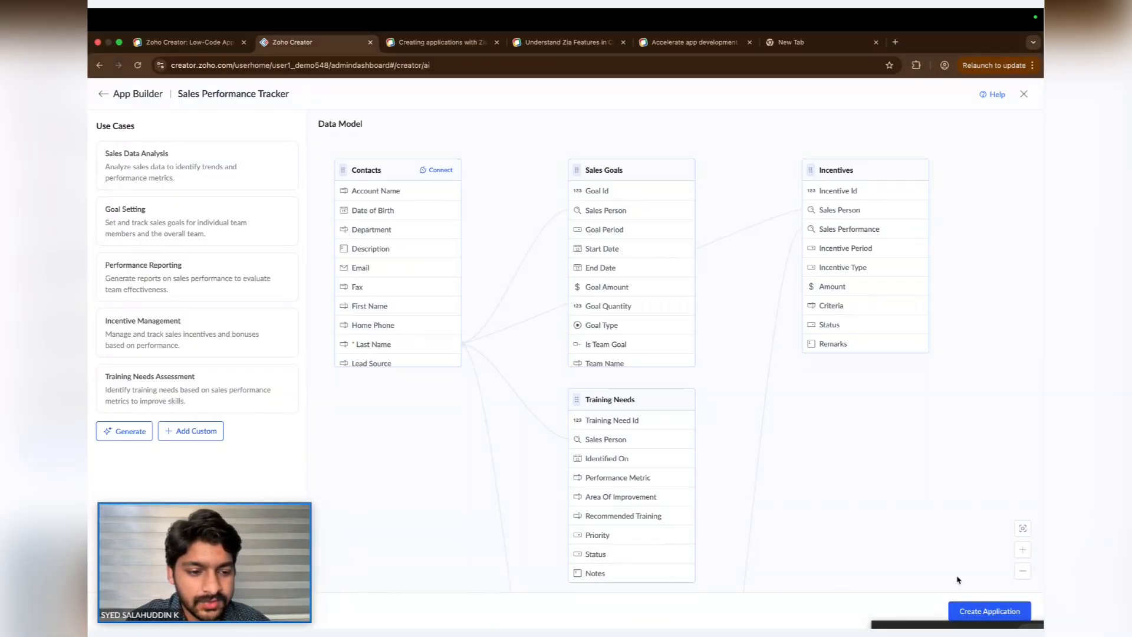
pyautogui.click(979, 610)
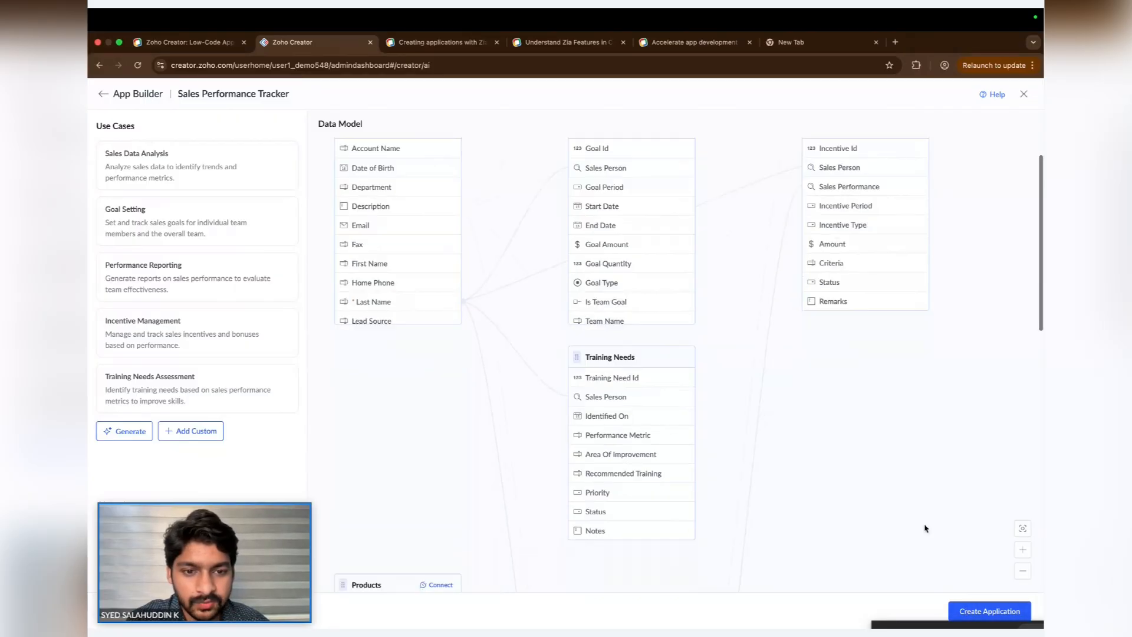
pyautogui.scroll(-10, 924, 528)
pyautogui.scroll(10, 925, 528)
pyautogui.click(982, 612)
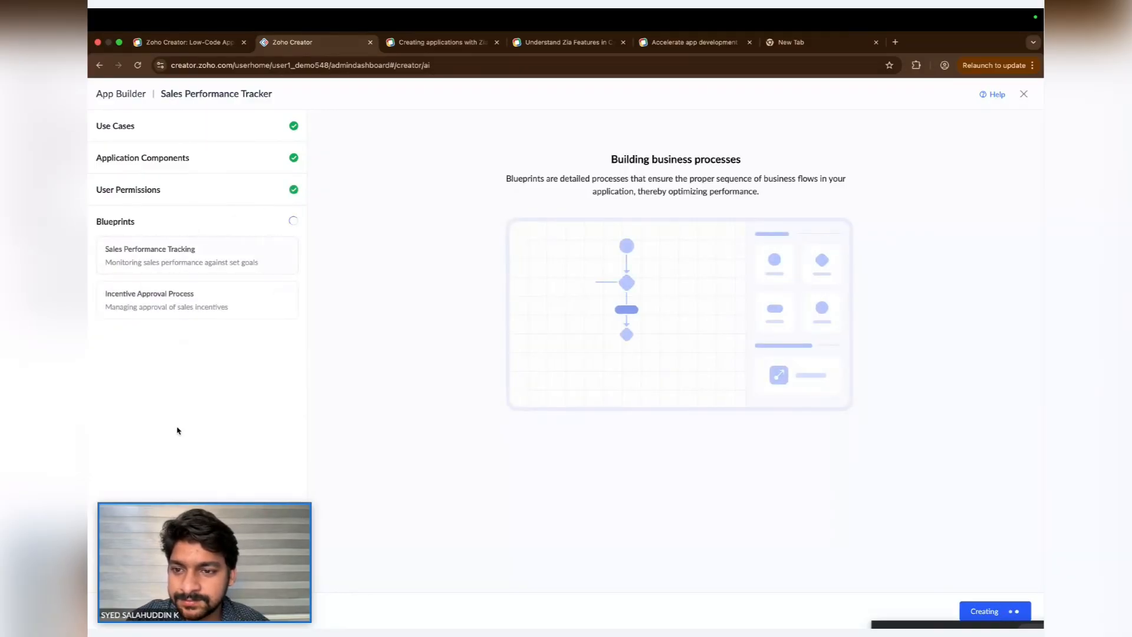
# - Explore the generated application's dashboard, Sales Performance form and report, and the Incentives section
pyautogui.moveTo(316, 489); pyautogui.dragTo(323, 492)
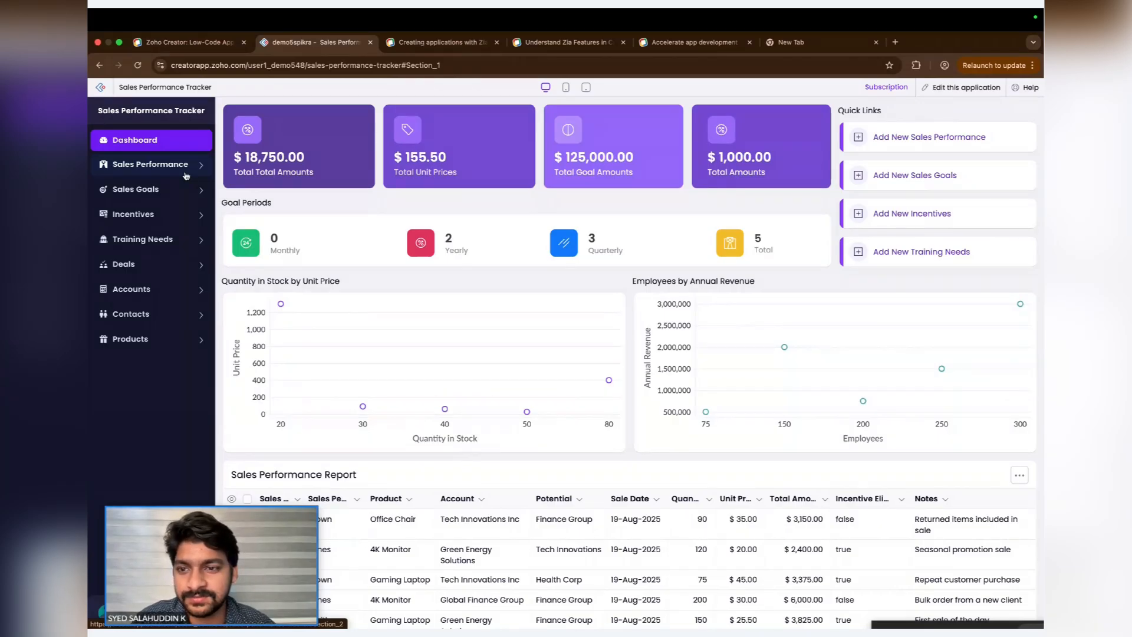
pyautogui.scroll(-2, 377, 379)
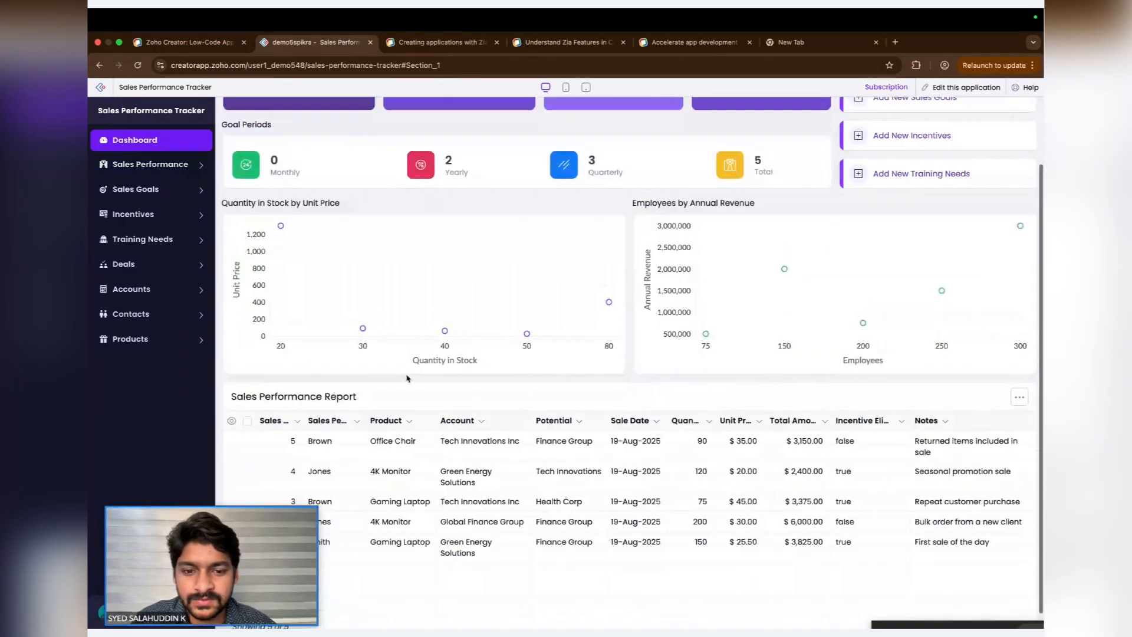
pyautogui.scroll(2, 407, 378)
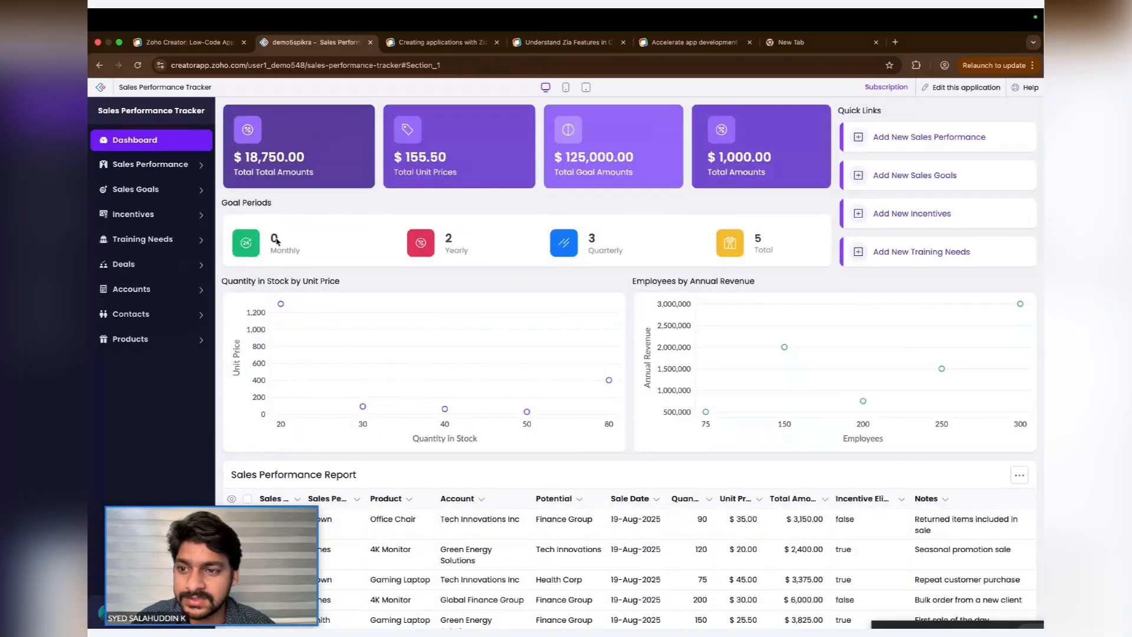
pyautogui.click(150, 164)
pyautogui.click(181, 195)
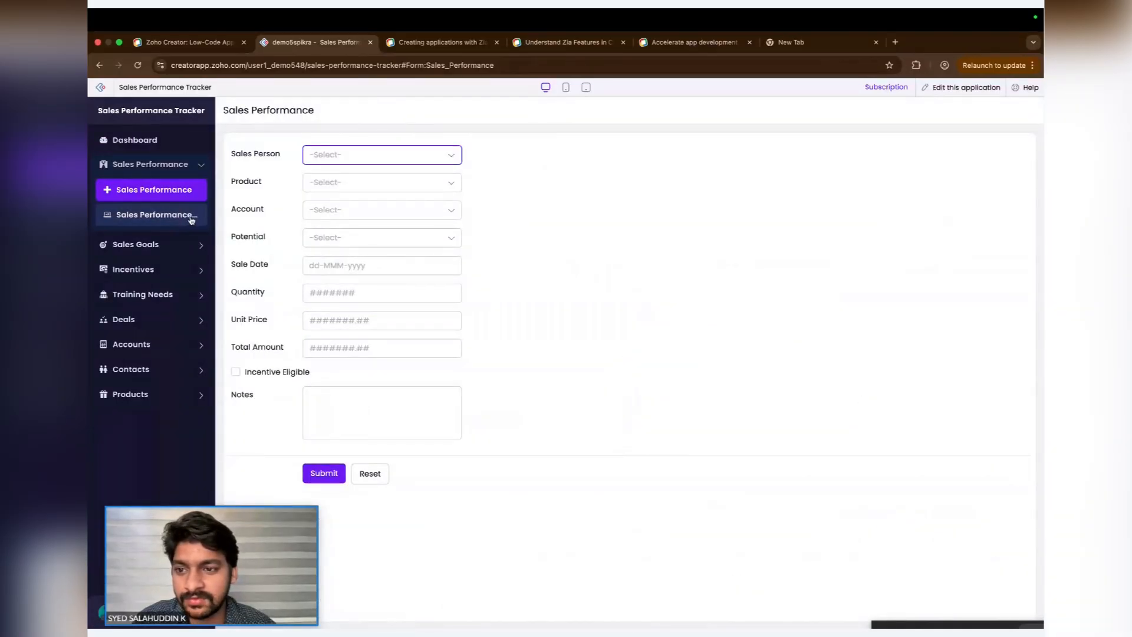
pyautogui.click(190, 218)
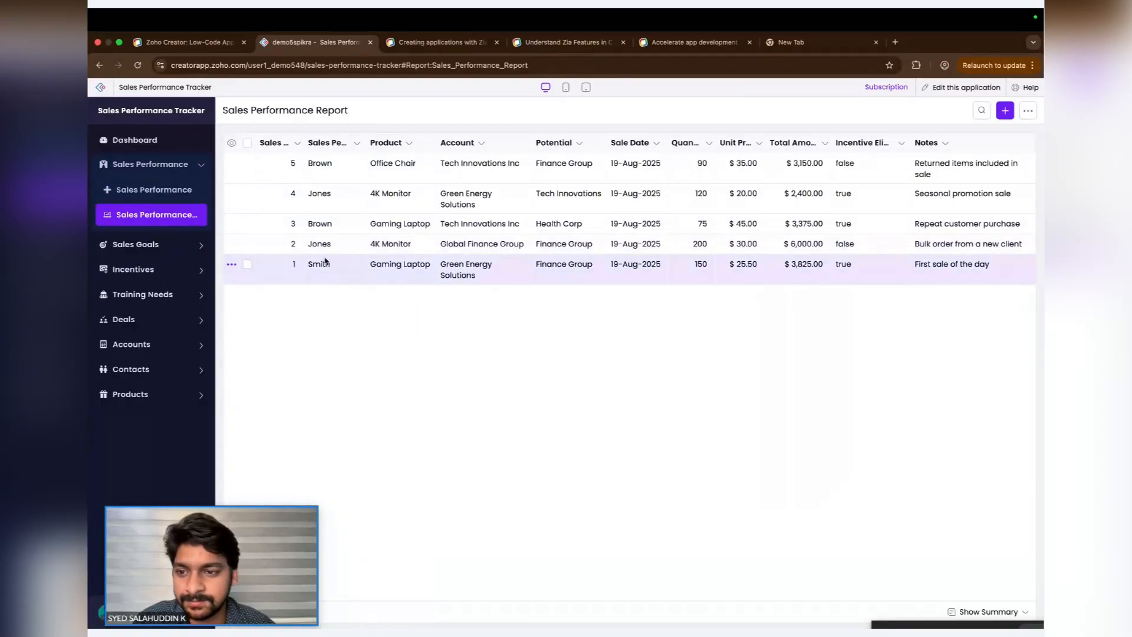
pyautogui.click(177, 244)
pyautogui.click(187, 293)
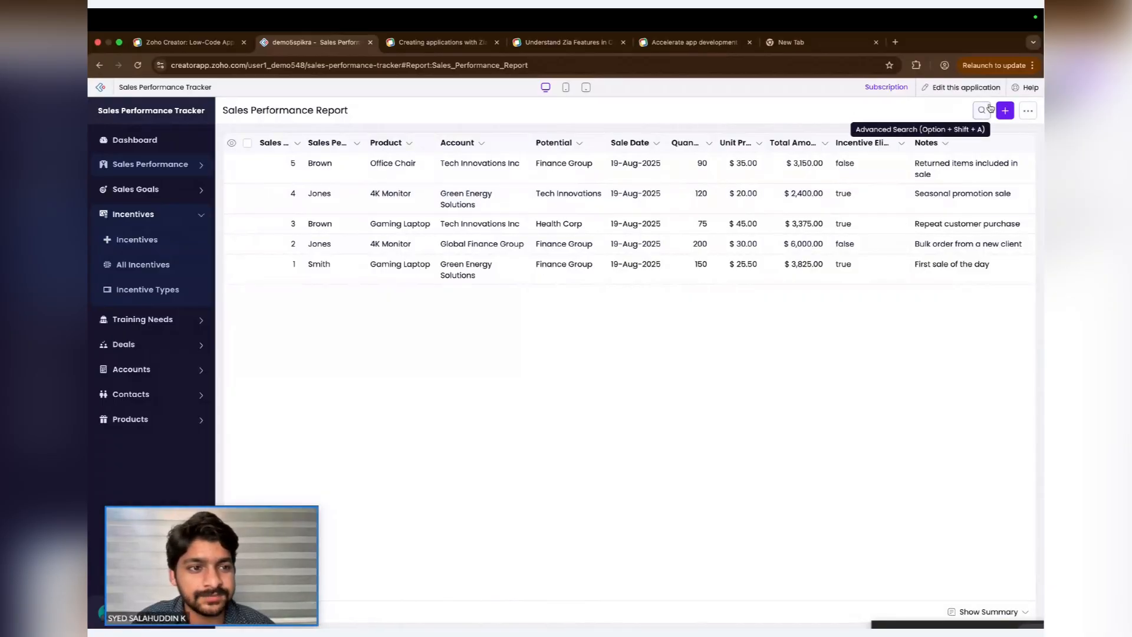
# - Open the application for editing in the builder
pyautogui.click(987, 92)
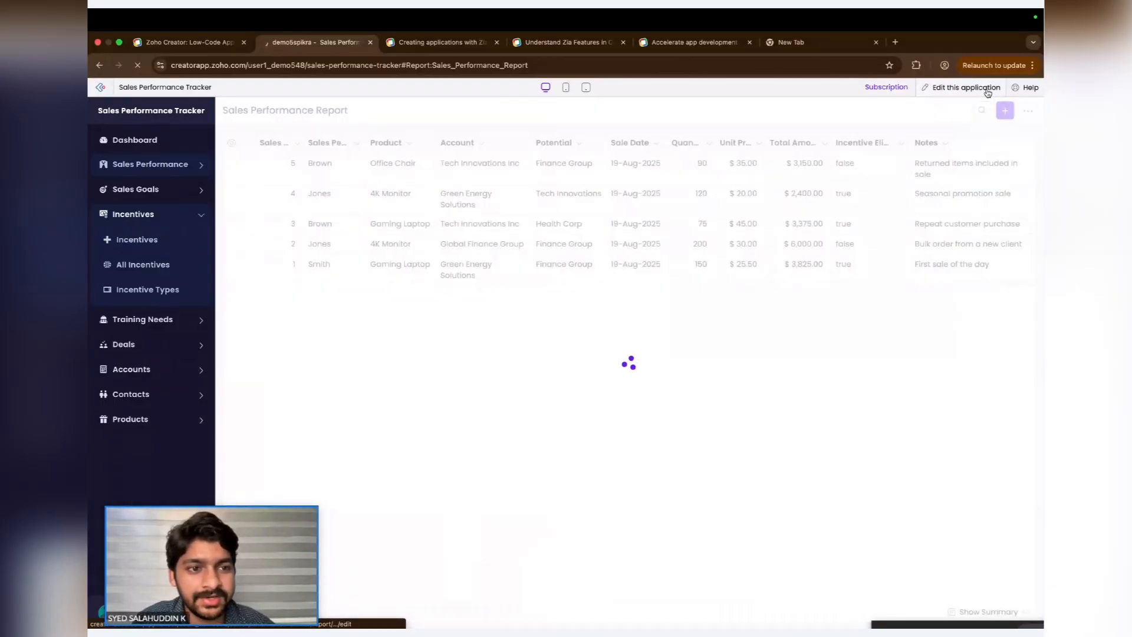
pyautogui.click(569, 43)
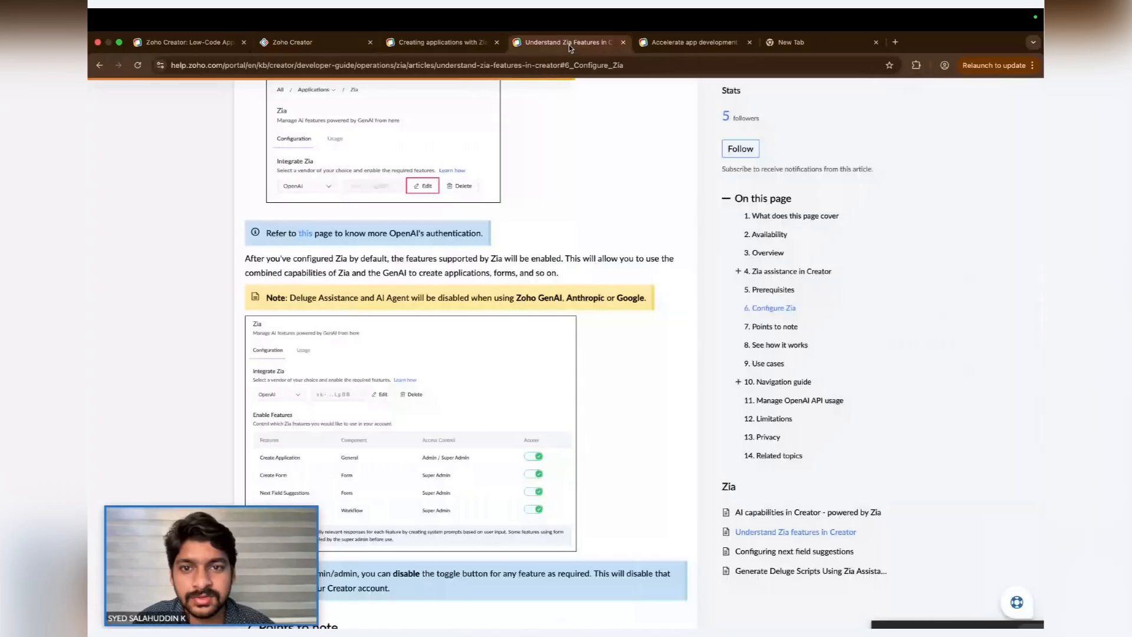
pyautogui.click(323, 47)
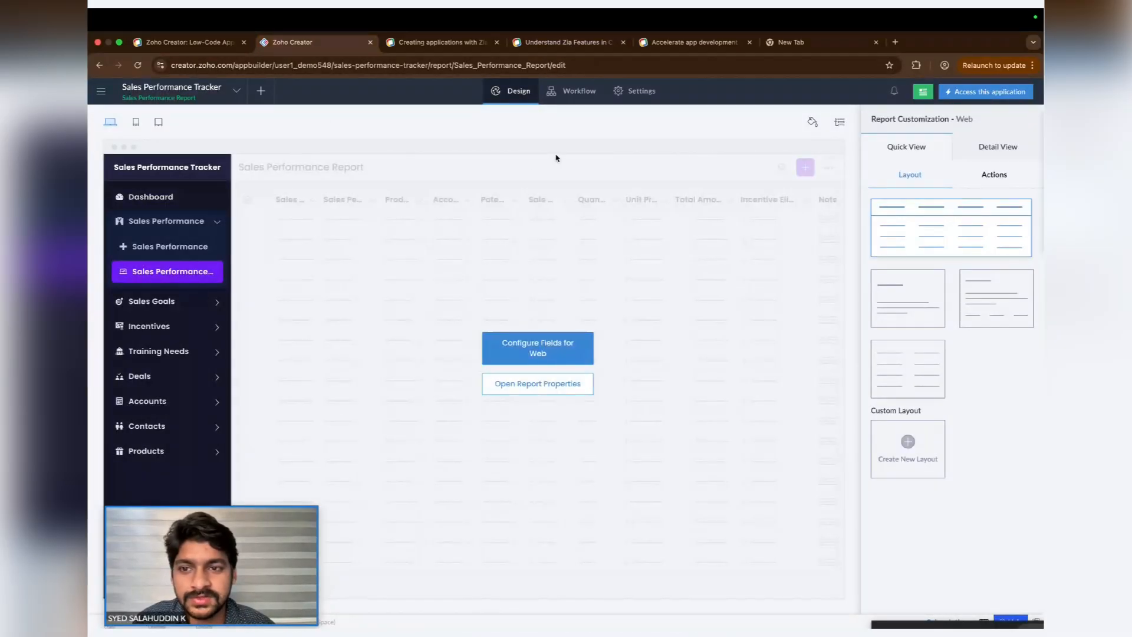
# - Start a new form using Zia, describe it as "create a form for storing sales persons personal details." and request field suggestions
pyautogui.click(262, 92)
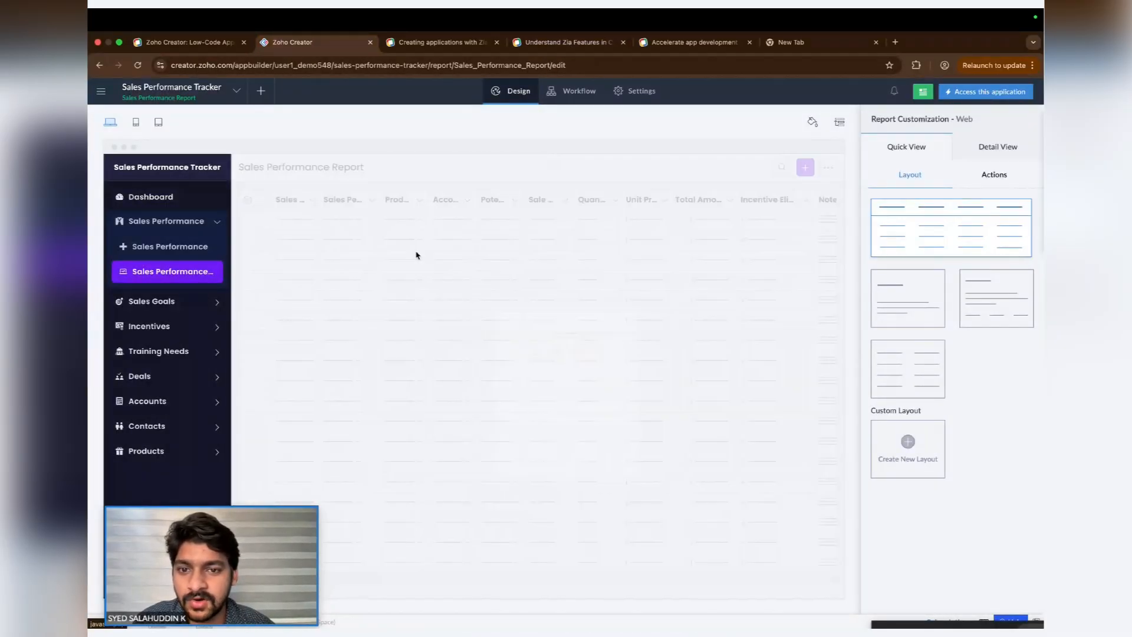
pyautogui.click(379, 383)
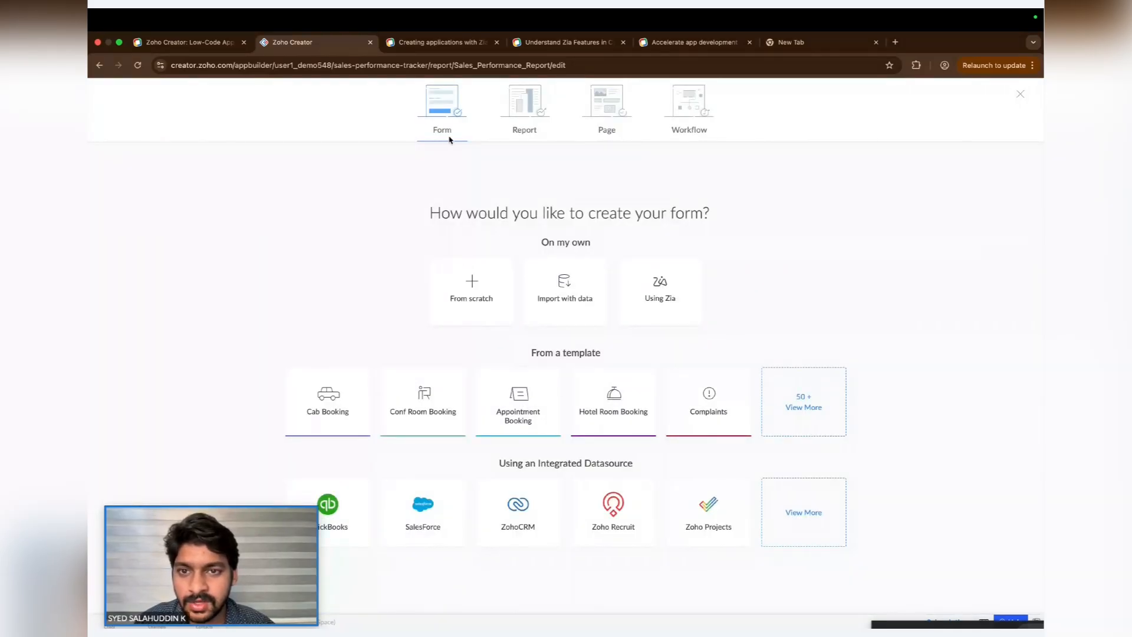
pyautogui.click(1019, 96)
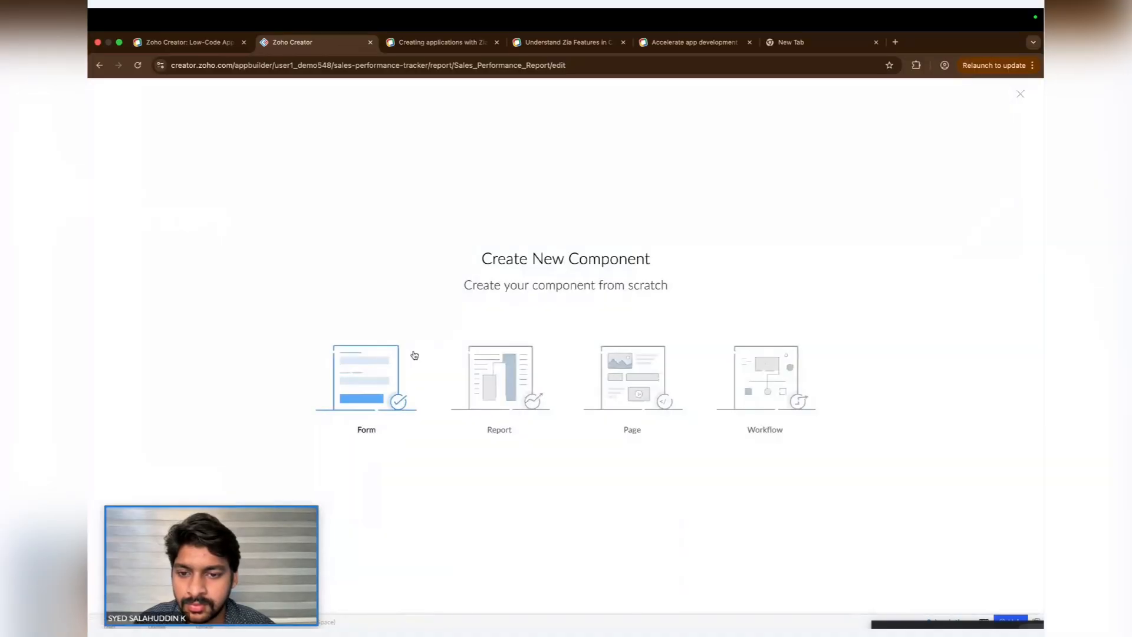
pyautogui.click(365, 383)
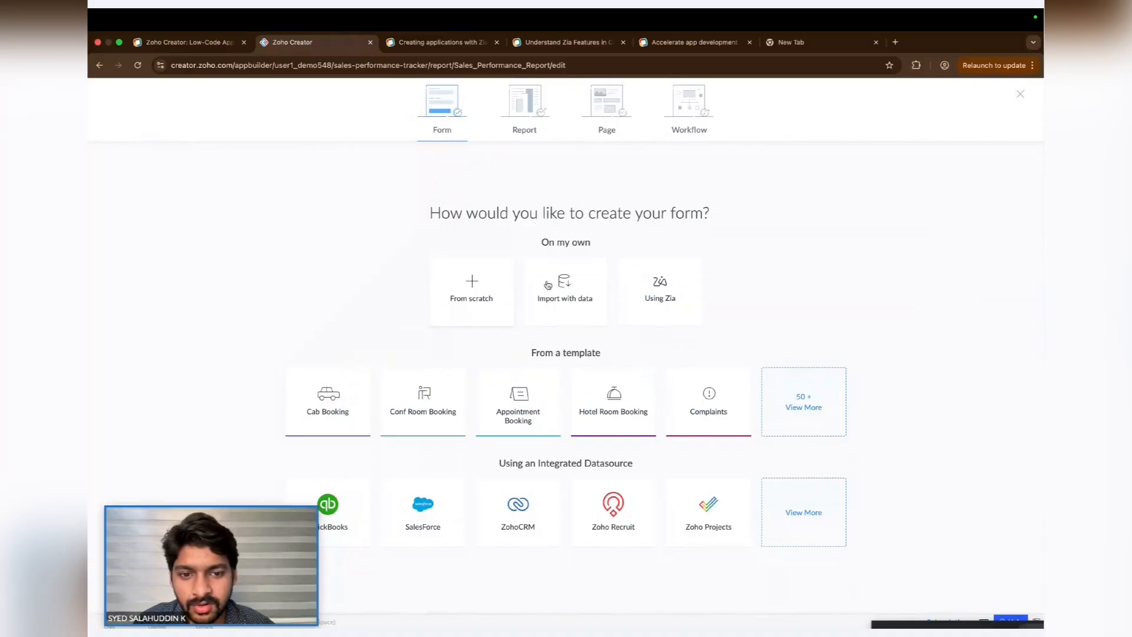
pyautogui.click(638, 281)
pyautogui.click(605, 335)
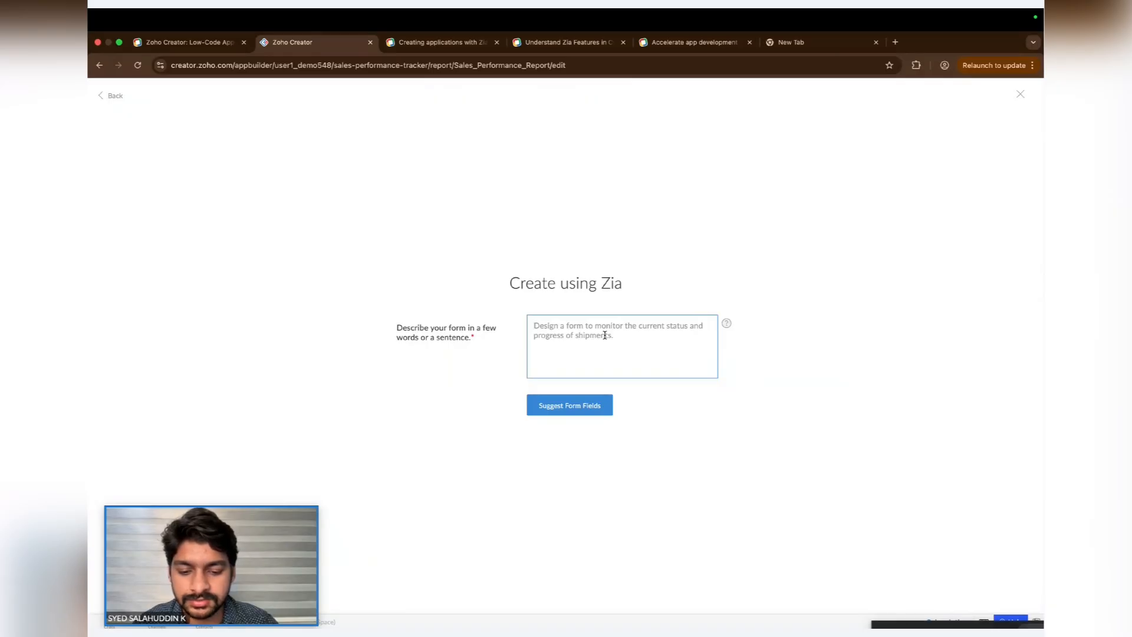
pyautogui.write('create a for')
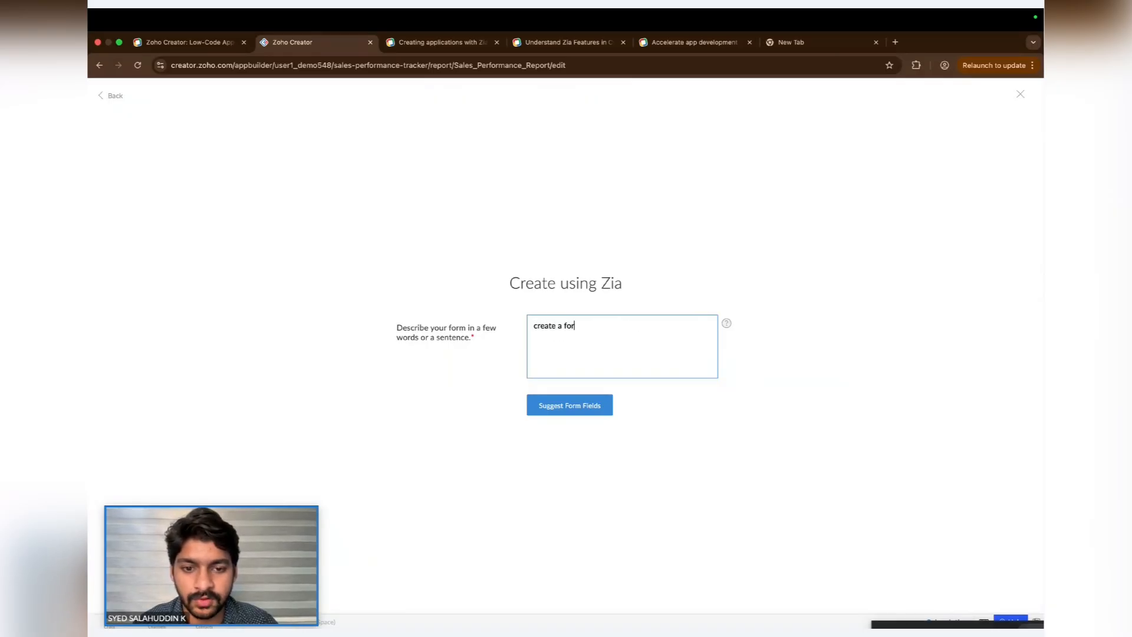
pyautogui.write('m for ')
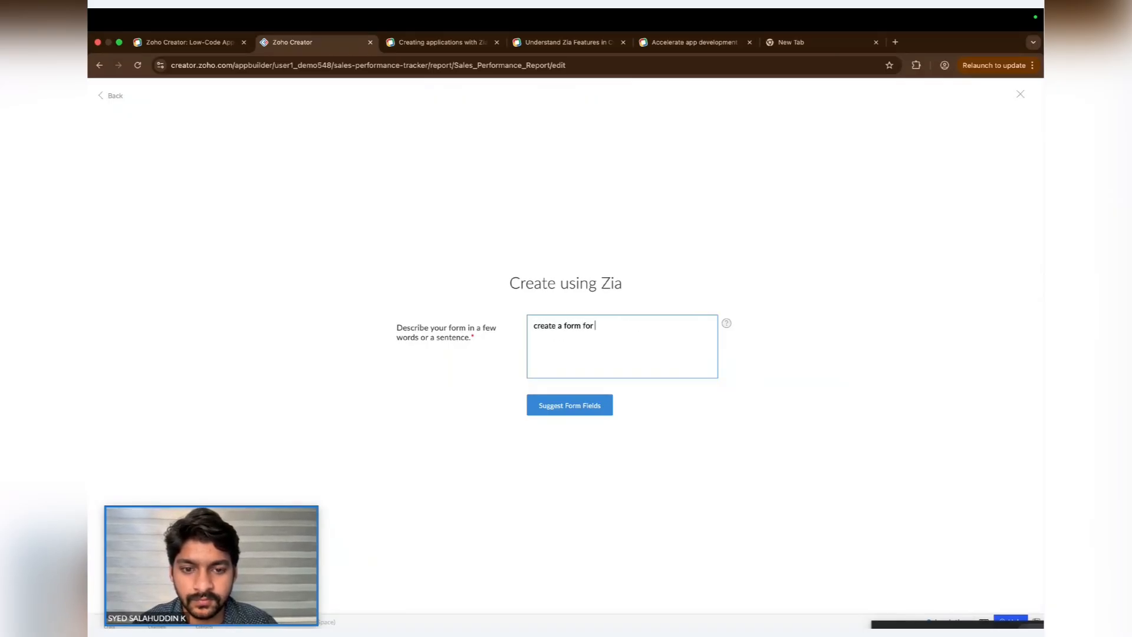
pyautogui.write('storing sales persons ')
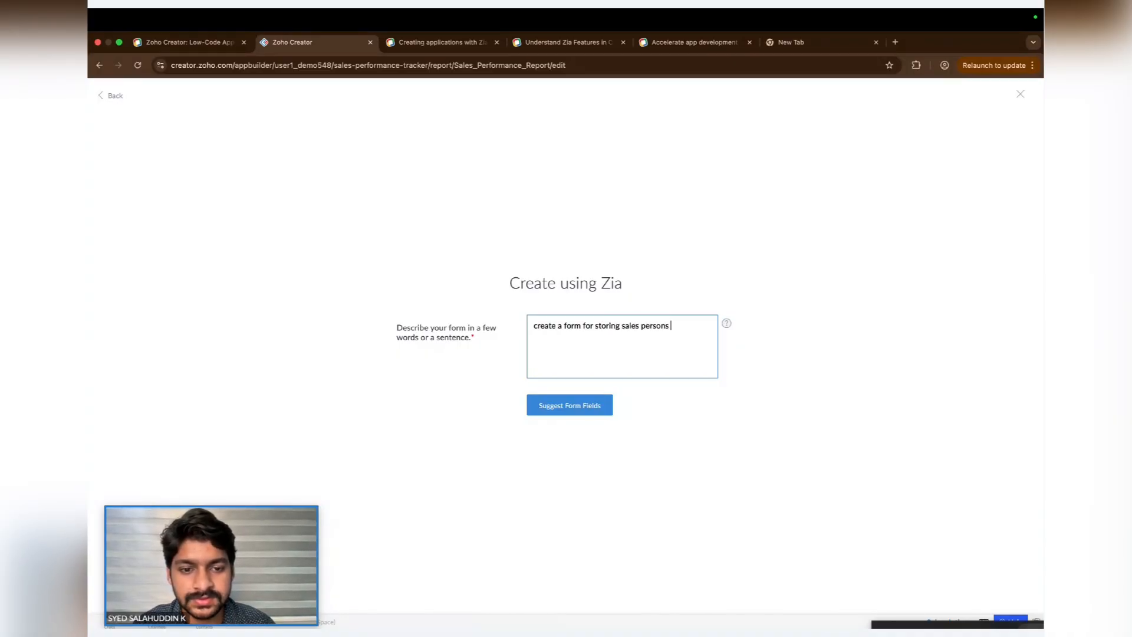
pyautogui.write('personal details.')
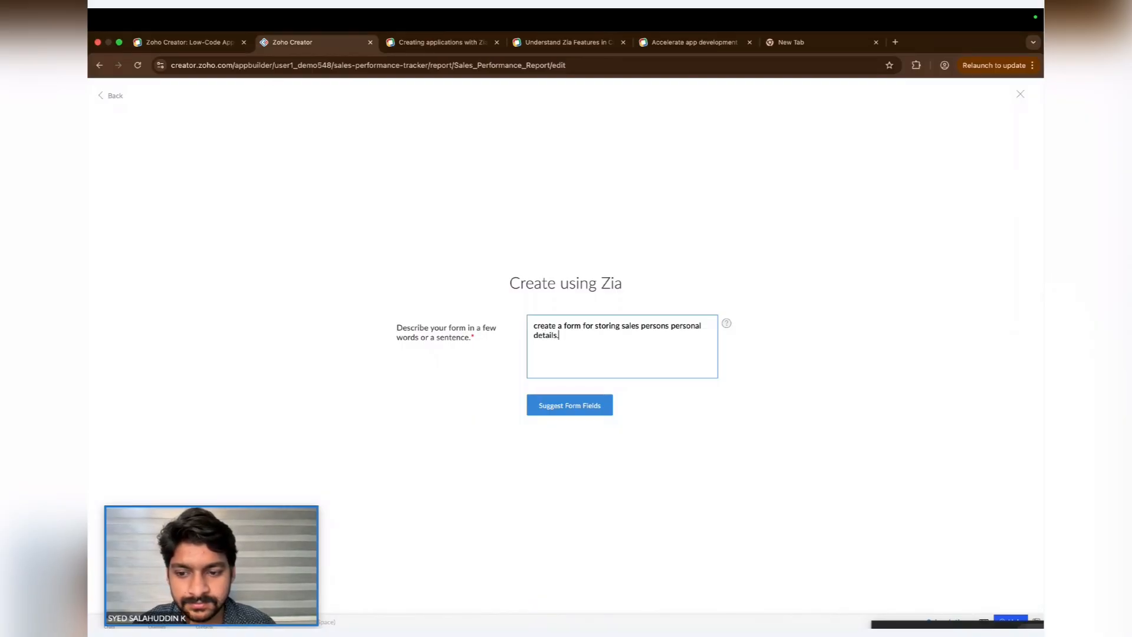
pyautogui.click(588, 406)
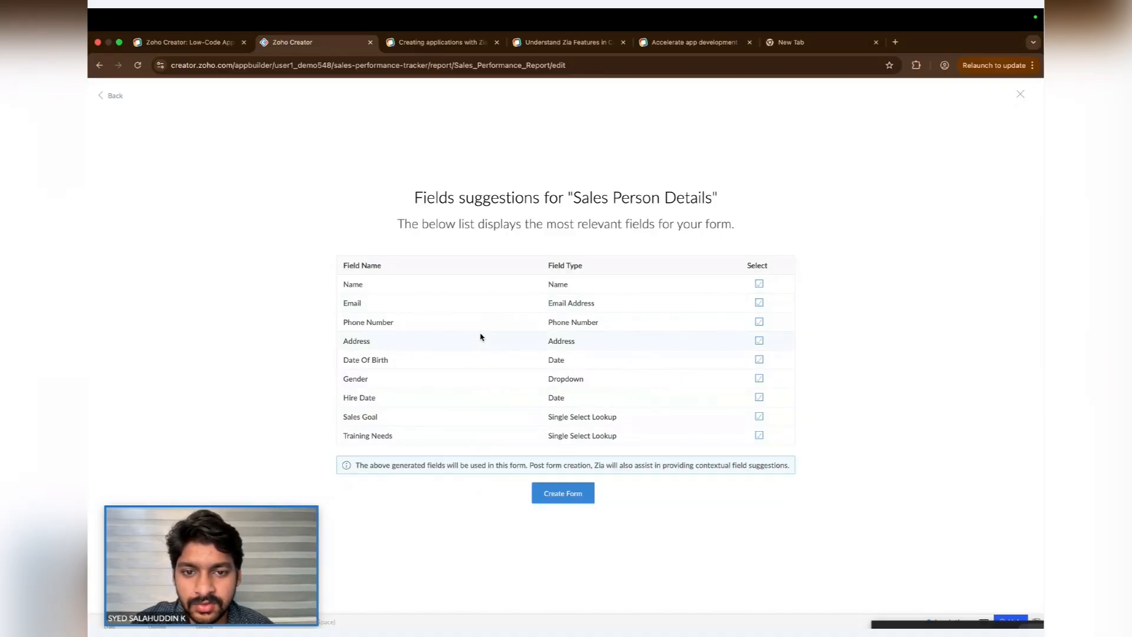
# - Create the Sales Person Details form with the suggested fields and add the WorkSchedule field from Zia's field suggestions
pyautogui.moveTo(573, 200); pyautogui.dragTo(711, 205)
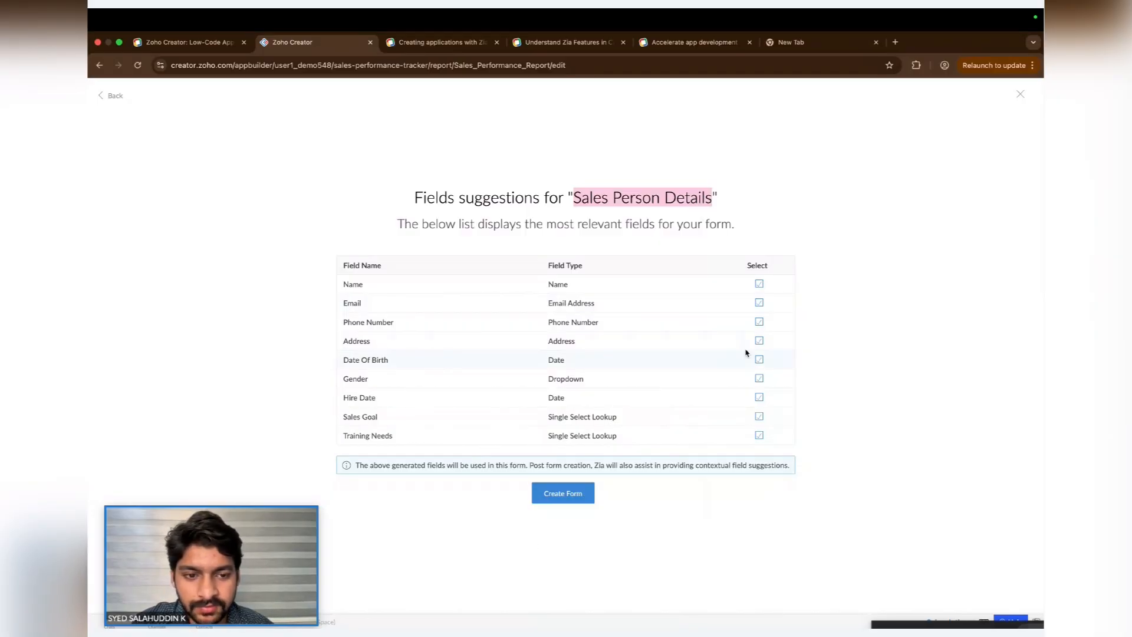
pyautogui.click(567, 499)
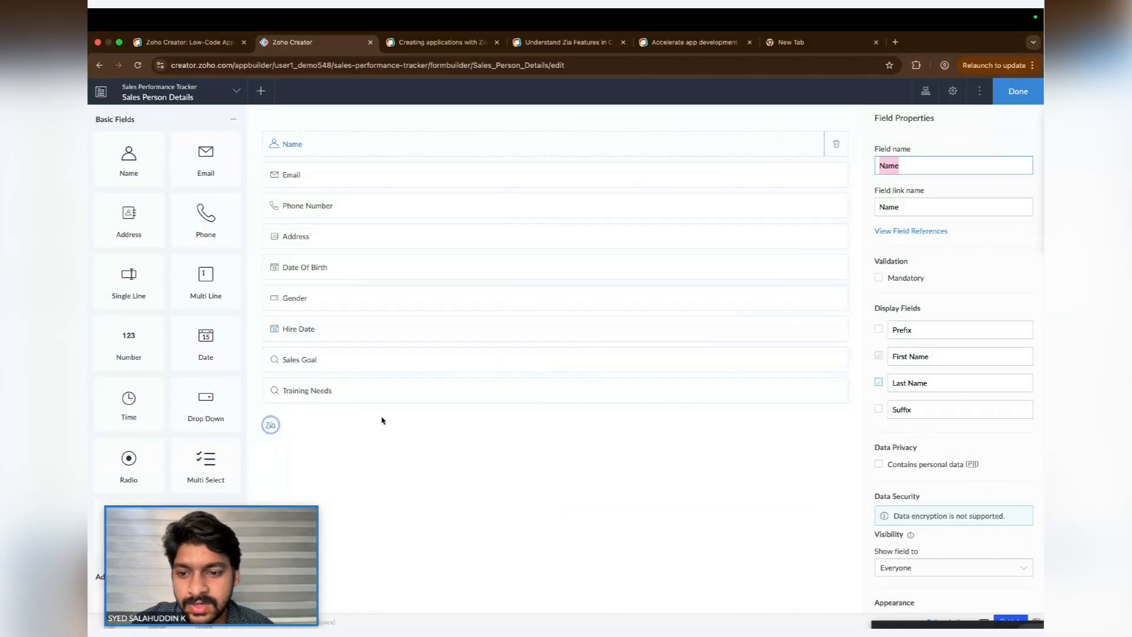
pyautogui.click(270, 427)
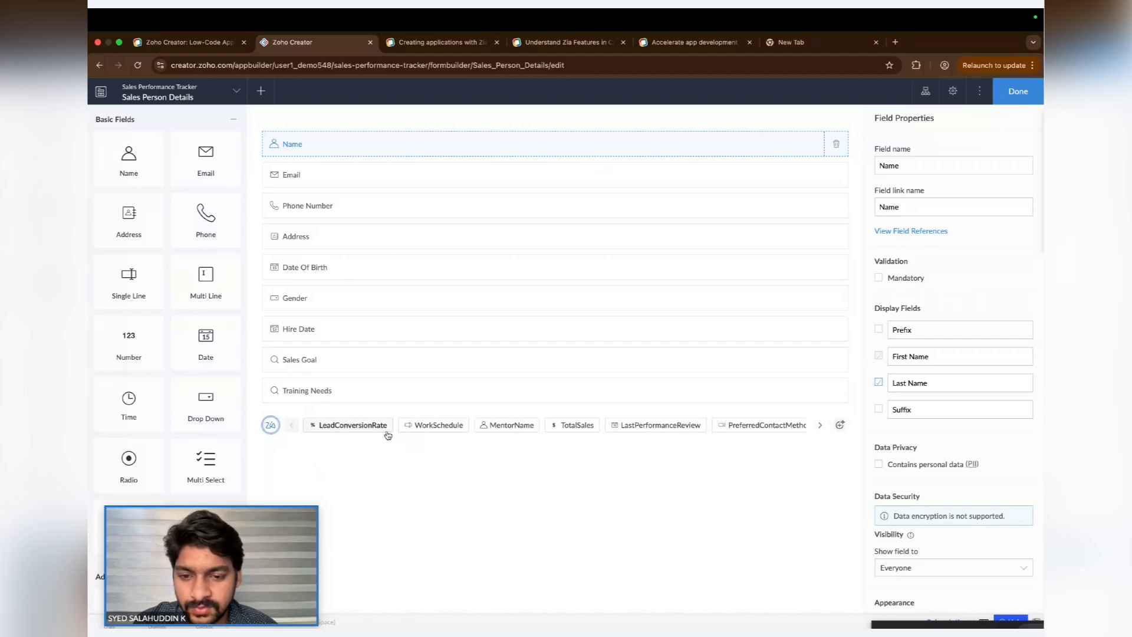
pyautogui.click(439, 425)
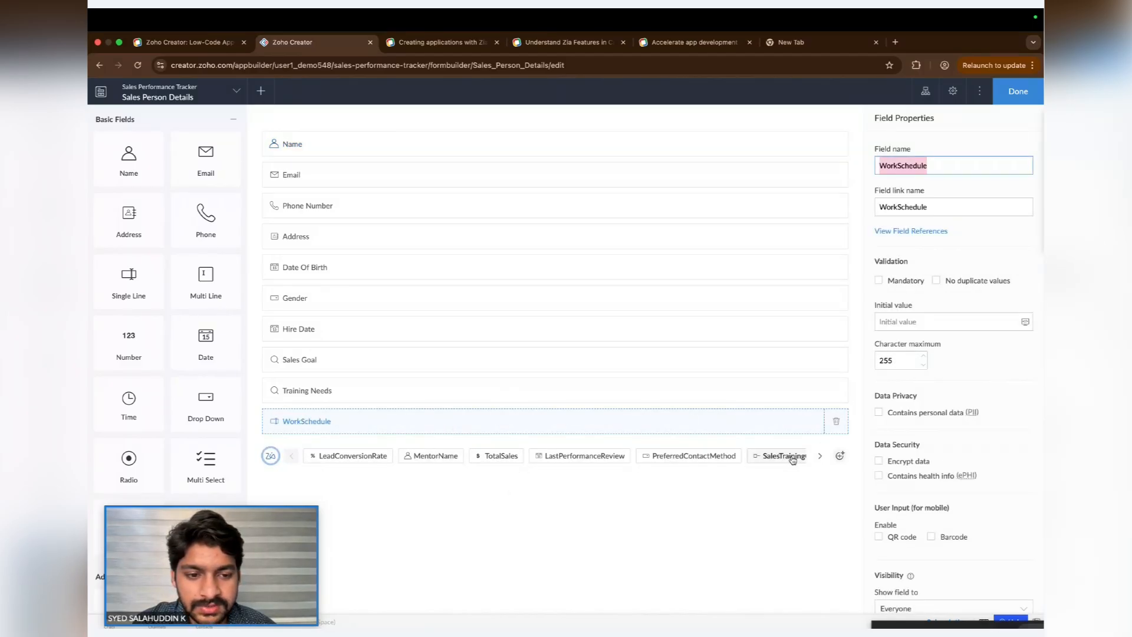
# - Add the SalesTrainingCompleted, SalesTerritory, TeamName and LinkedInProfileURL fields from Zia's suggestions and finish editing the form
pyautogui.click(819, 456)
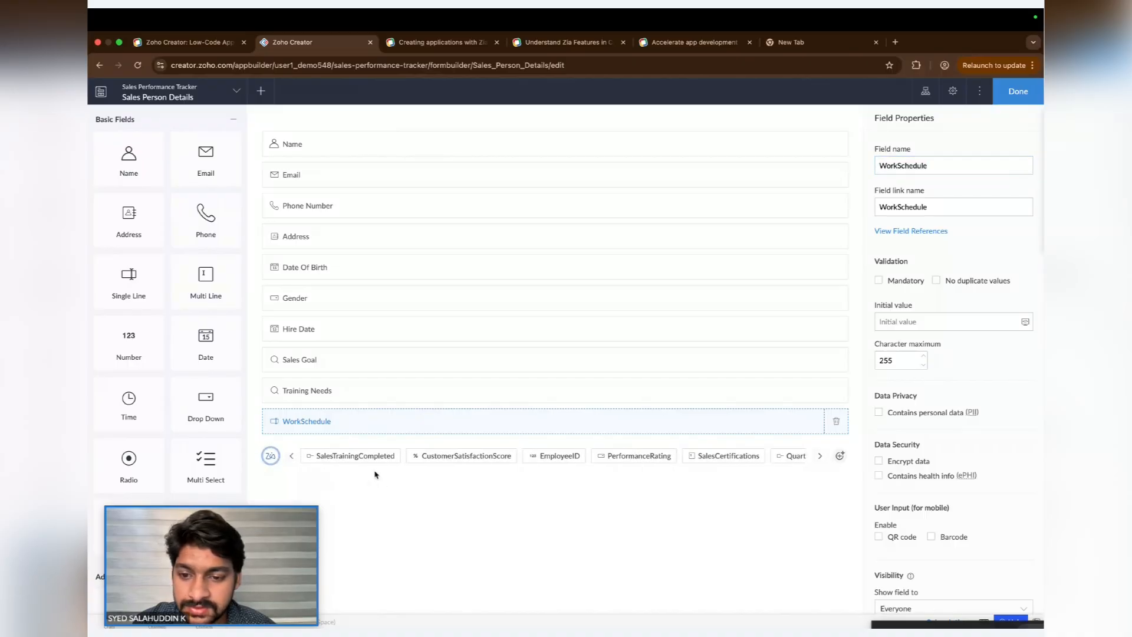
pyautogui.click(384, 458)
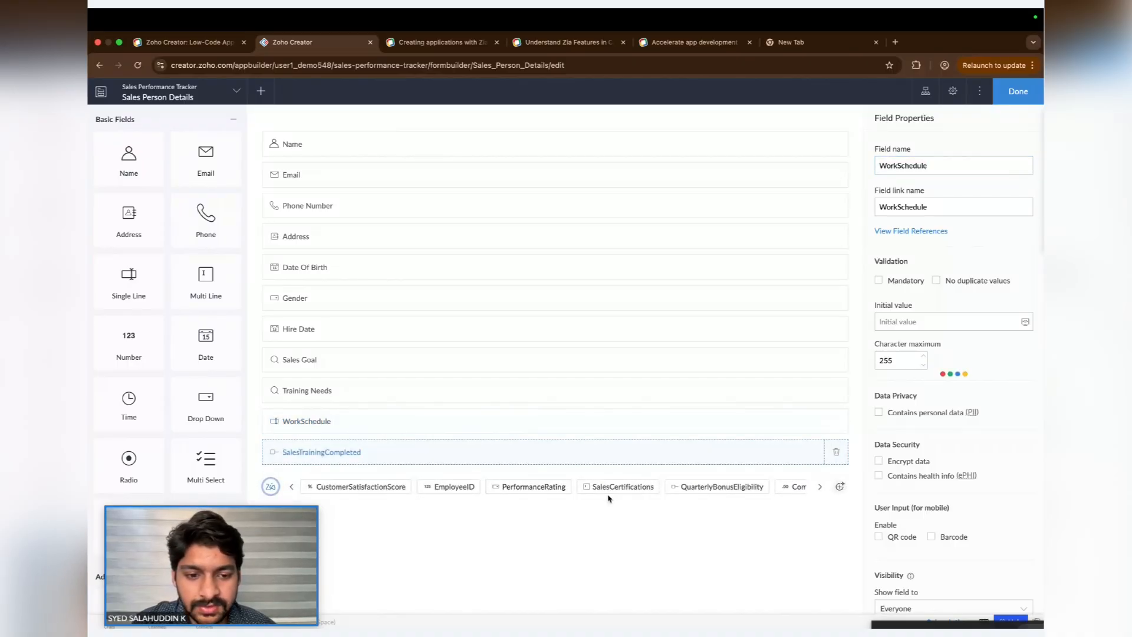
pyautogui.click(820, 486)
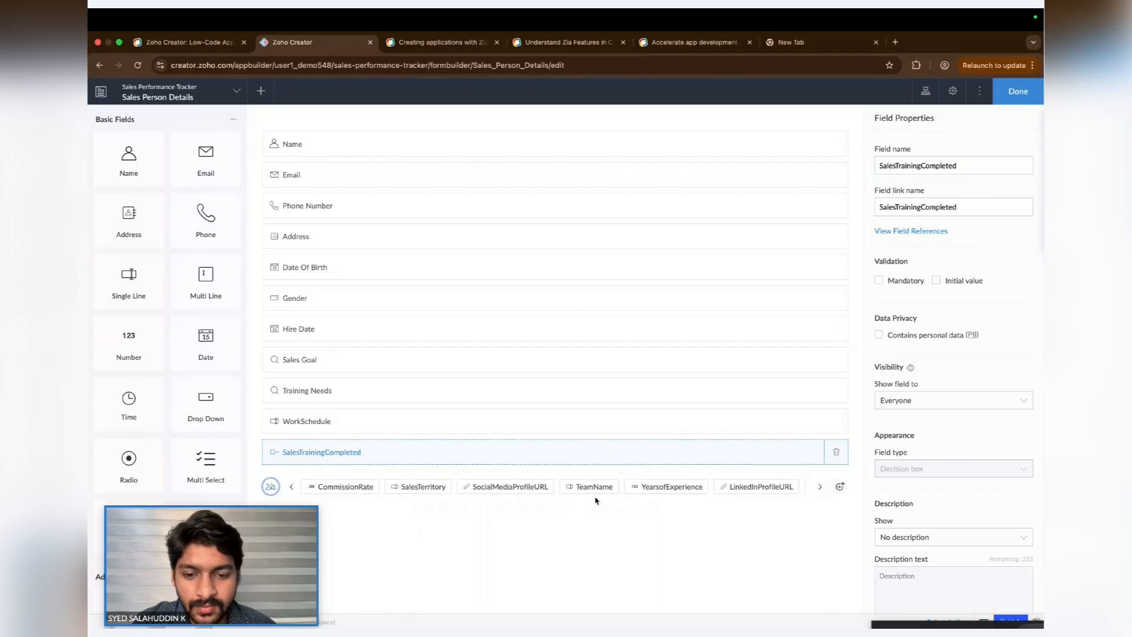
pyautogui.click(440, 489)
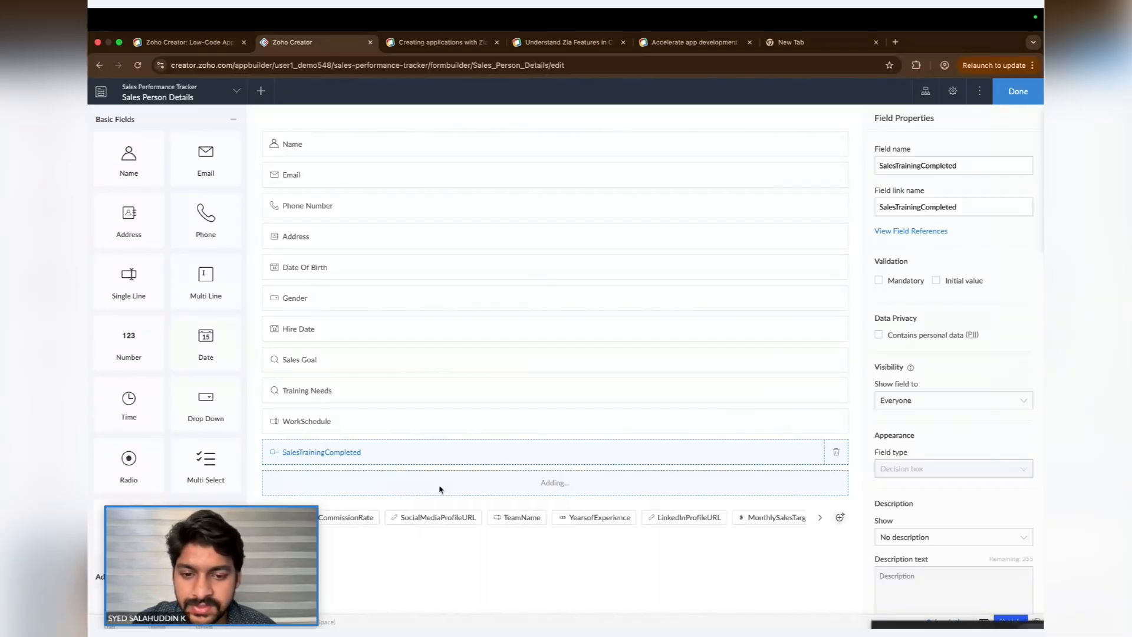
pyautogui.click(518, 521)
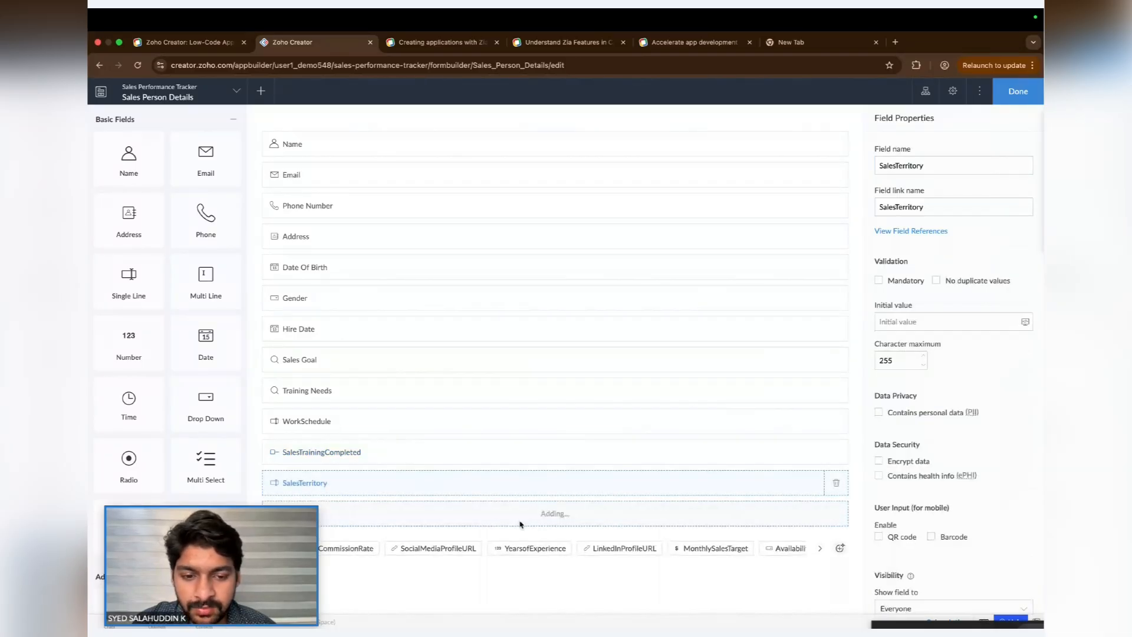
pyautogui.click(621, 548)
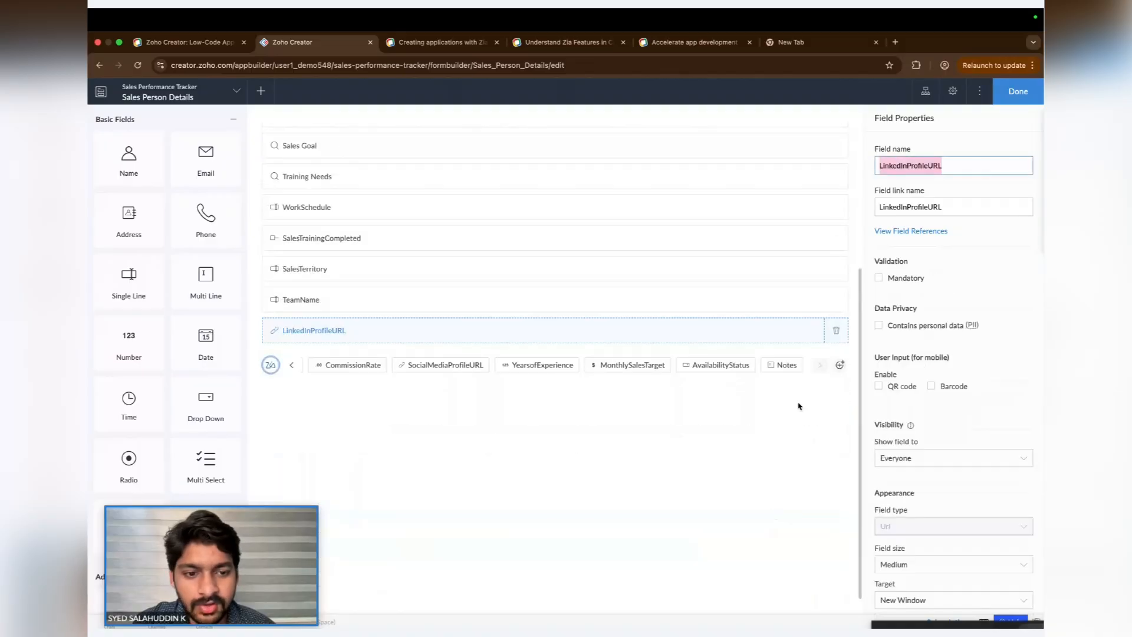
pyautogui.click(1018, 92)
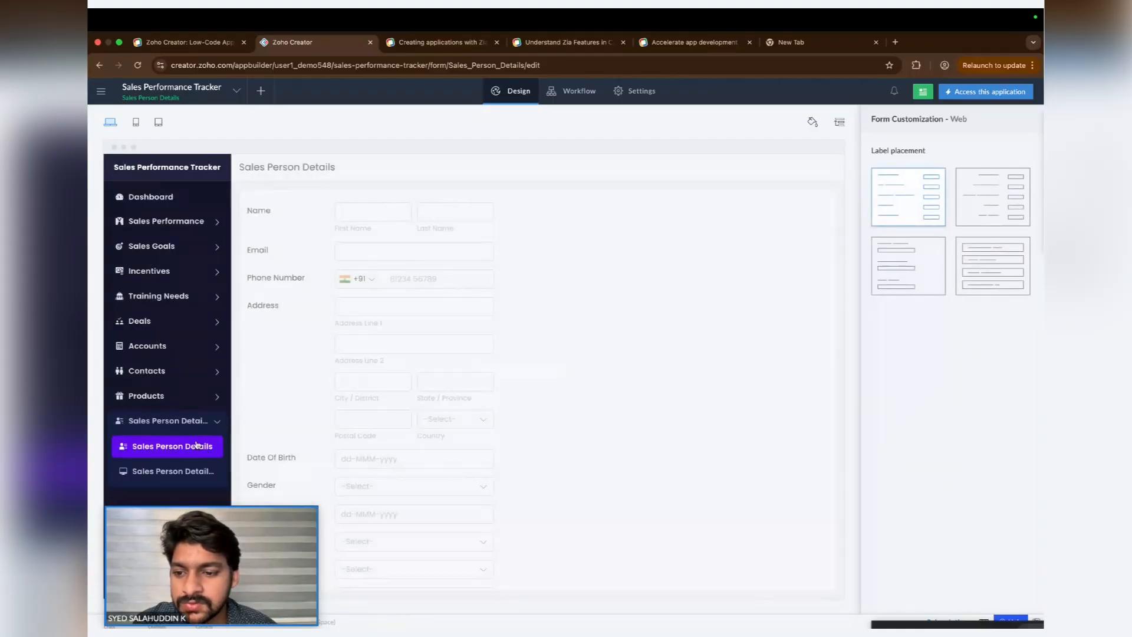
# - Preview the Sales Person Details report and form in the application layout
pyautogui.click(170, 469)
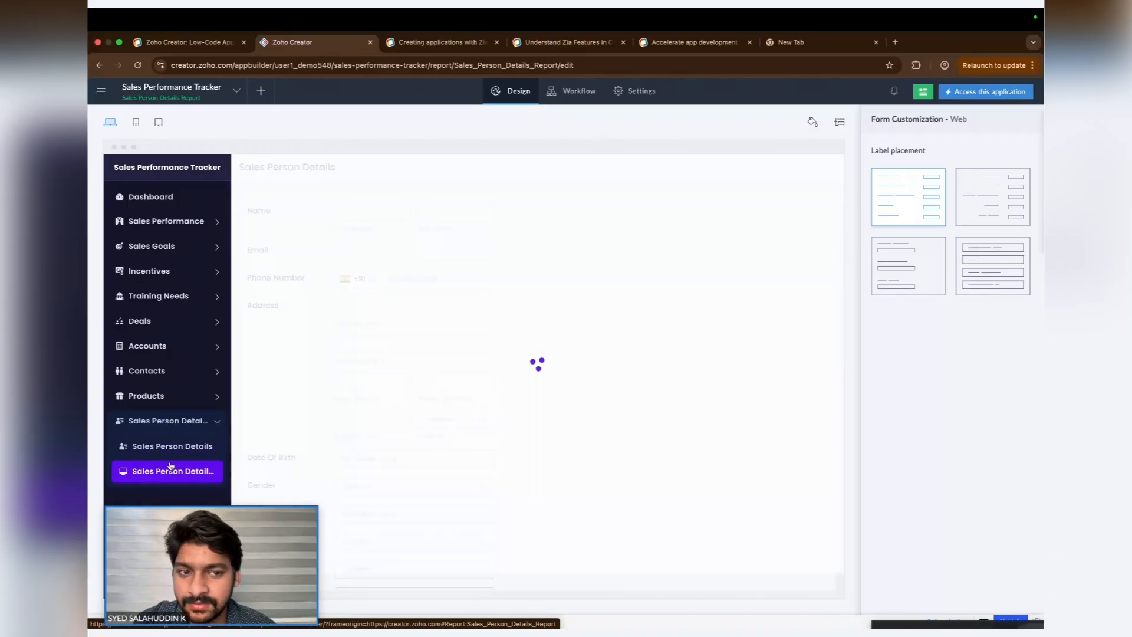
pyautogui.click(192, 447)
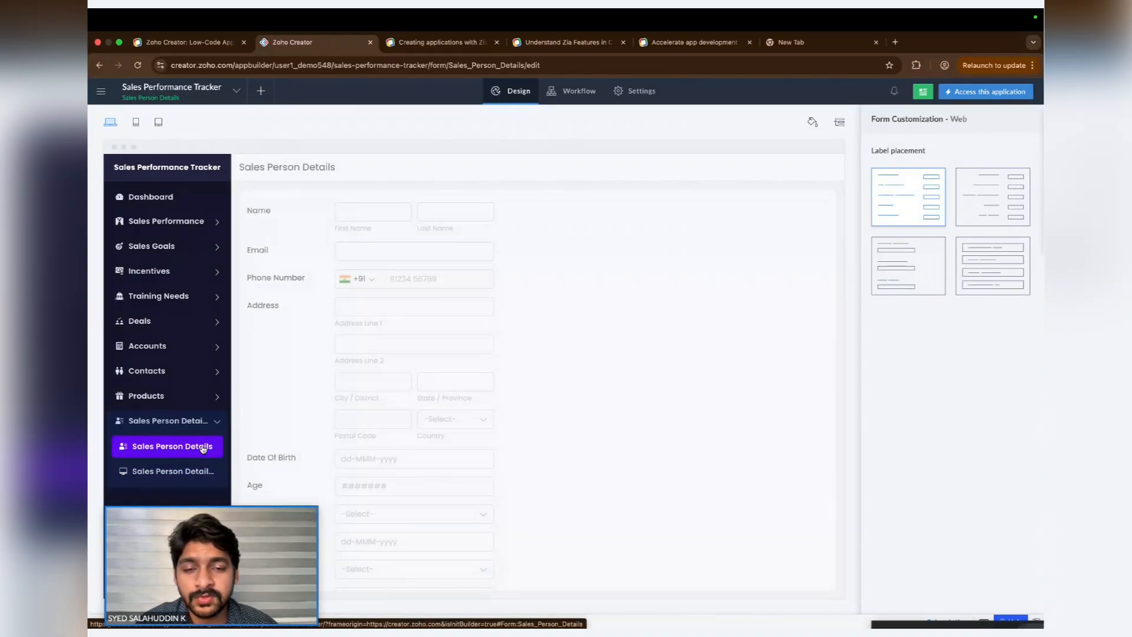
# - Create a form workflow for Sales Person Details that runs on record creation when the user inputs Date Of Birth
pyautogui.click(578, 94)
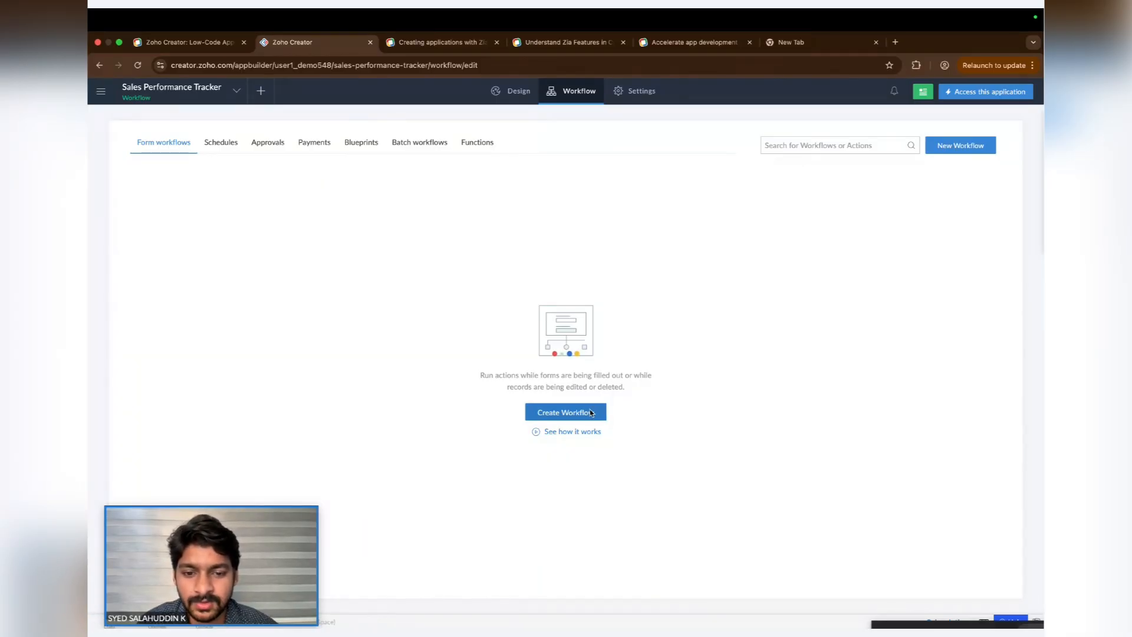
pyautogui.click(591, 412)
pyautogui.click(670, 289)
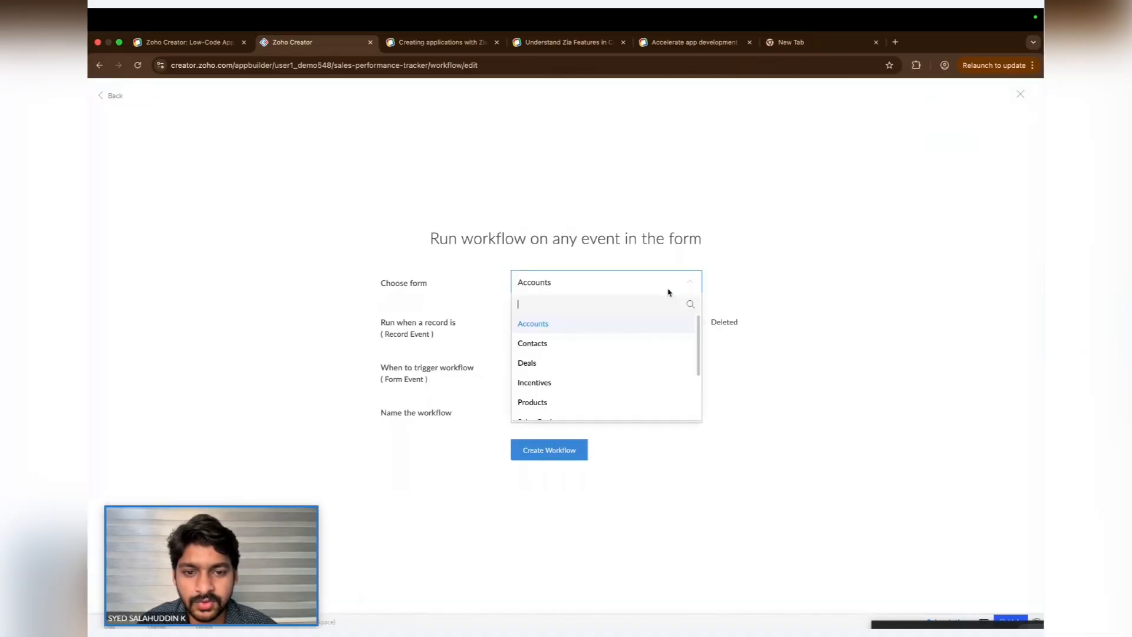
pyautogui.scroll(-3, 591, 404)
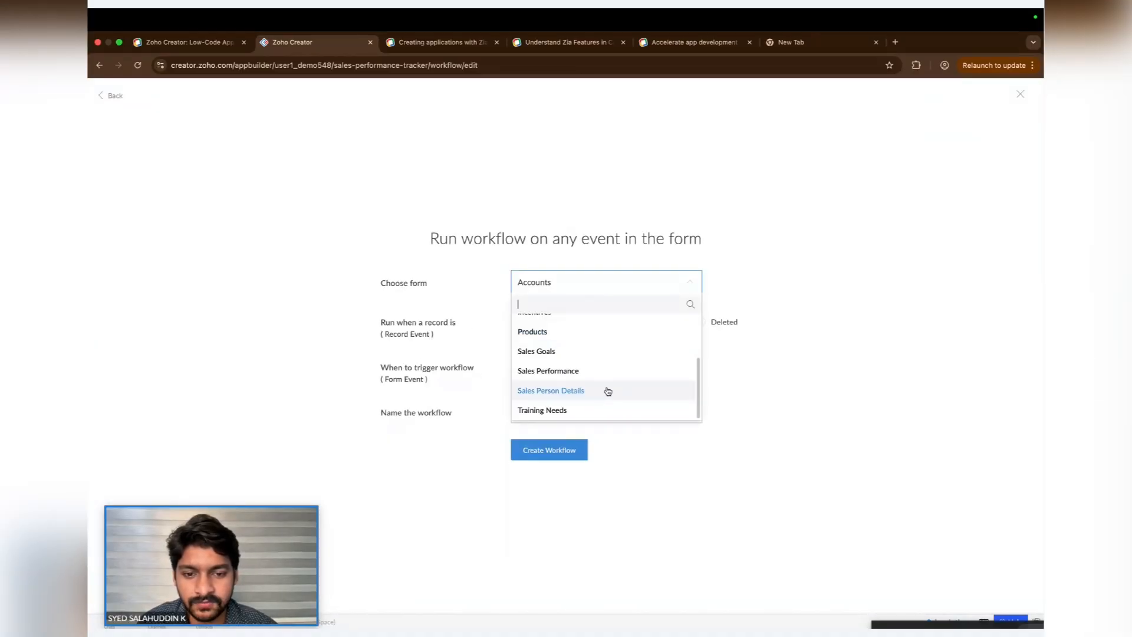
pyautogui.click(608, 391)
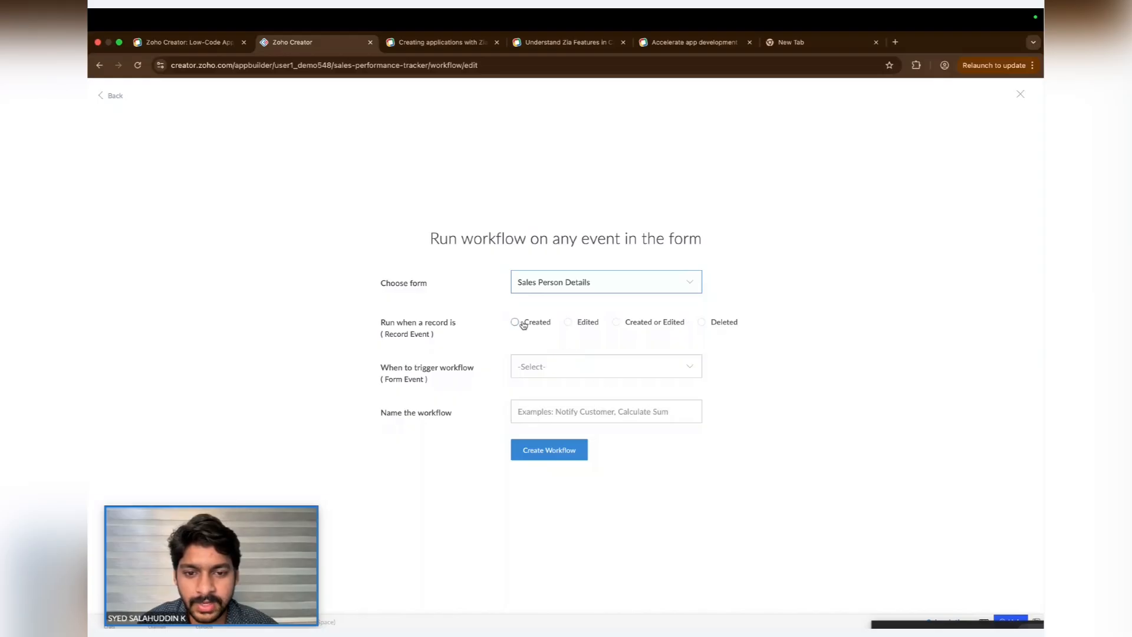
pyautogui.click(548, 323)
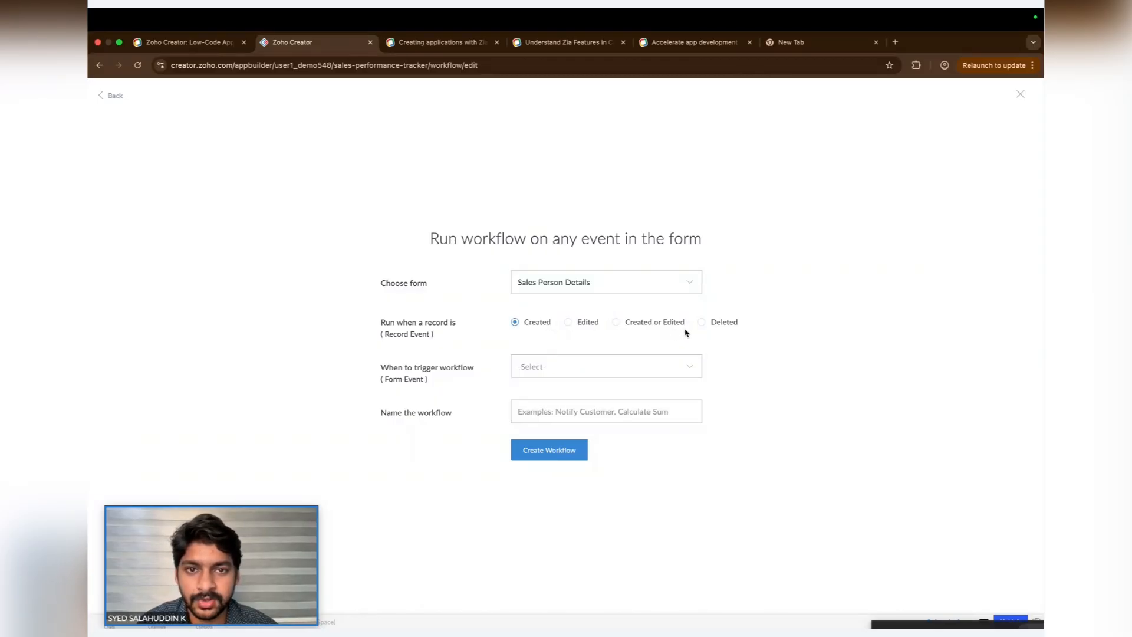
pyautogui.click(576, 369)
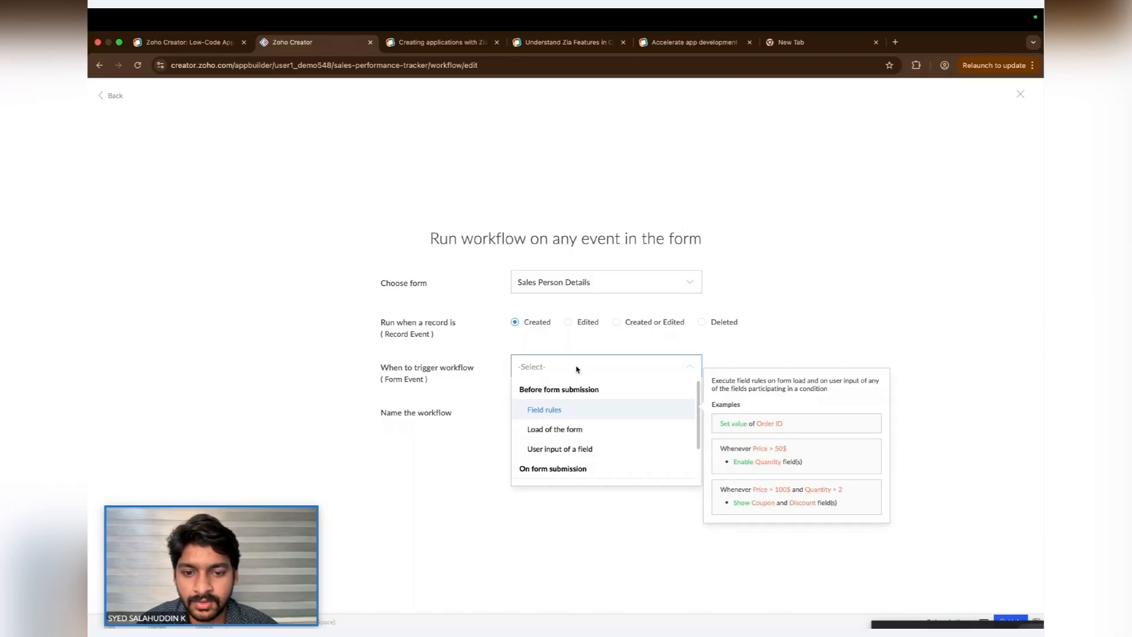
pyautogui.click(563, 451)
pyautogui.click(623, 392)
pyautogui.scroll(-1, 579, 471)
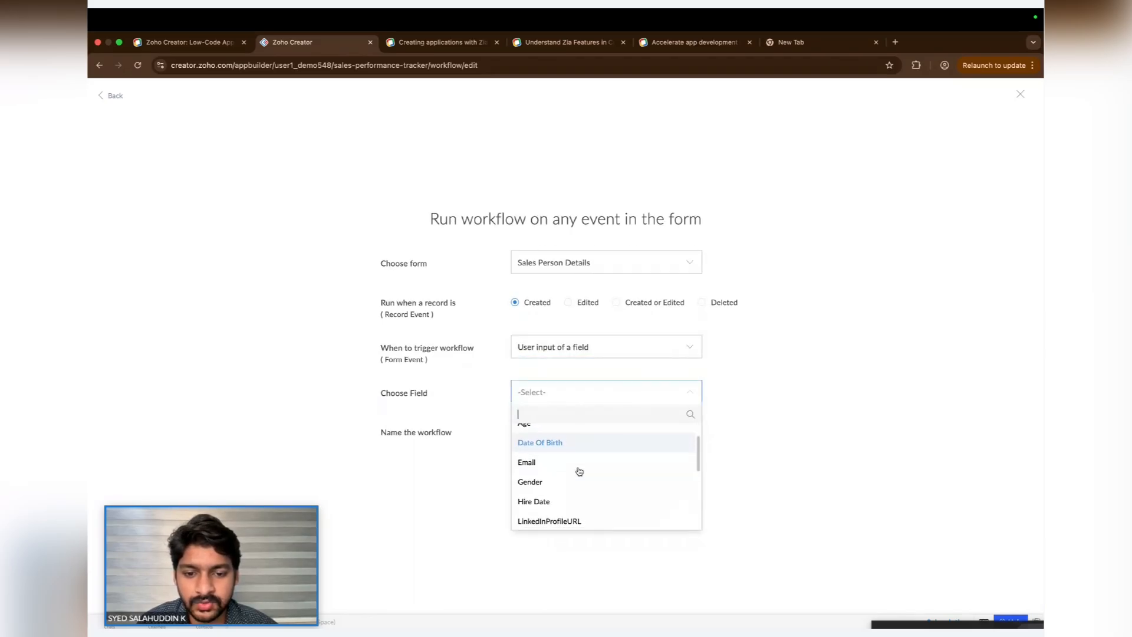
pyautogui.scroll(1, 579, 471)
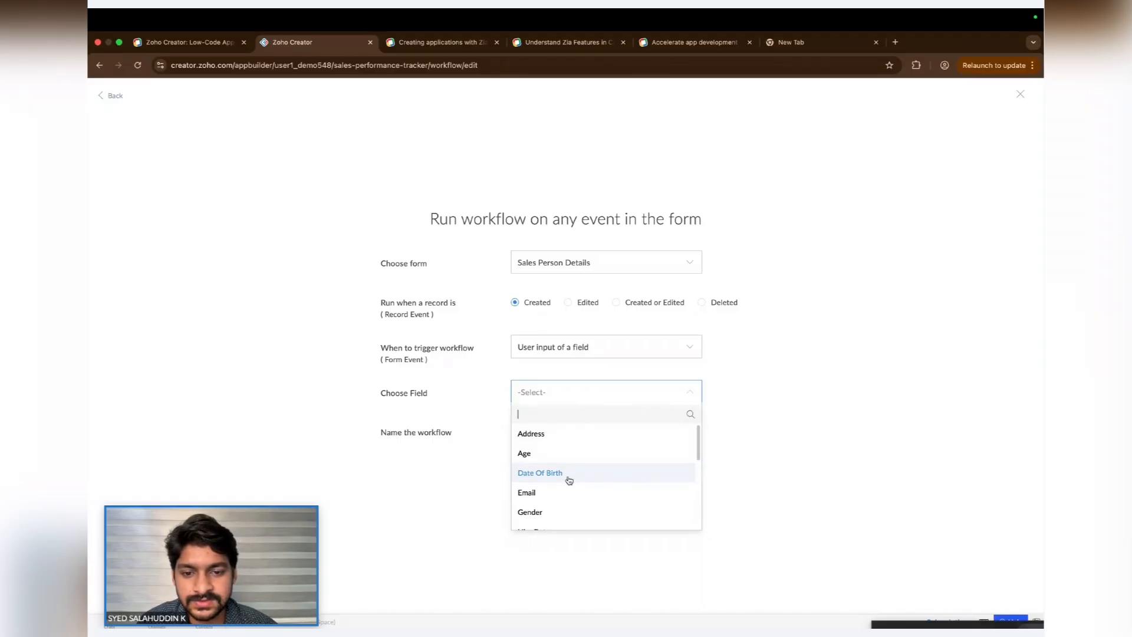
pyautogui.click(583, 474)
# - Name the workflow "Auto Calcualte Age" and create it
pyautogui.click(631, 433)
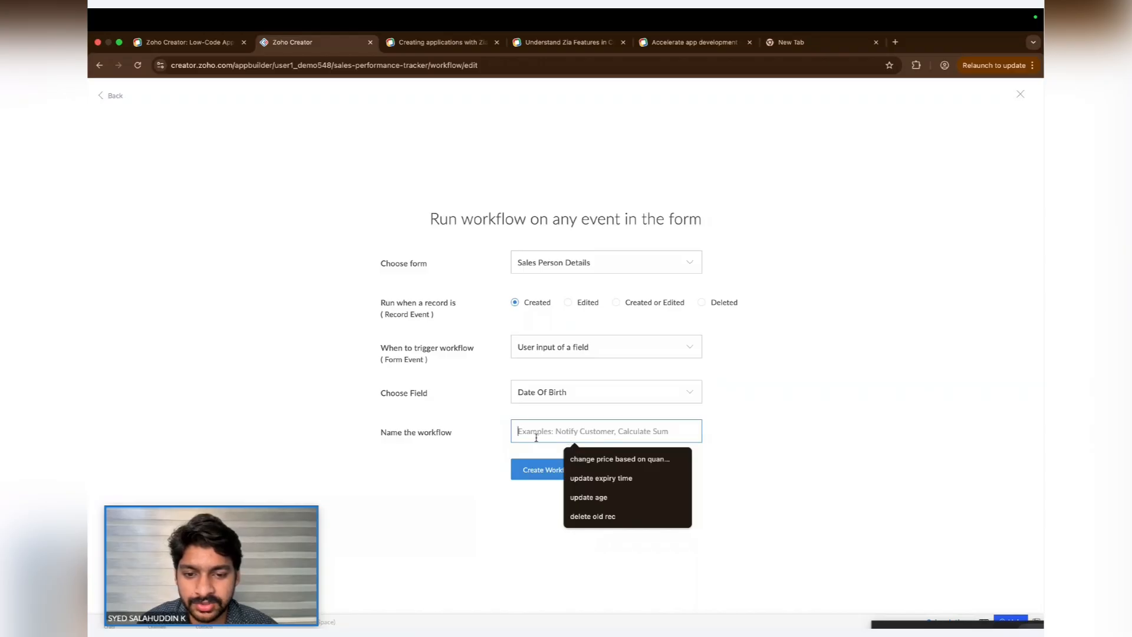
pyautogui.write('Au')
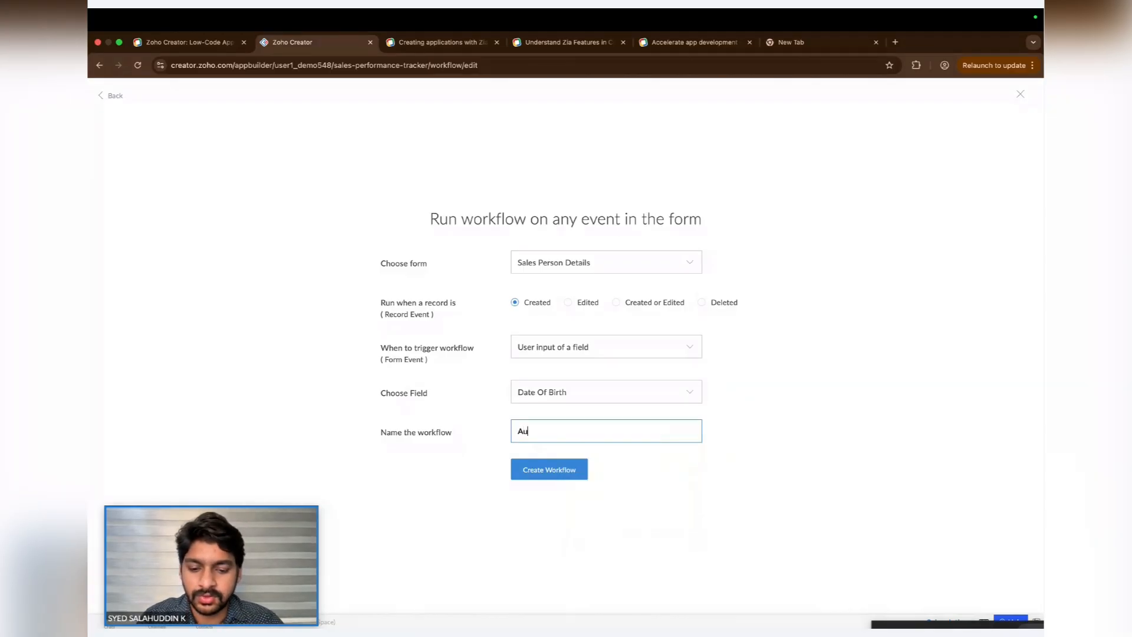
pyautogui.write('to Calcual')
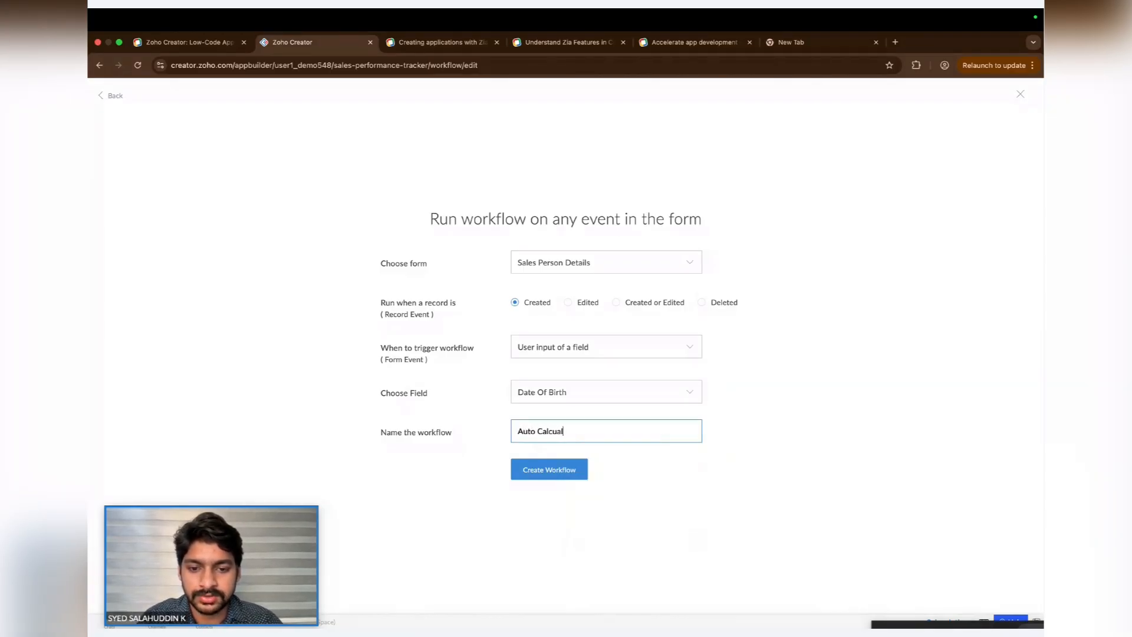
pyautogui.write('te Age')
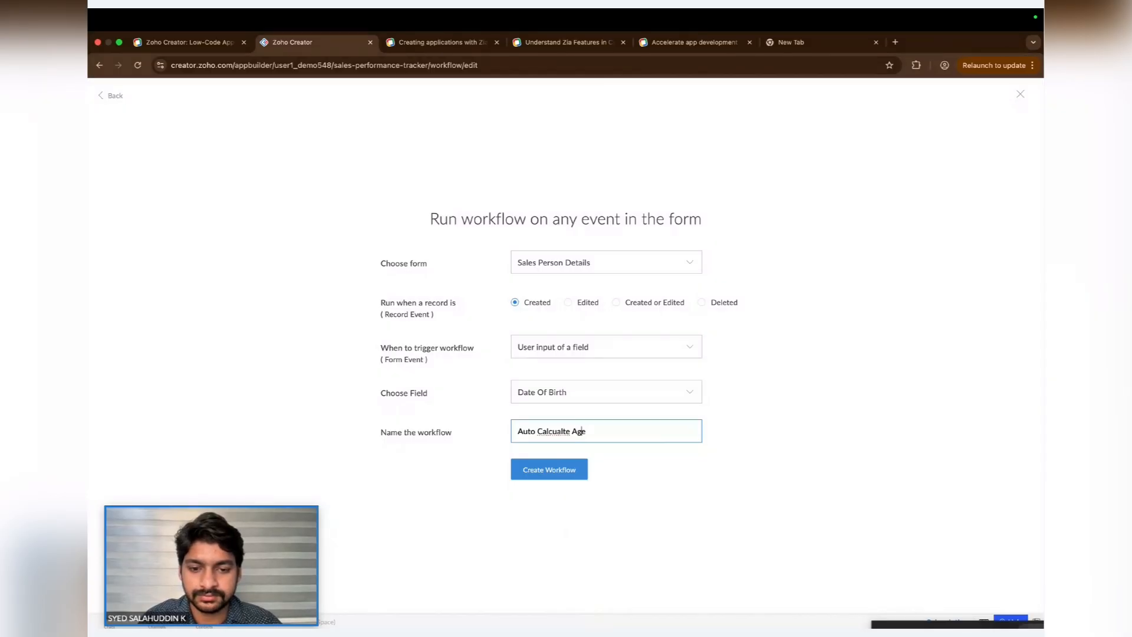
pyautogui.click(563, 476)
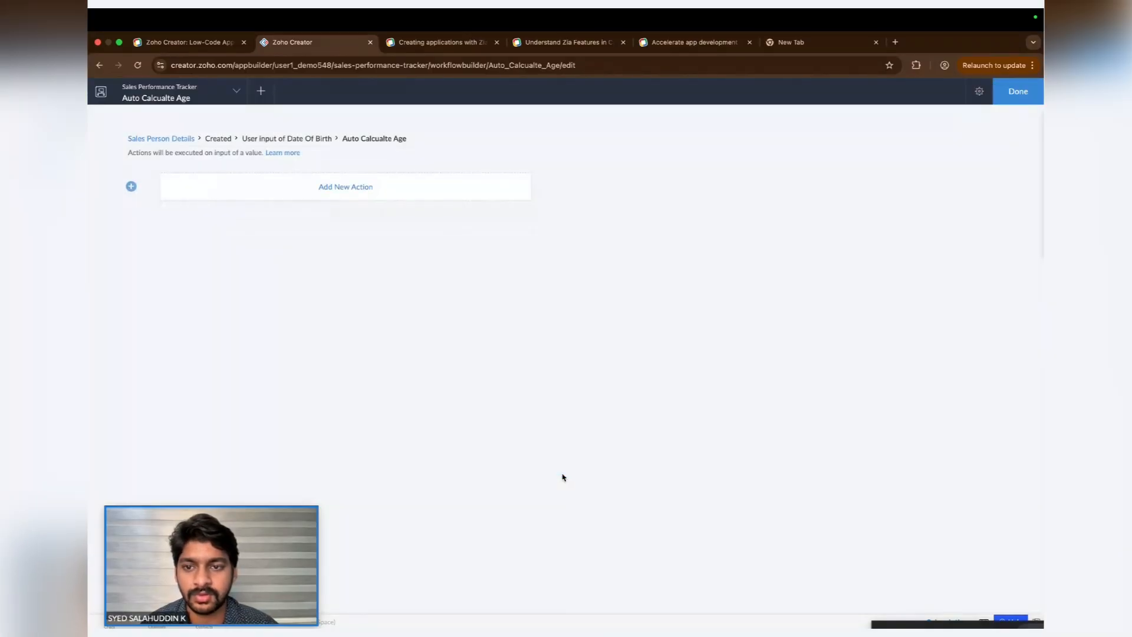
# - Add a Deluge script action and ask Zia Assistant to "calcualte the age of the sales person depends on the date of birth"
pyautogui.click(390, 194)
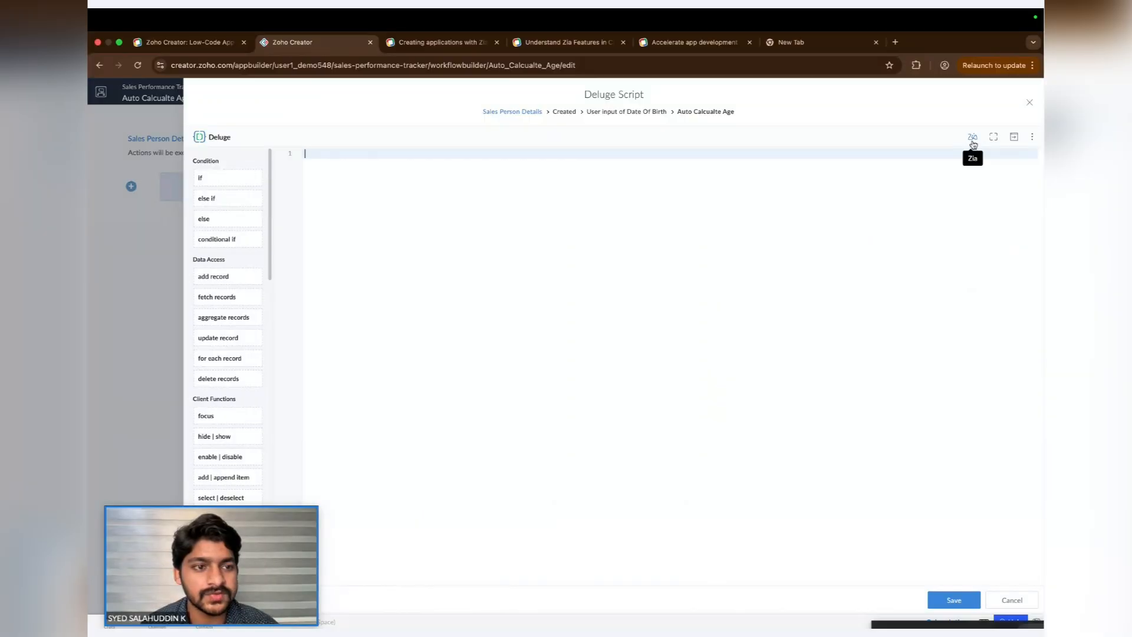
pyautogui.click(972, 140)
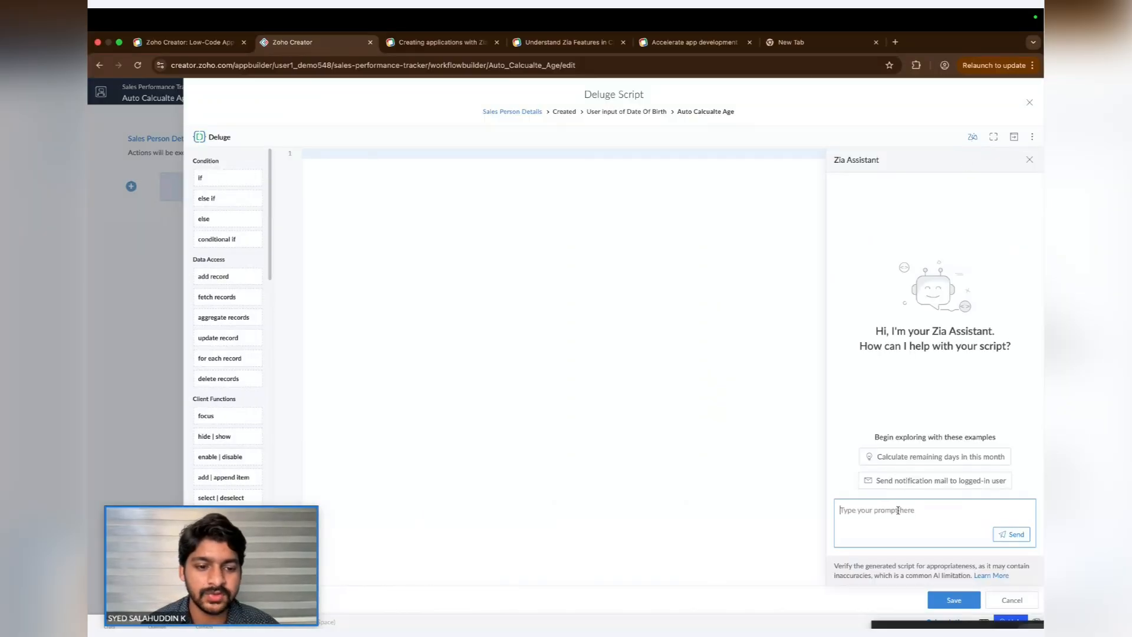
pyautogui.write('calclua')
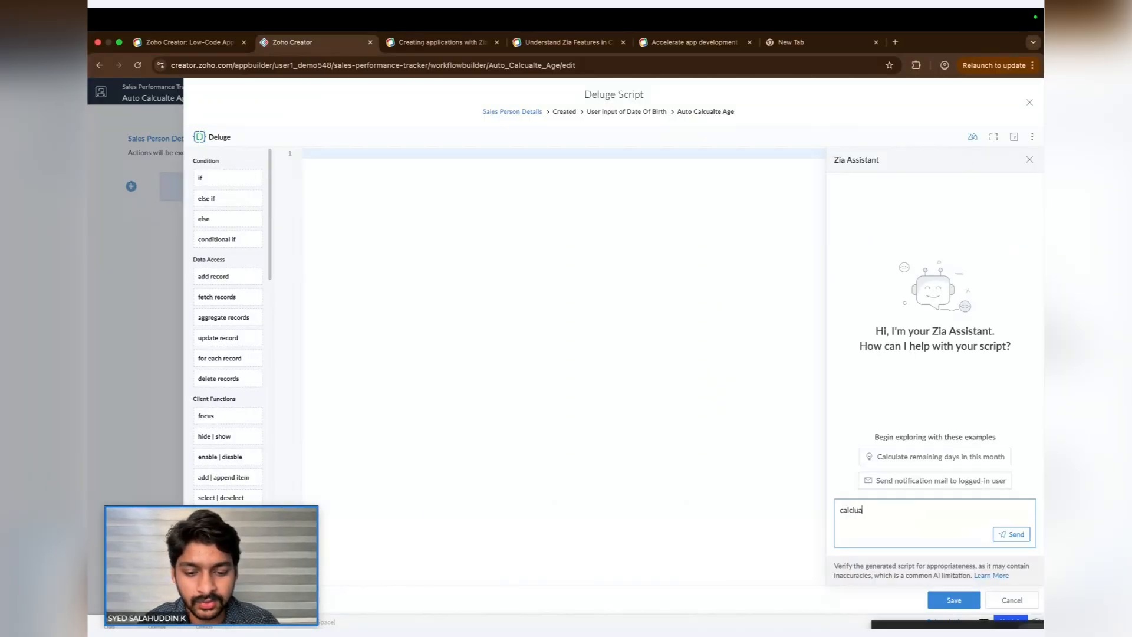
pyautogui.write('lte the ag')
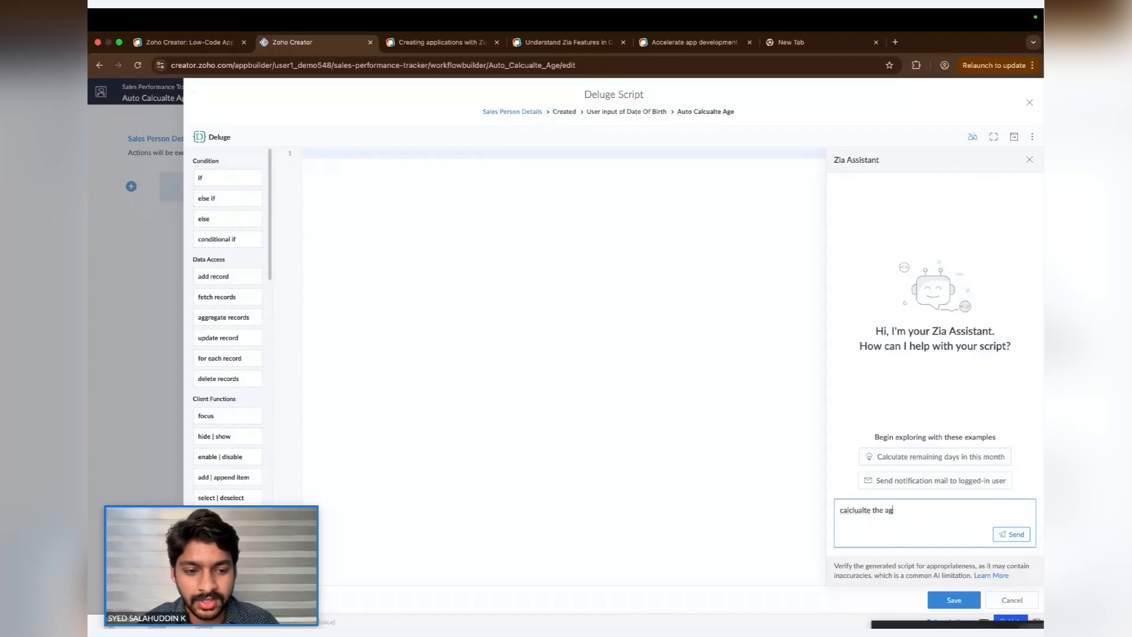
pyautogui.write('e of')
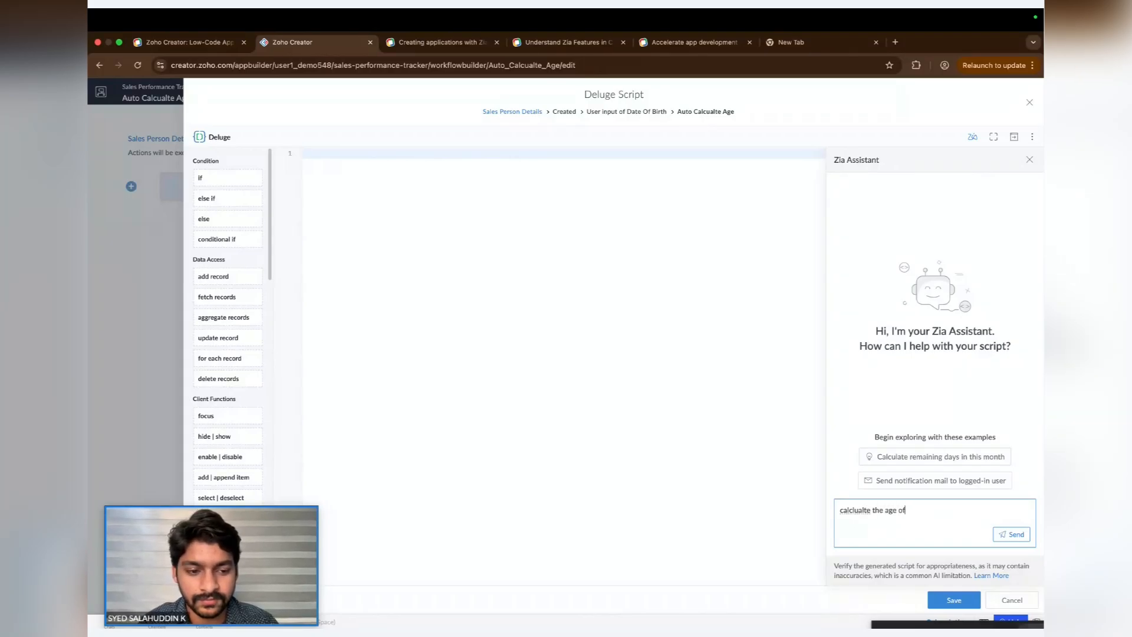
pyautogui.write(' the sales perso')
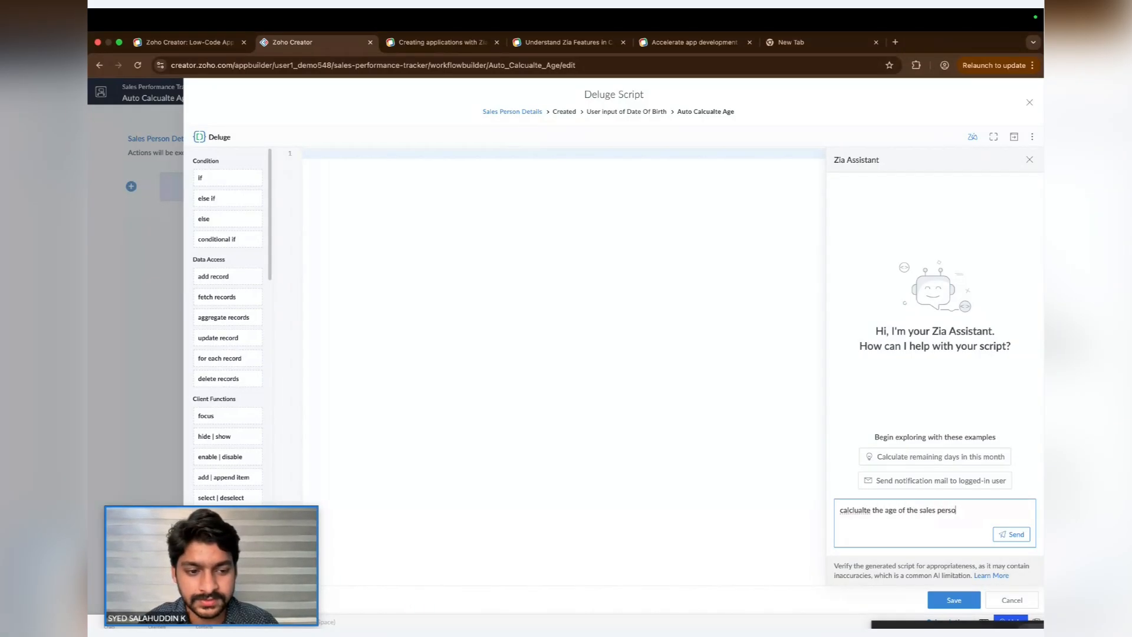
pyautogui.write('n depends on')
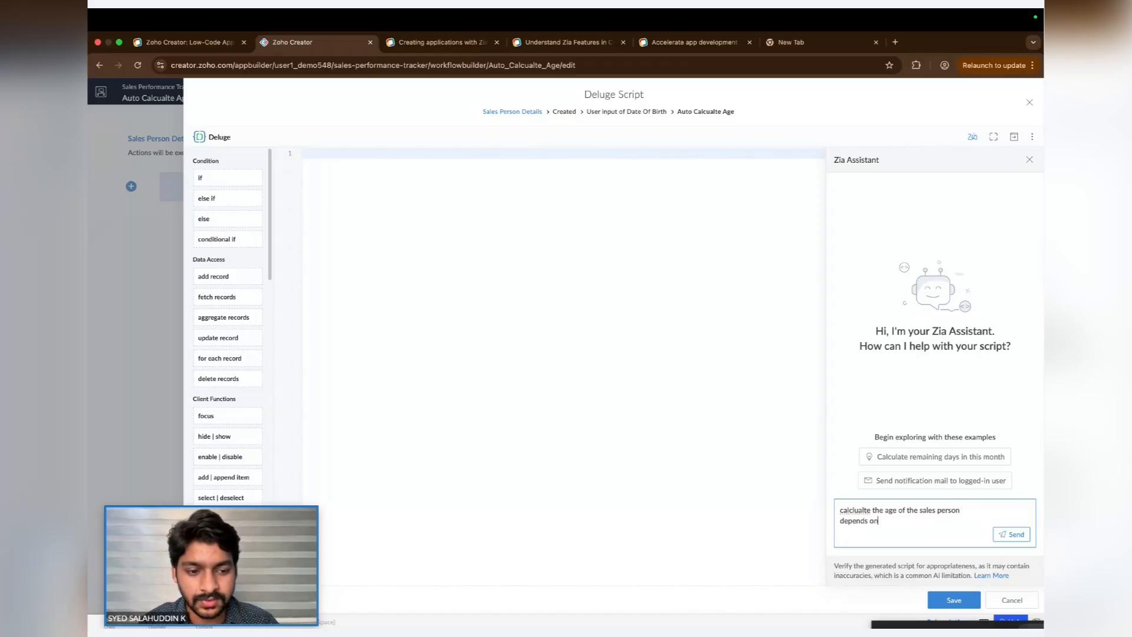
pyautogui.write(' the date of birth')
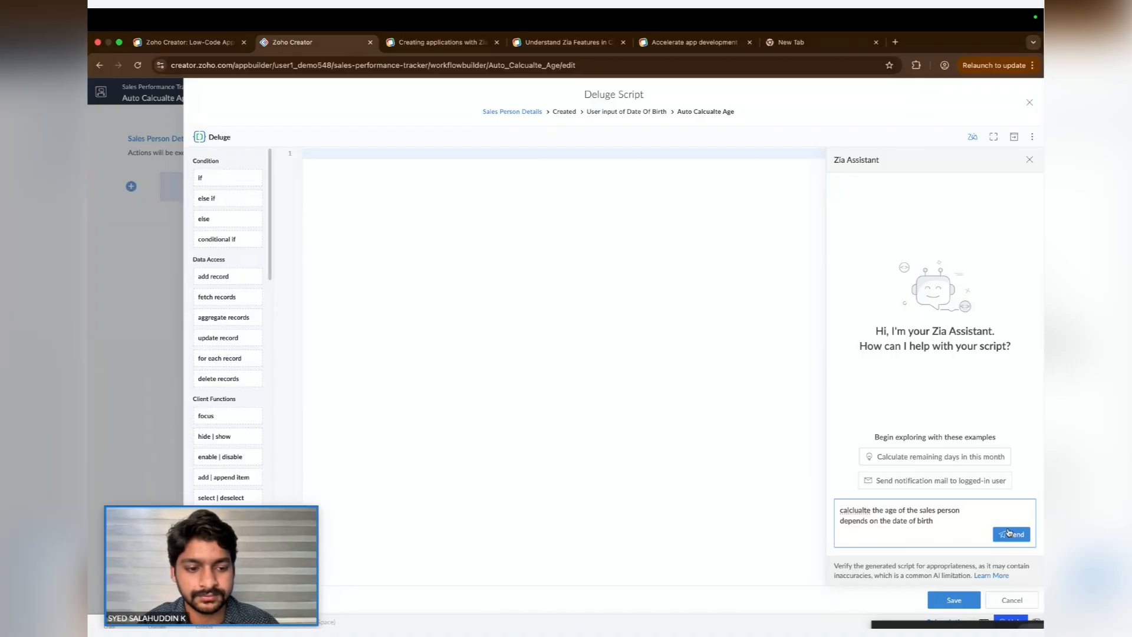
pyautogui.click(1012, 534)
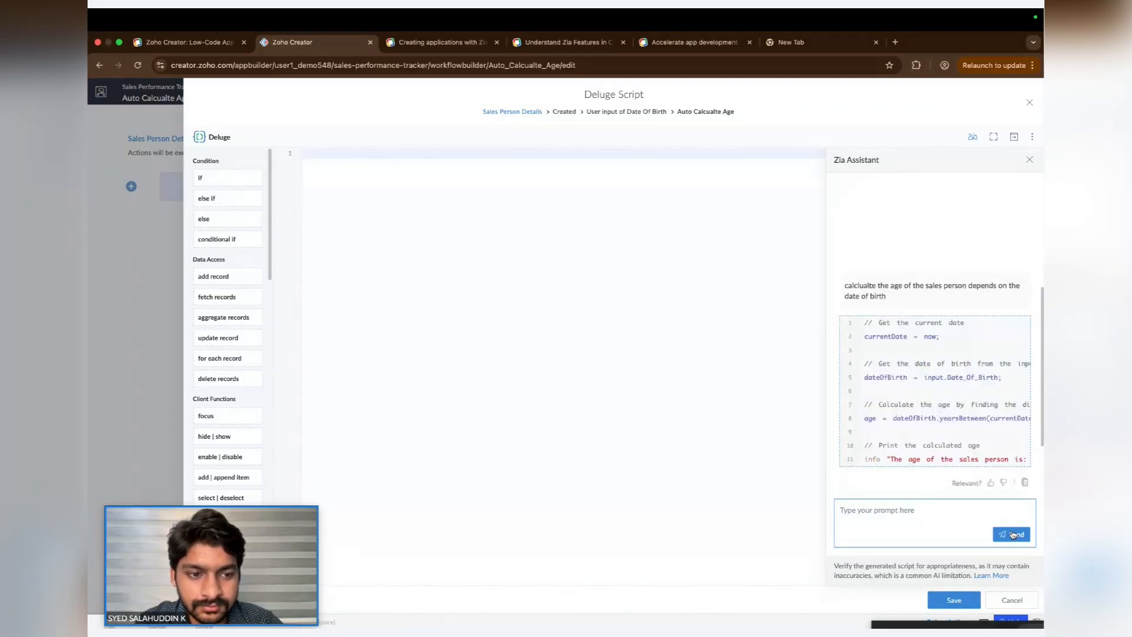
# - Copy Zia's generated age script into the Deluge editor, save it, and close the script editor
pyautogui.click(1025, 483)
pyautogui.click(590, 266)
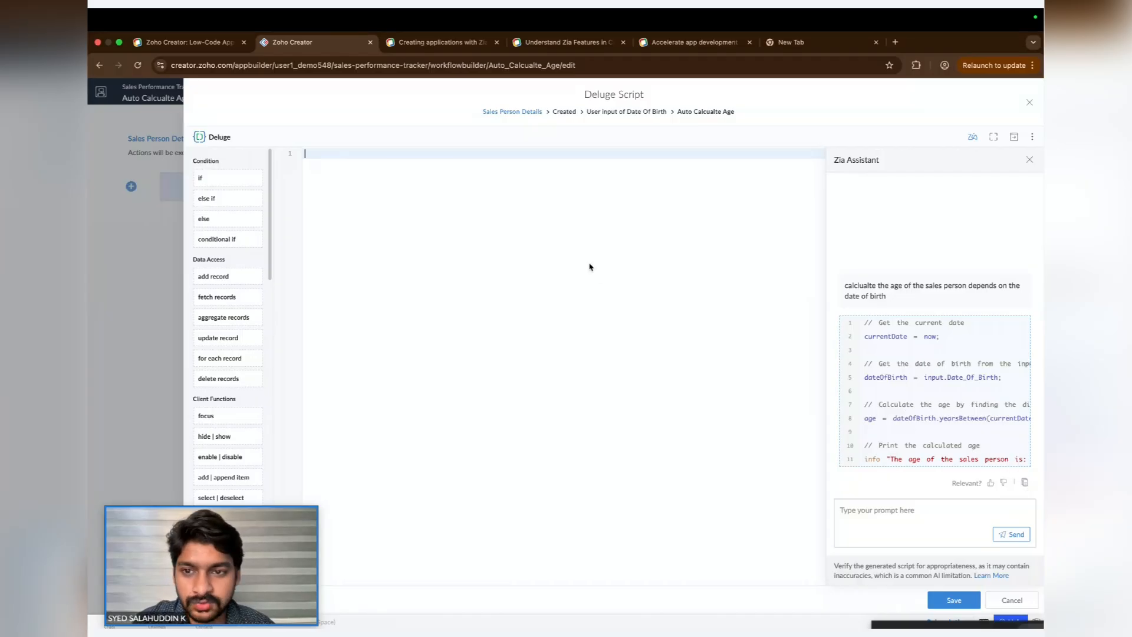
pyautogui.hotkey('ctrl', 'v')
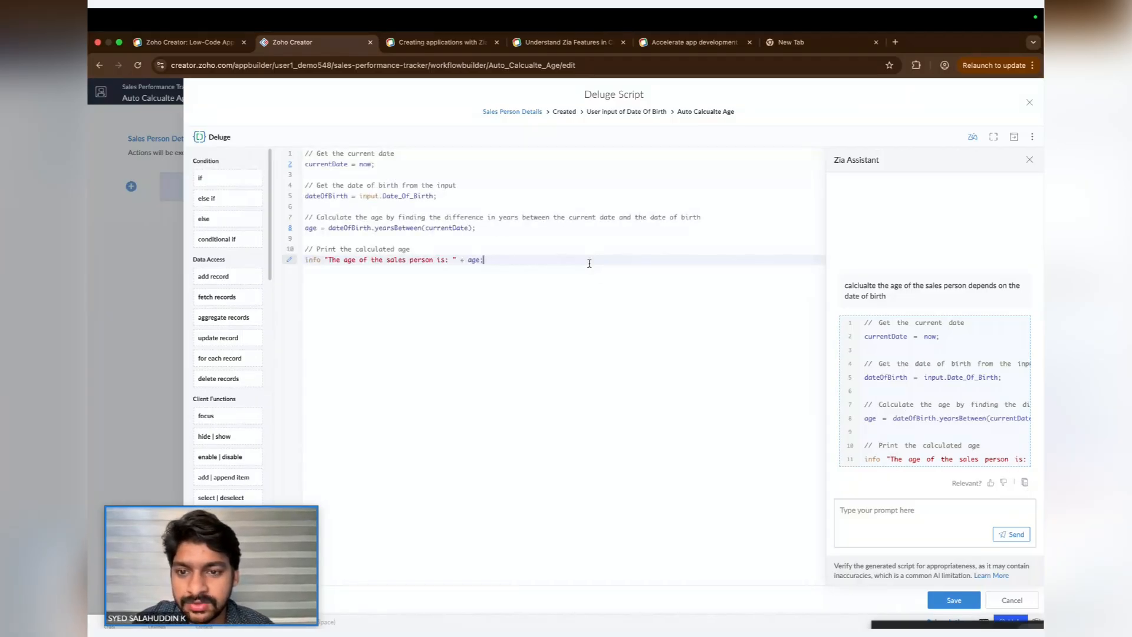
pyautogui.click(952, 600)
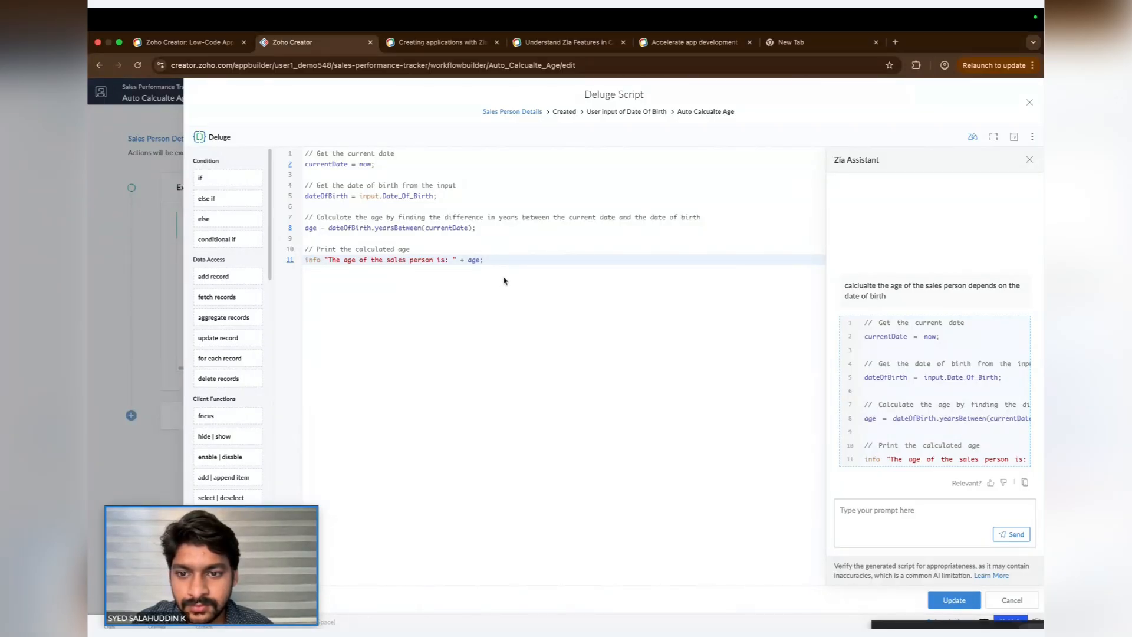
pyautogui.click(1028, 108)
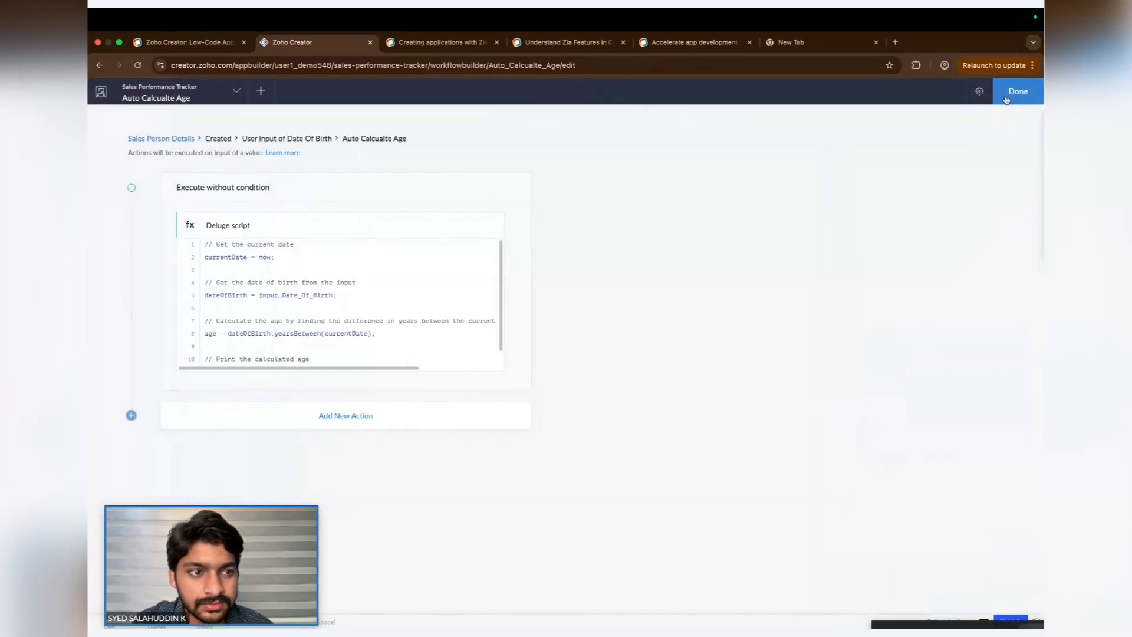
# - Finish the workflow and open the Sales Person Details form in the live Sales Performance Tracker application
pyautogui.click(1009, 93)
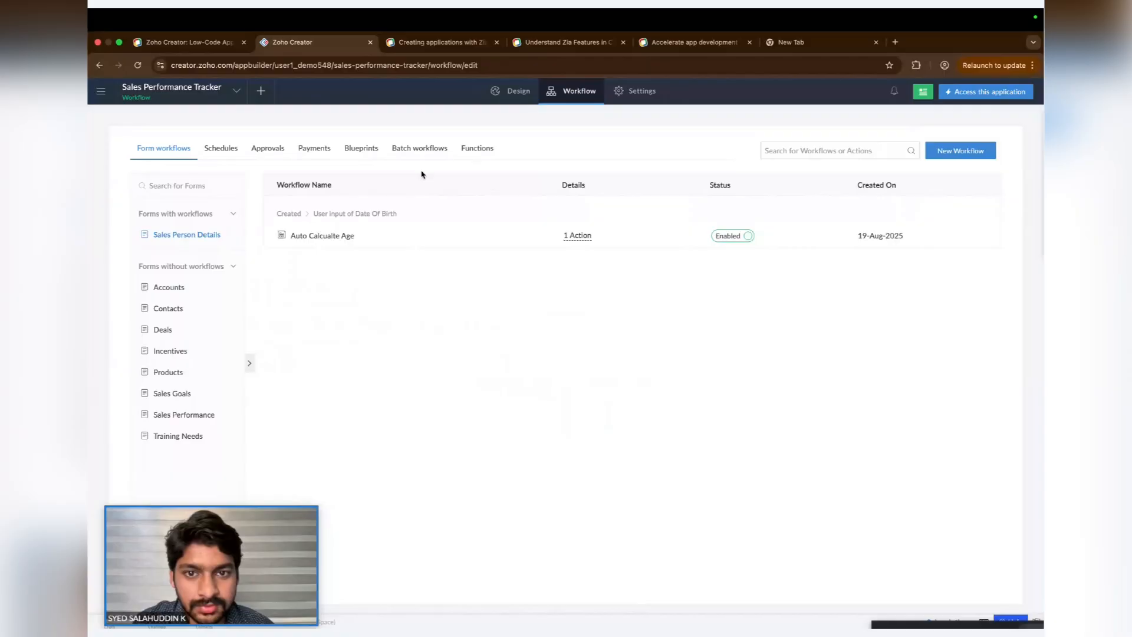
pyautogui.click(969, 96)
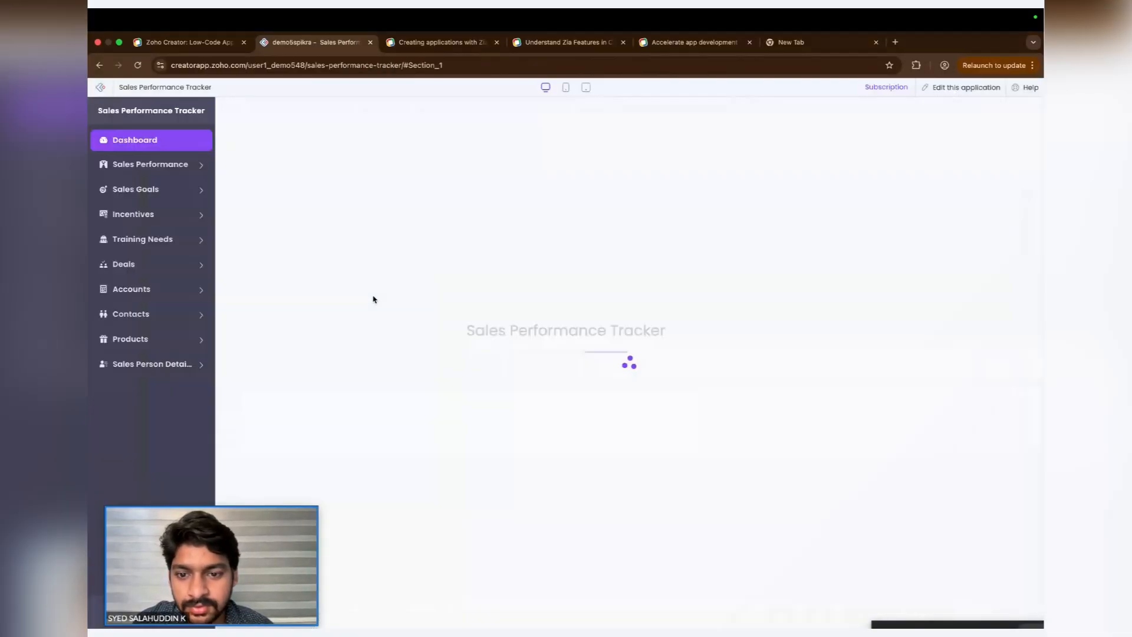
pyautogui.click(152, 364)
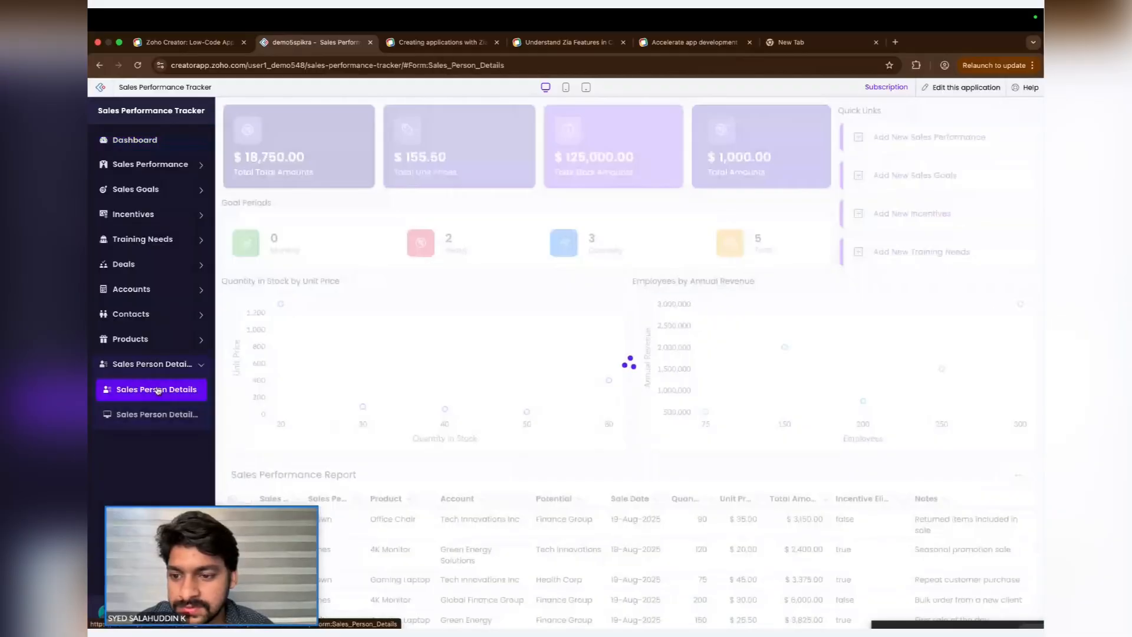
pyautogui.click(351, 157)
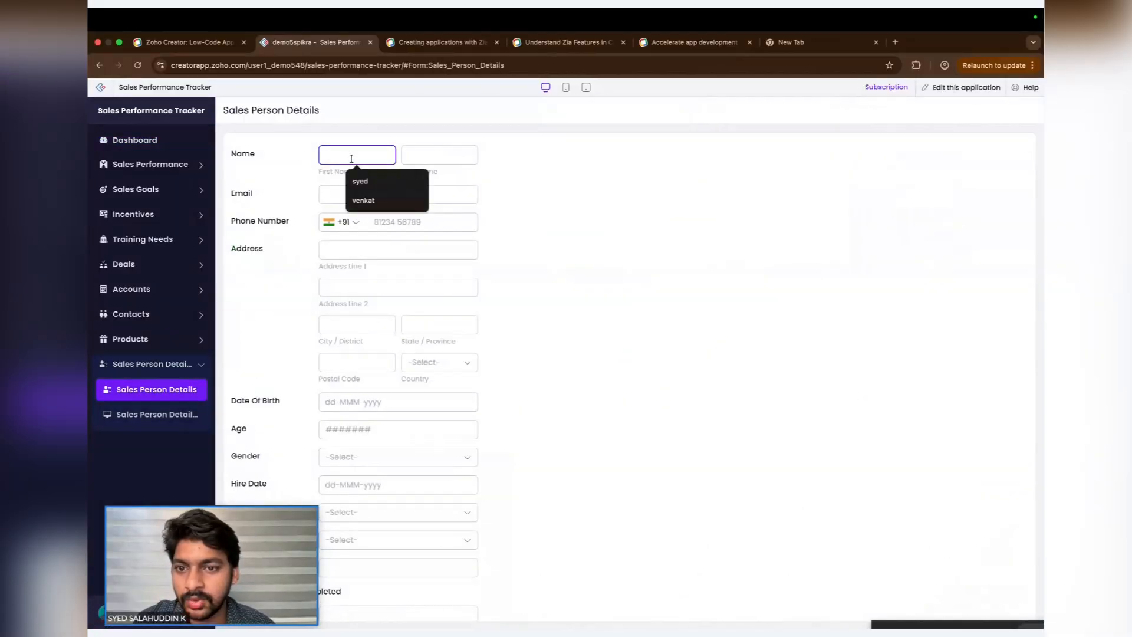
# - Fill in the sales person's first name, last name, e-mail address and phone number in the form
pyautogui.click(363, 181)
pyautogui.click(412, 154)
pyautogui.write('S')
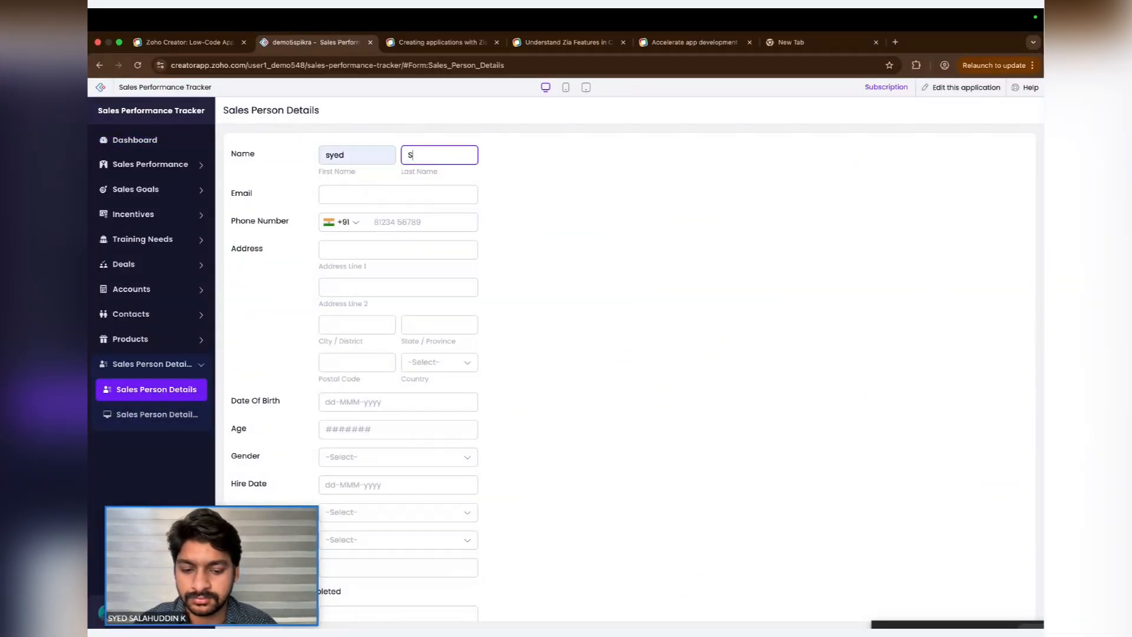
pyautogui.write('alahuddin')
pyautogui.click(416, 195)
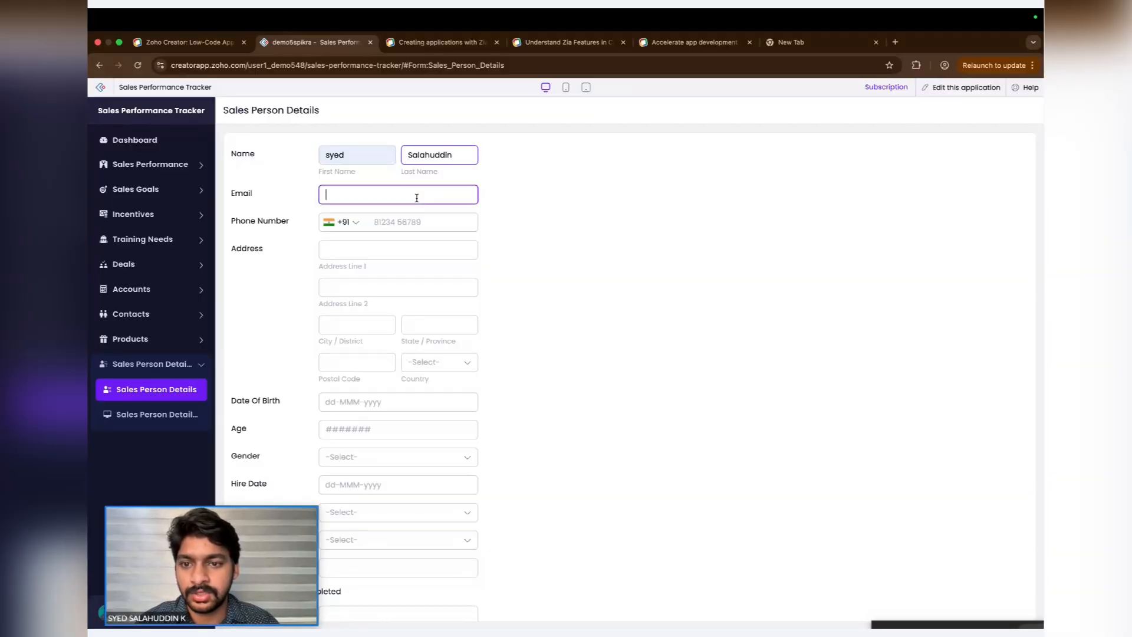
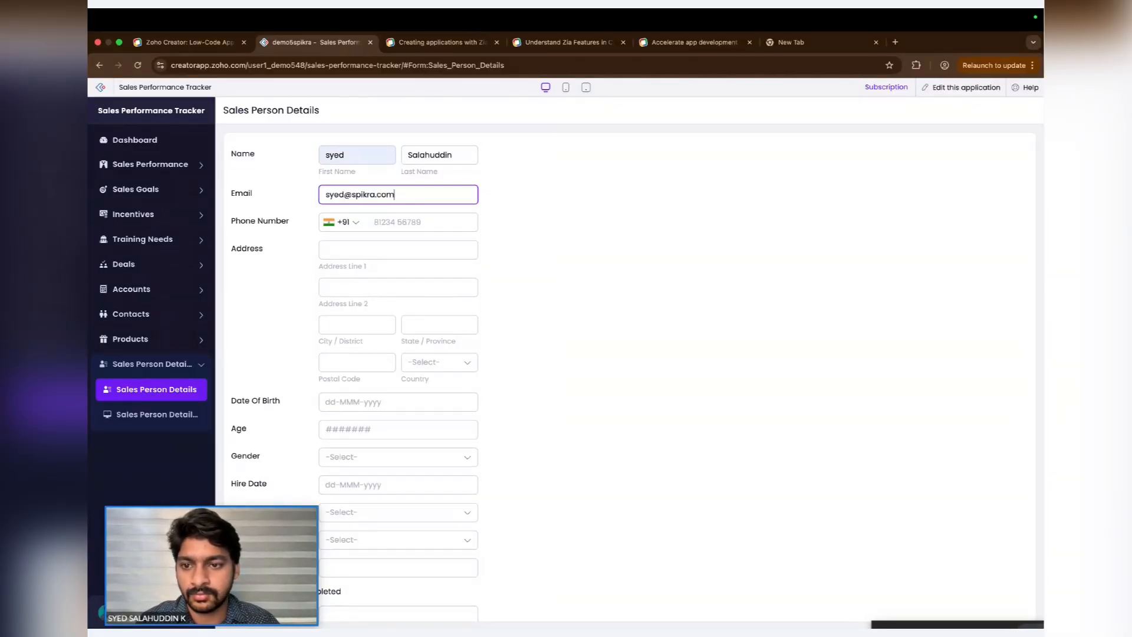
pyautogui.click(418, 216)
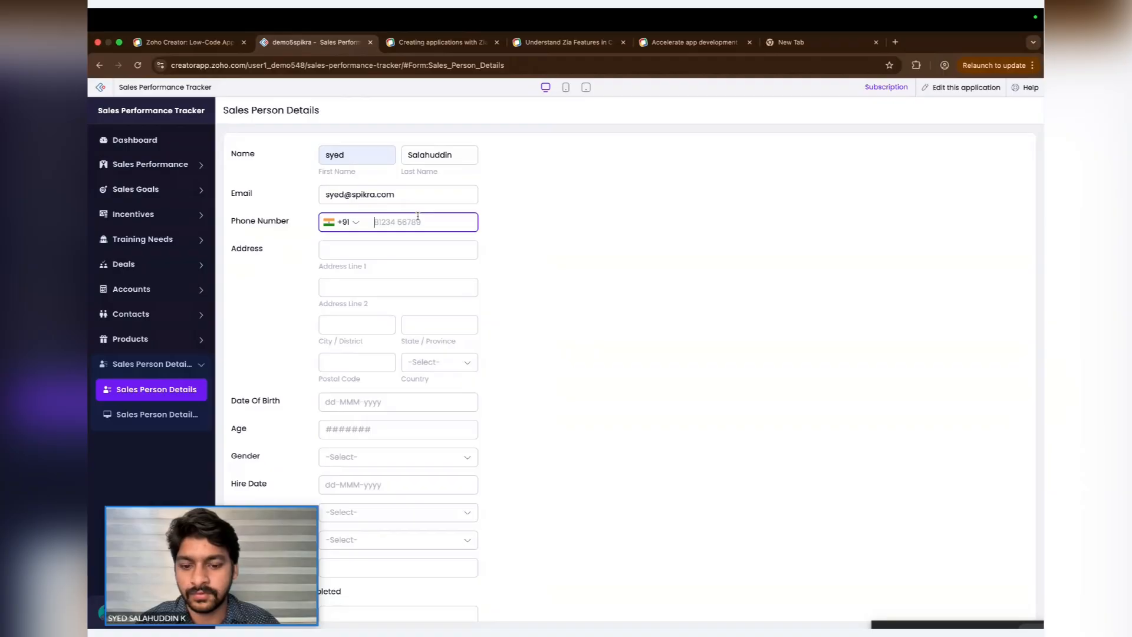
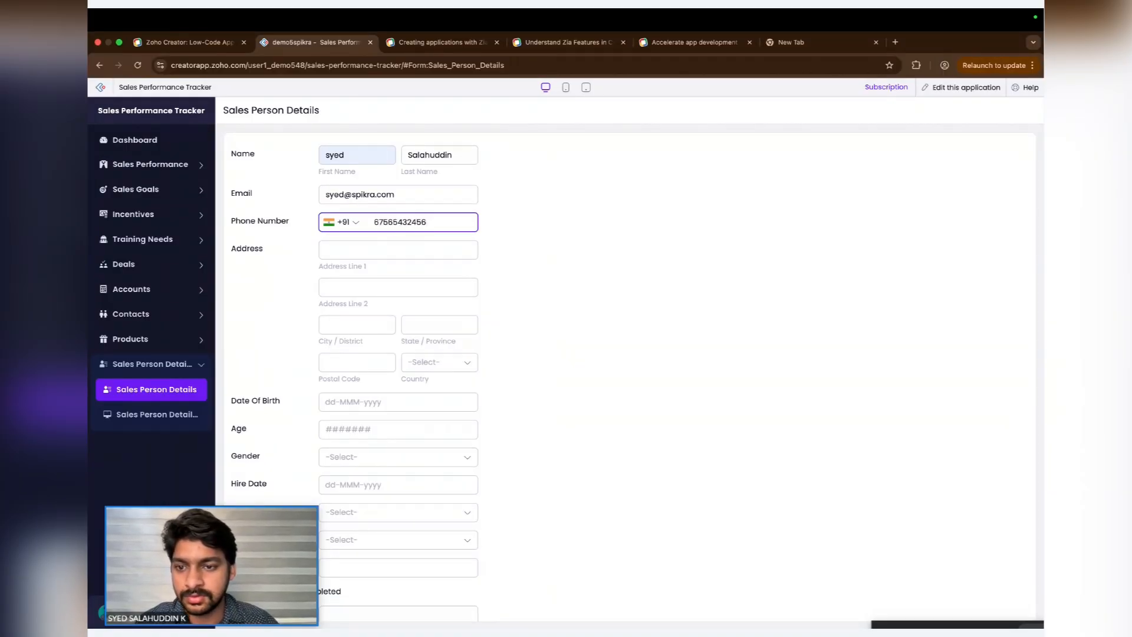
# - Enter the first address line and set the country to Albania
pyautogui.click(380, 252)
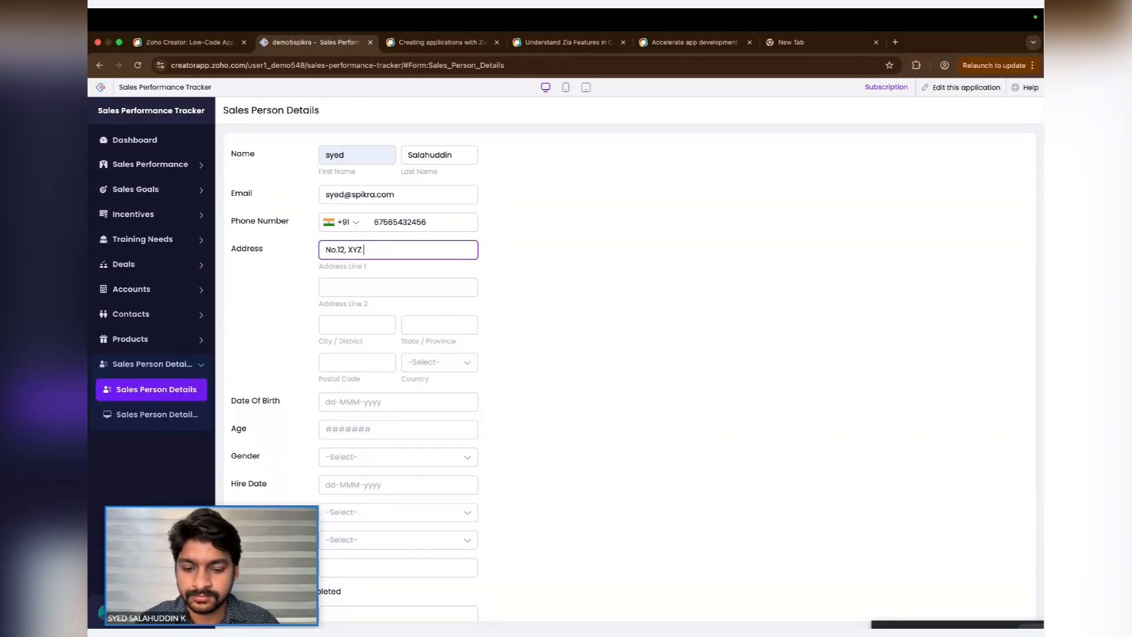
pyautogui.write('street,')
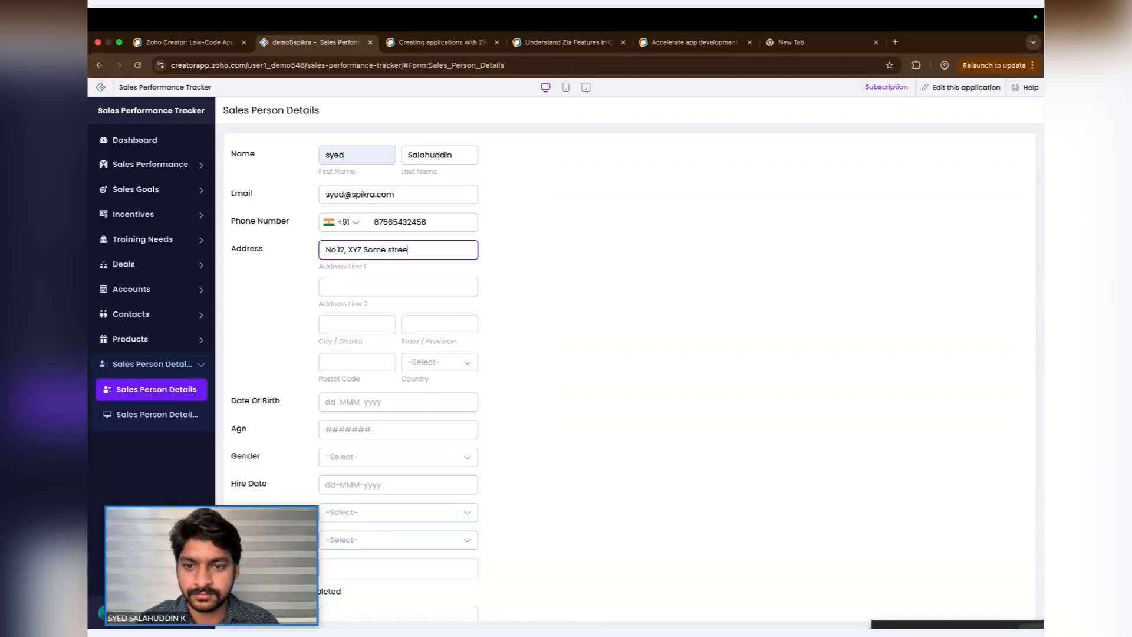
pyautogui.click(428, 359)
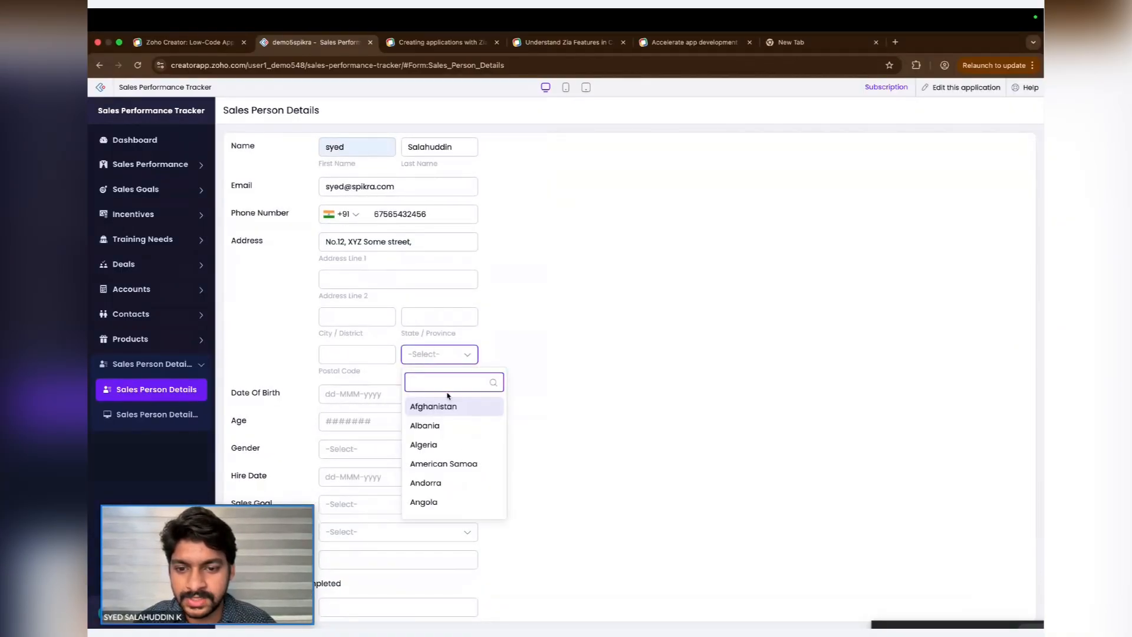
pyautogui.click(442, 425)
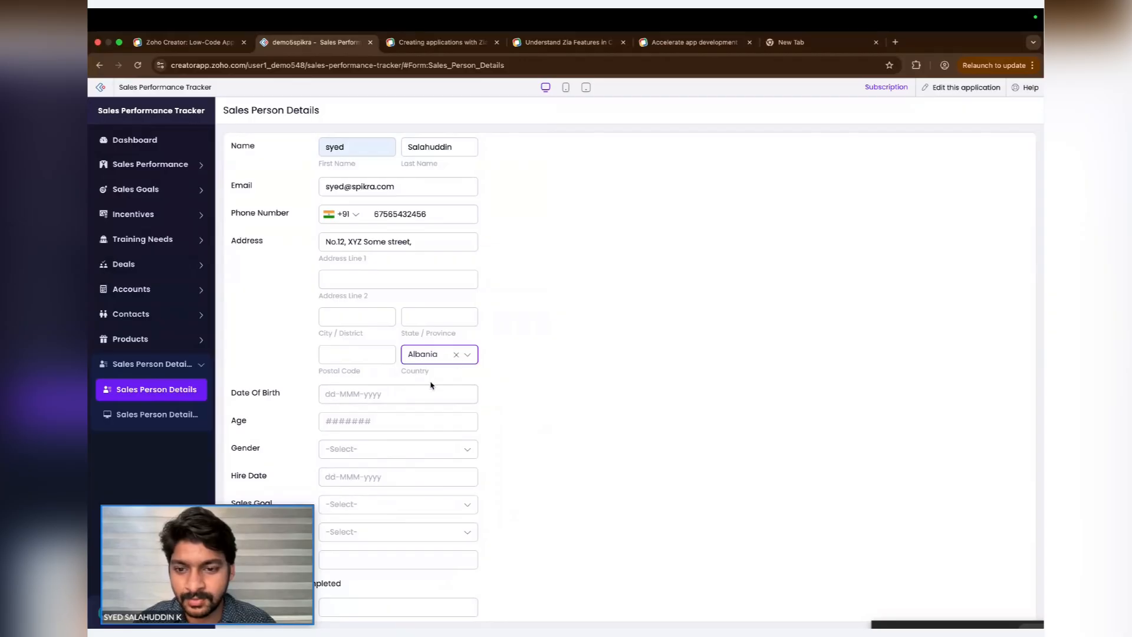
# - Set Date Of Birth to 01-Jan-2000 using the date picker
pyautogui.scroll(-1, 489, 354)
pyautogui.click(411, 359)
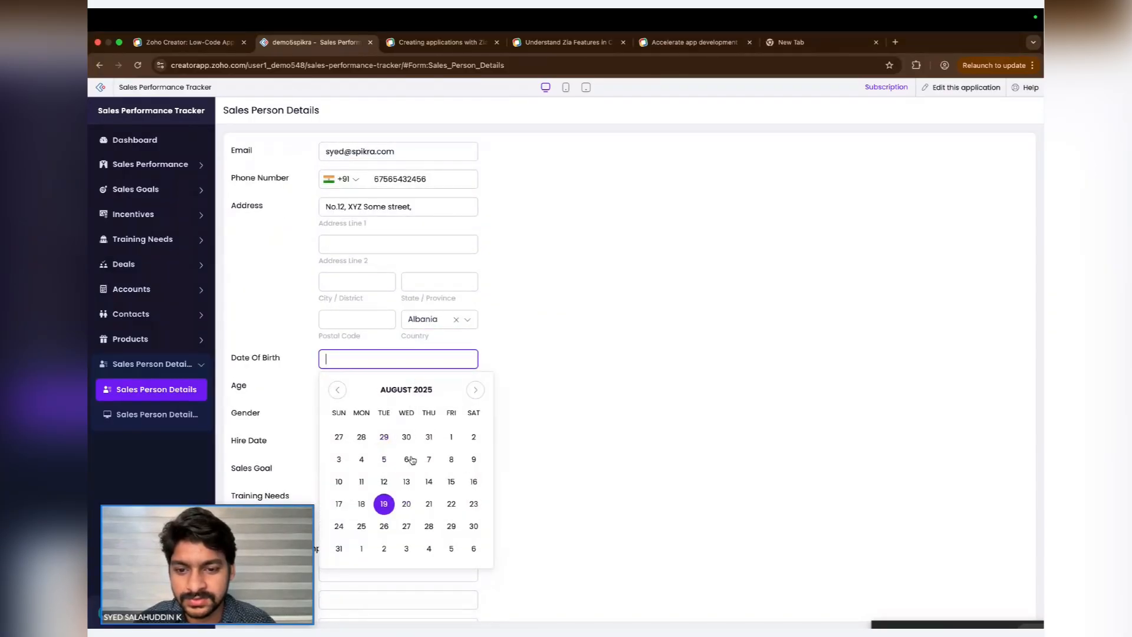
pyautogui.click(338, 389)
pyautogui.click(394, 390)
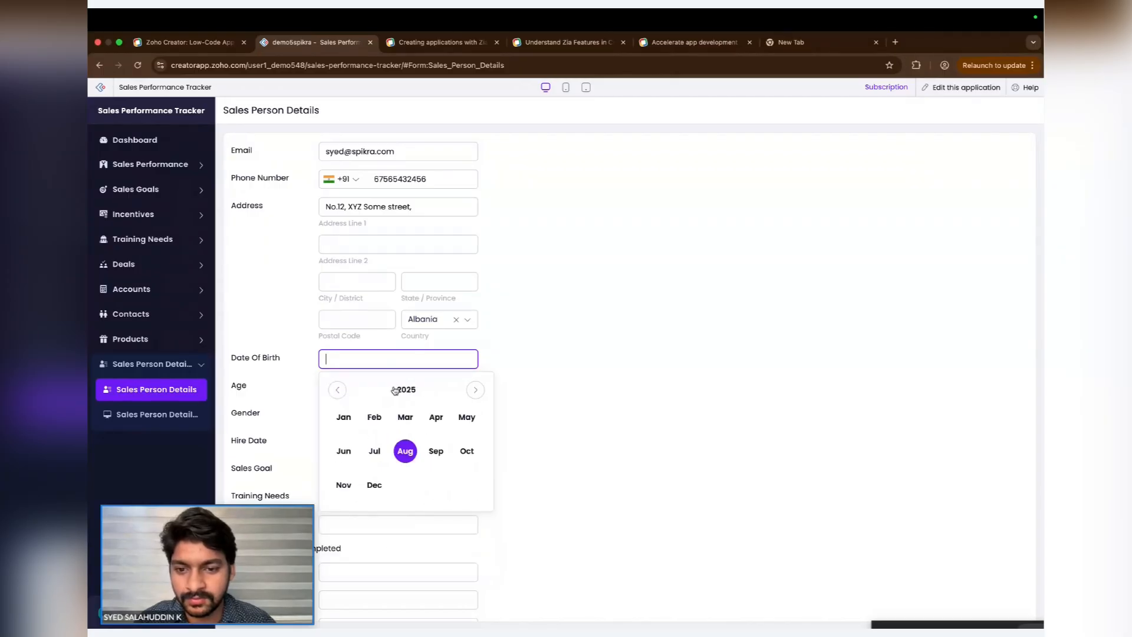
pyautogui.click(405, 390)
pyautogui.click(340, 392)
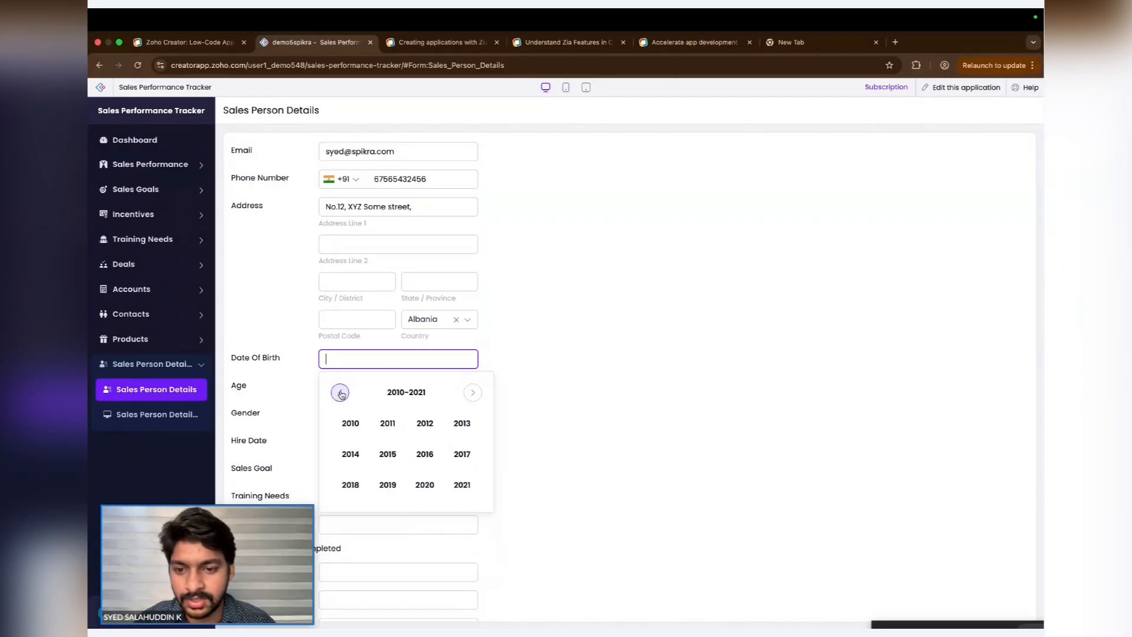
pyautogui.click(340, 393)
pyautogui.click(350, 423)
pyautogui.click(354, 421)
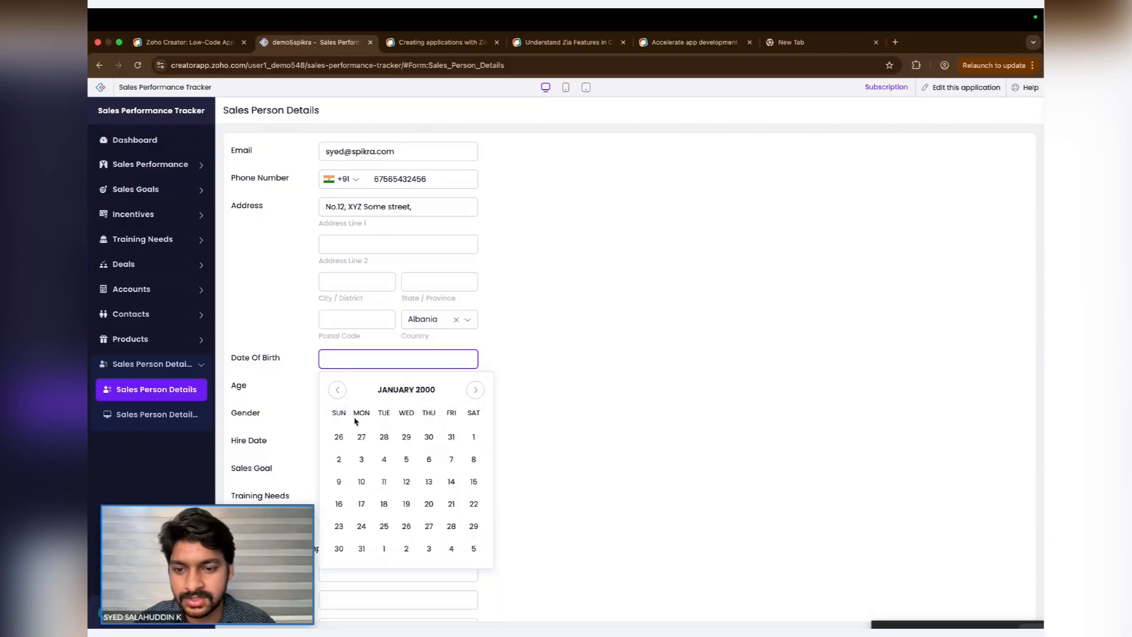
pyautogui.click(473, 436)
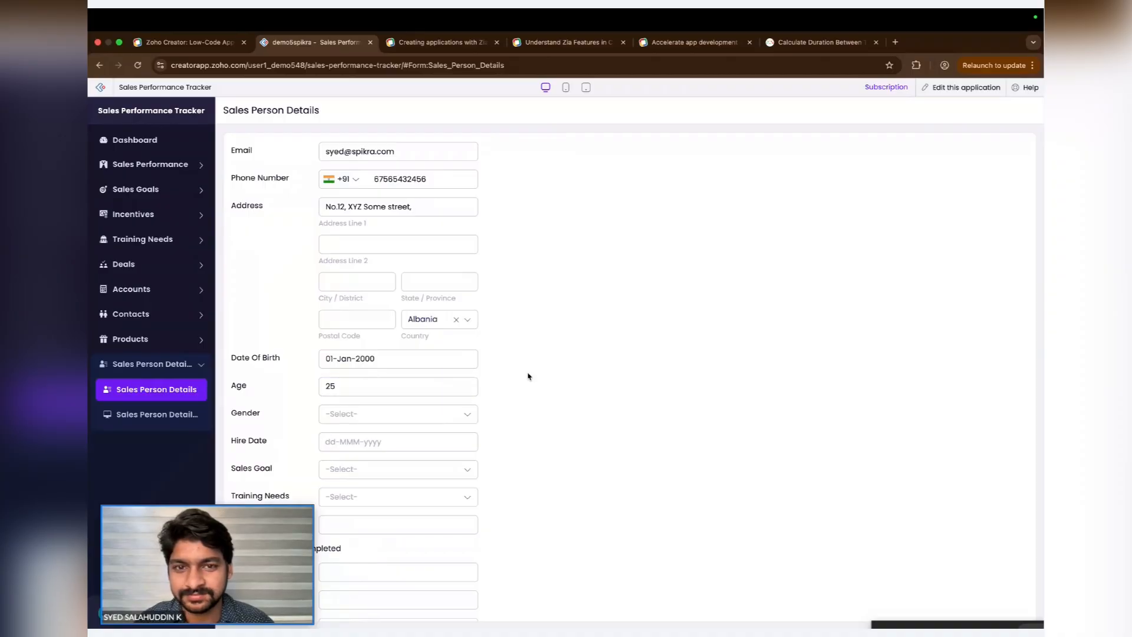
# - Submit the Sales Person Details record and open the Sales Person Details report
pyautogui.scroll(-3, 528, 376)
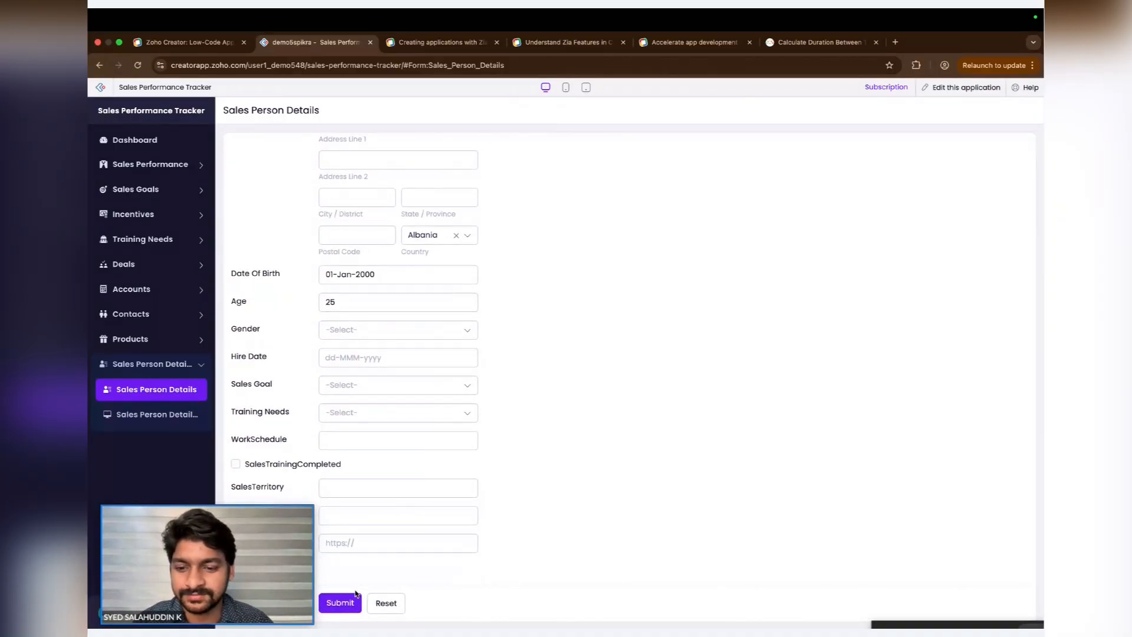
pyautogui.moveTo(262, 521); pyautogui.dragTo(742, 469)
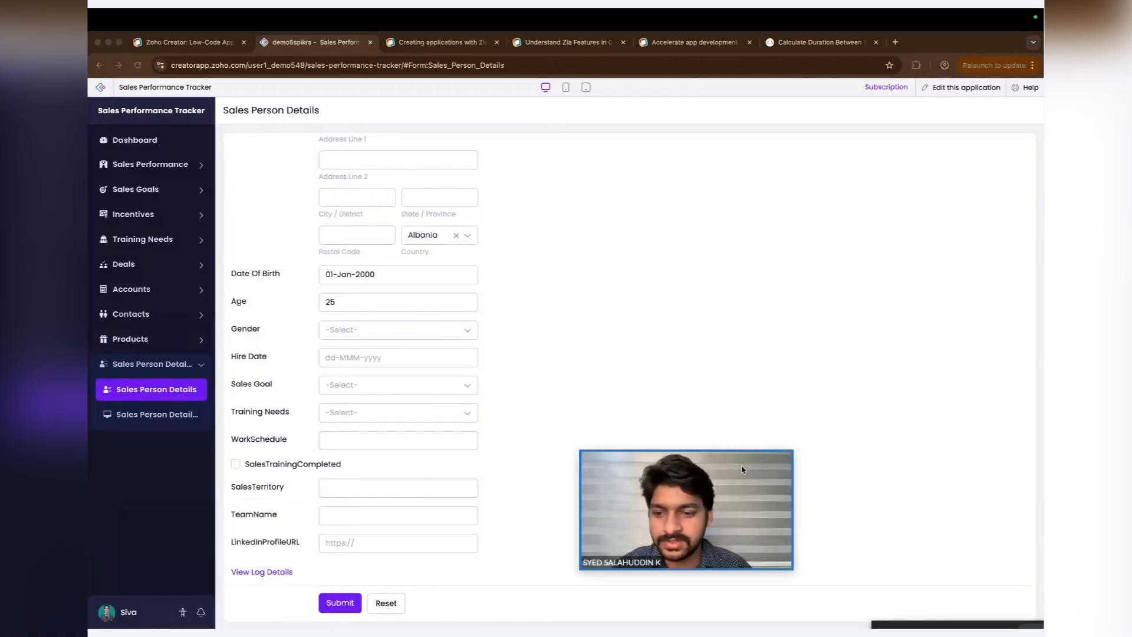
pyautogui.click(339, 602)
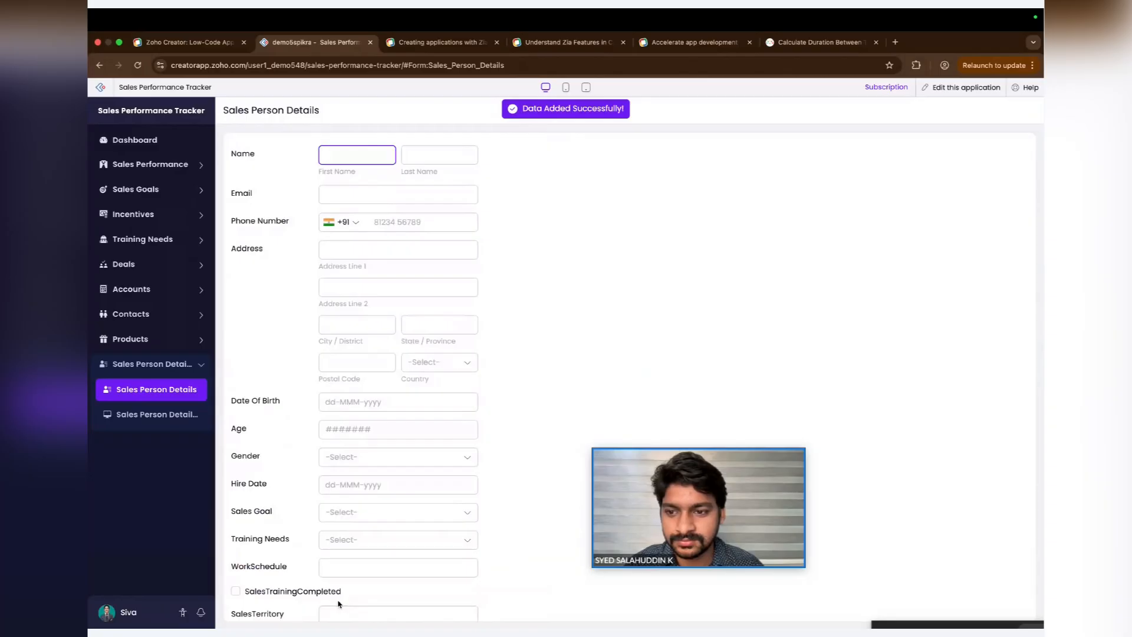
pyautogui.click(171, 416)
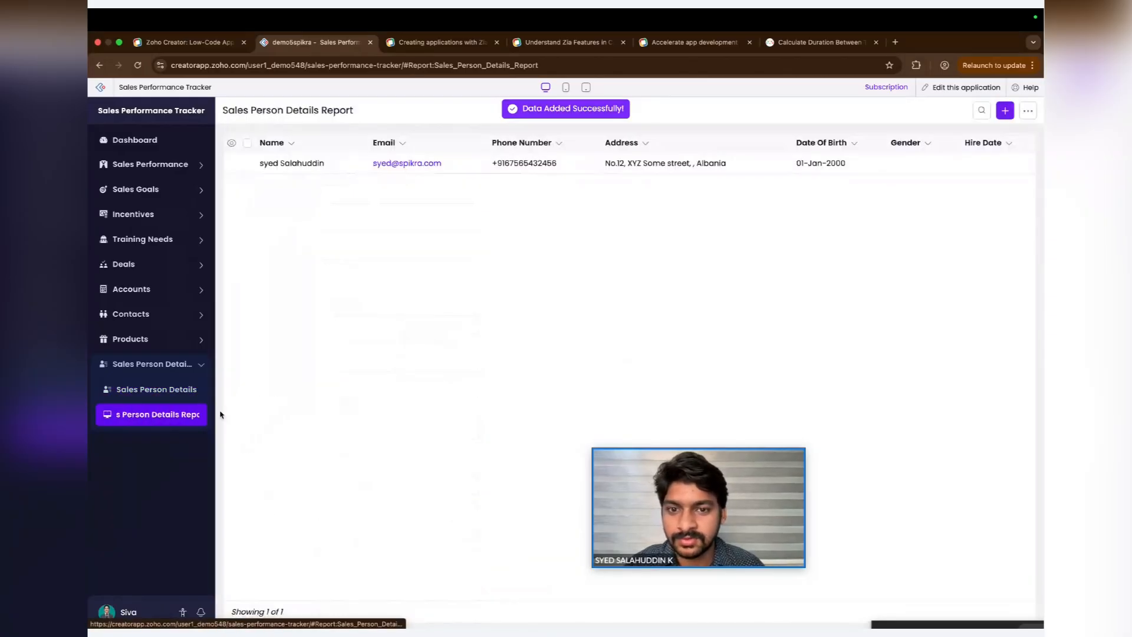
pyautogui.moveTo(647, 461); pyautogui.dragTo(877, 510)
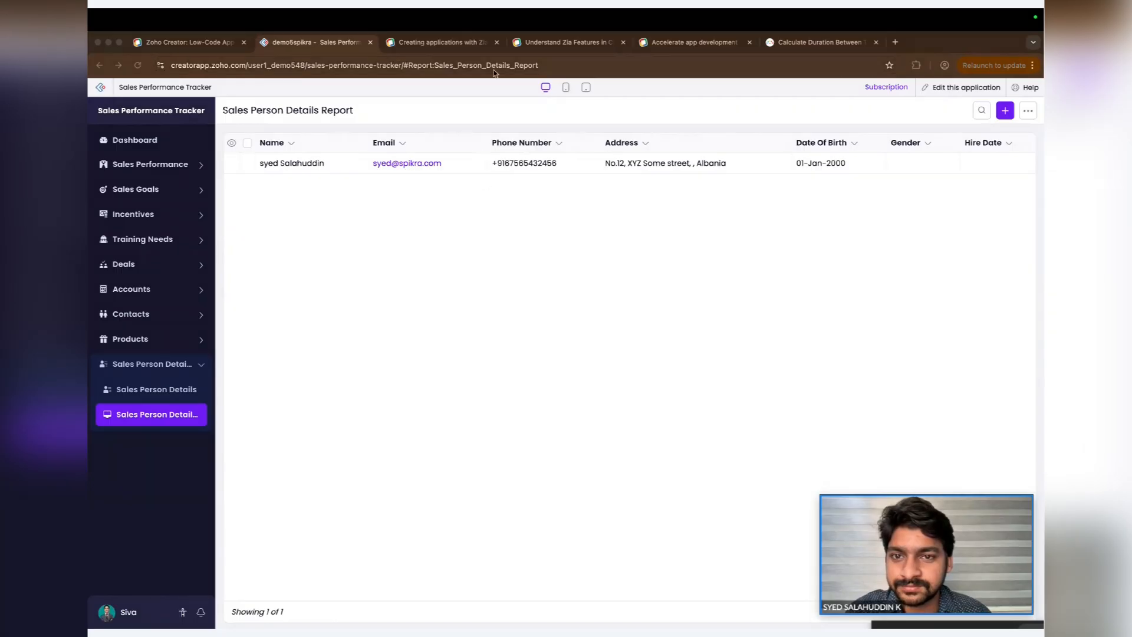
# - Browse the open Zia help-article tabs and the Zoho Creator Launchpad page
pyautogui.click(455, 48)
pyautogui.click(581, 48)
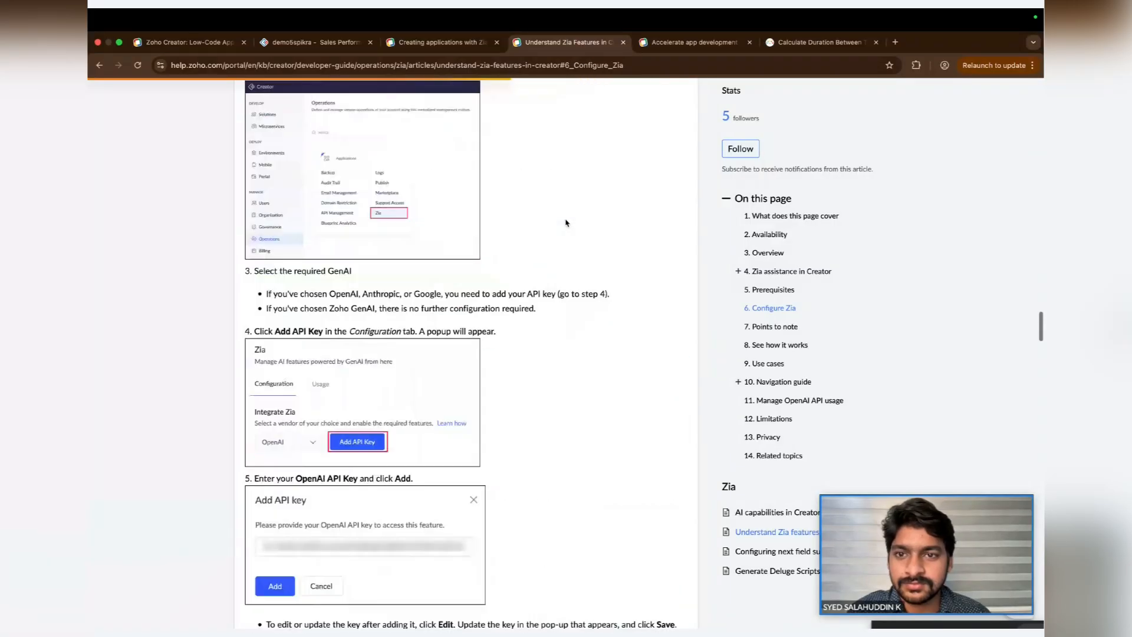
pyautogui.click(312, 42)
pyautogui.click(417, 44)
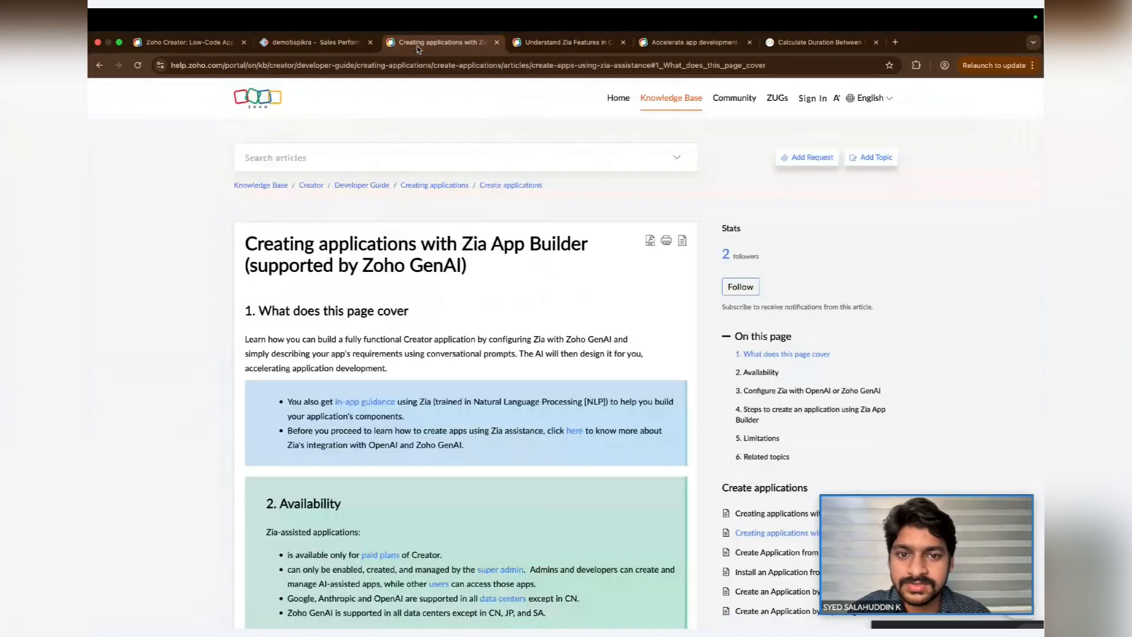
pyautogui.click(574, 46)
pyautogui.click(690, 43)
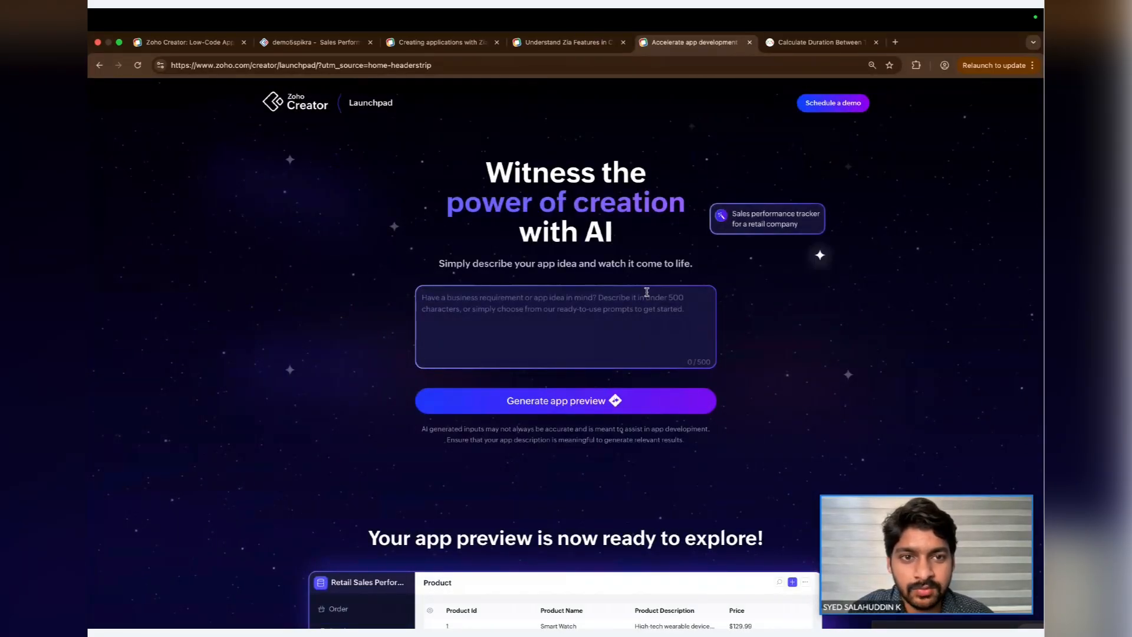
pyautogui.scroll(-1, 647, 292)
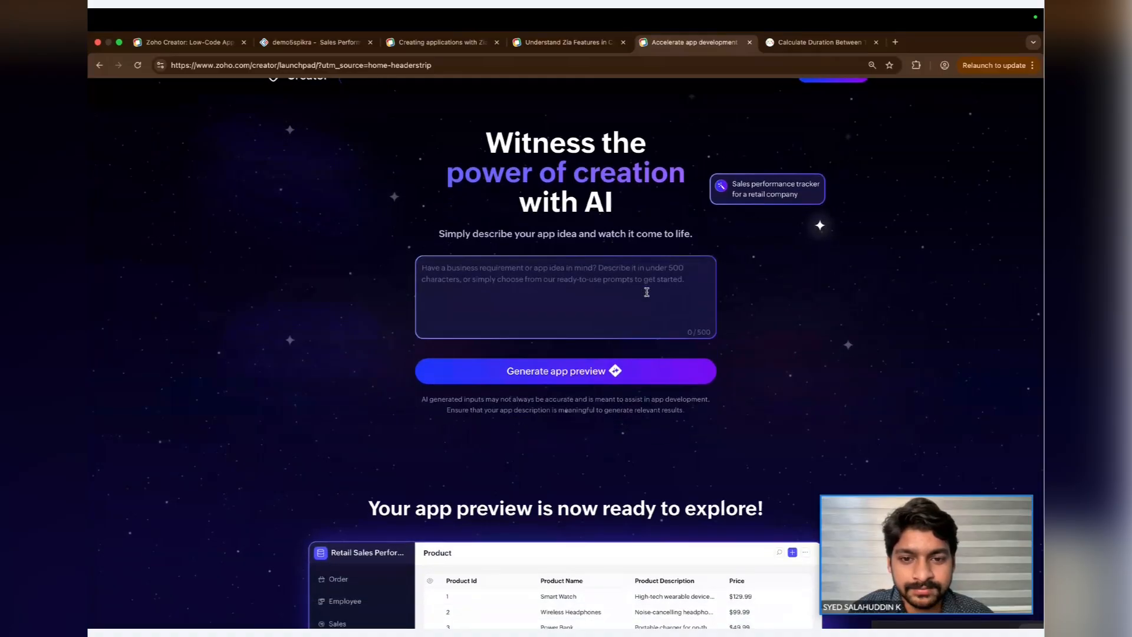
pyautogui.scroll(1, 646, 292)
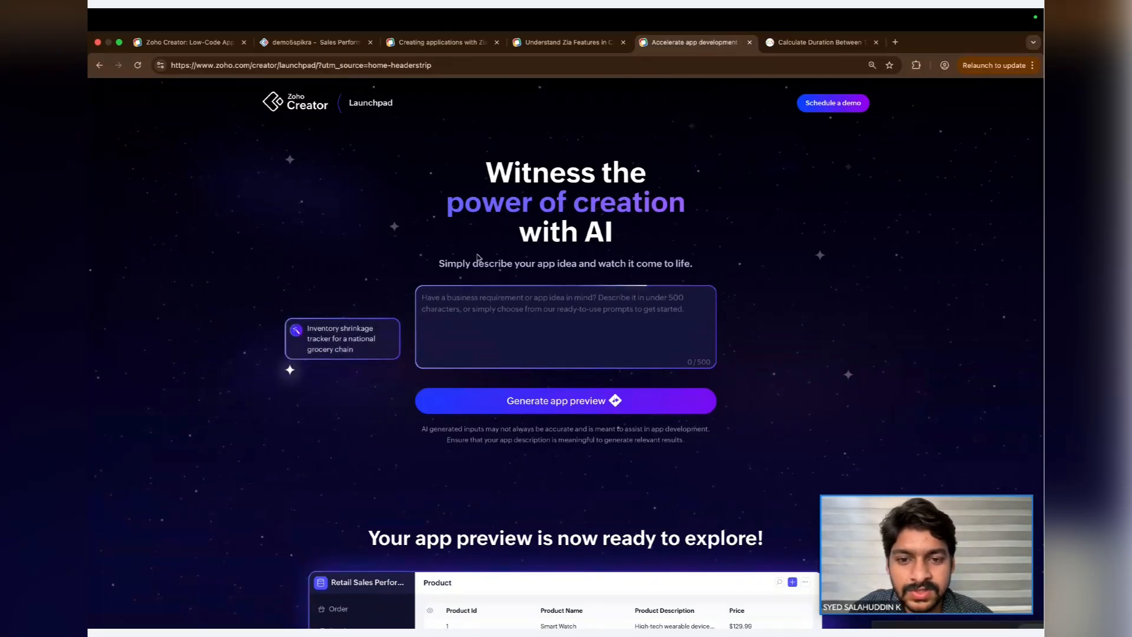
# - Use the suggested prompt "Vendor contract management for an aerospace company" and generate an app preview
pyautogui.click(397, 228)
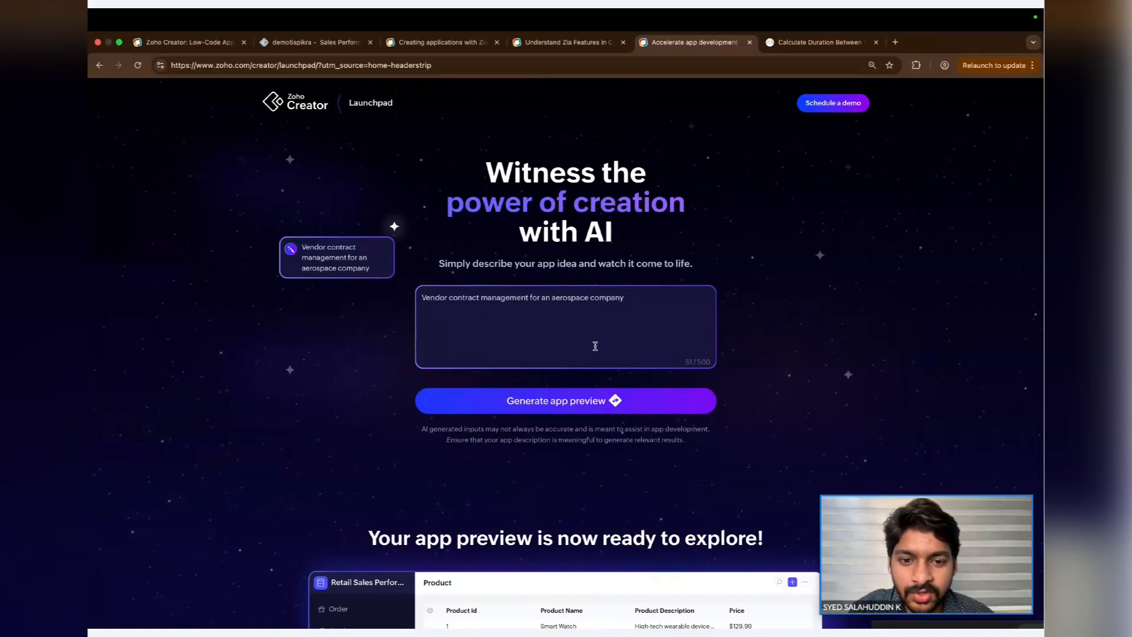
pyautogui.click(577, 404)
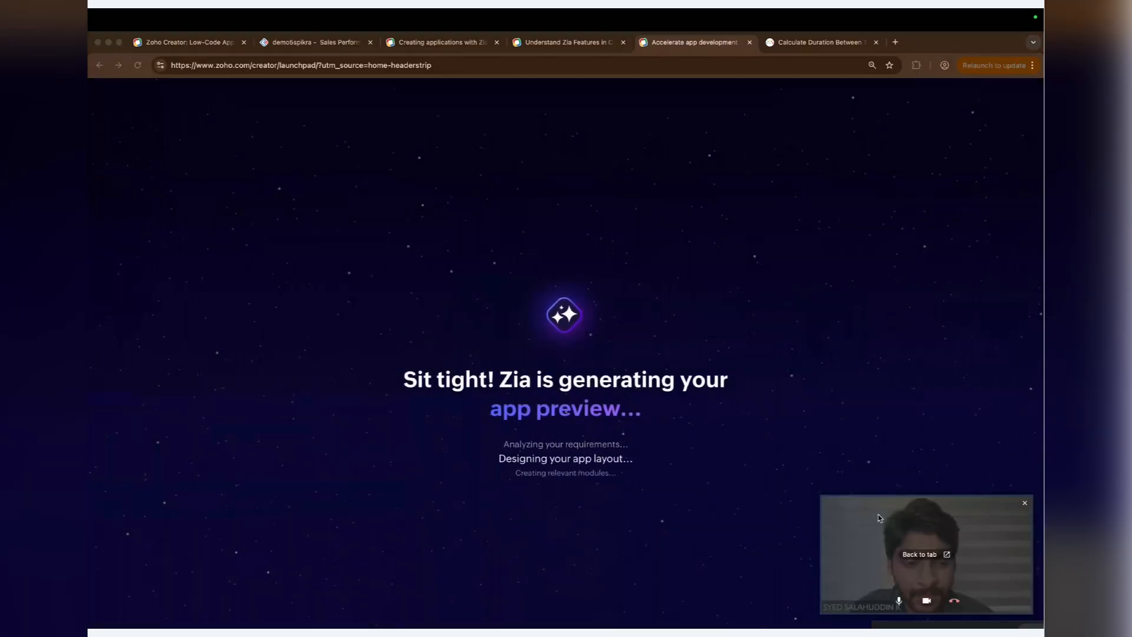
pyautogui.moveTo(896, 525); pyautogui.dragTo(923, 541)
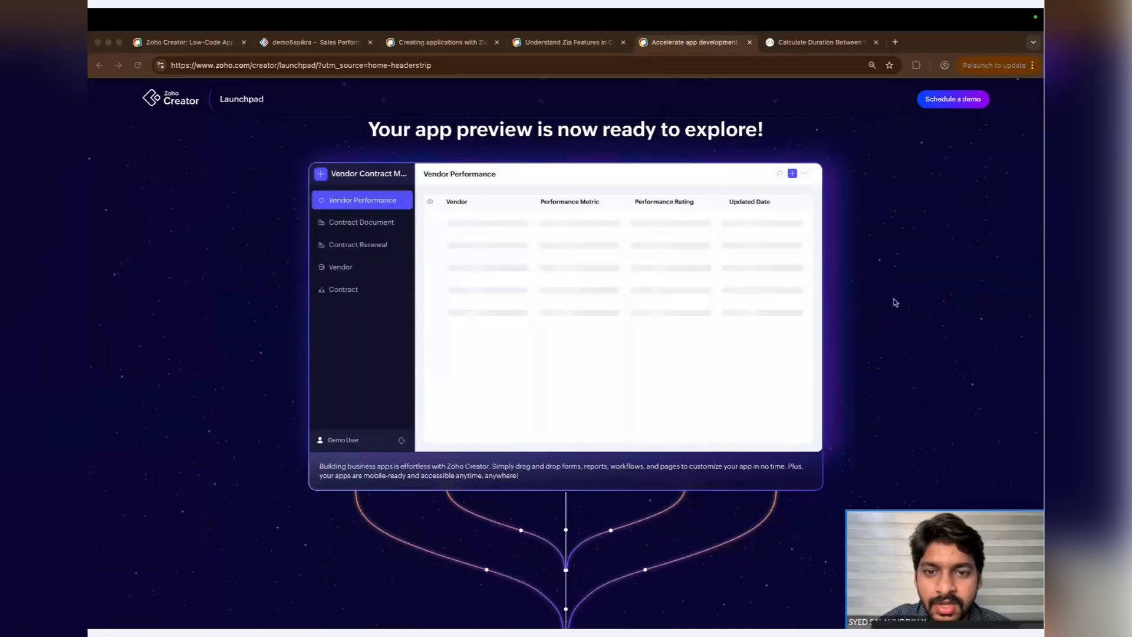
# - Explore the modules of the generated vendor contract management app preview
pyautogui.click(387, 223)
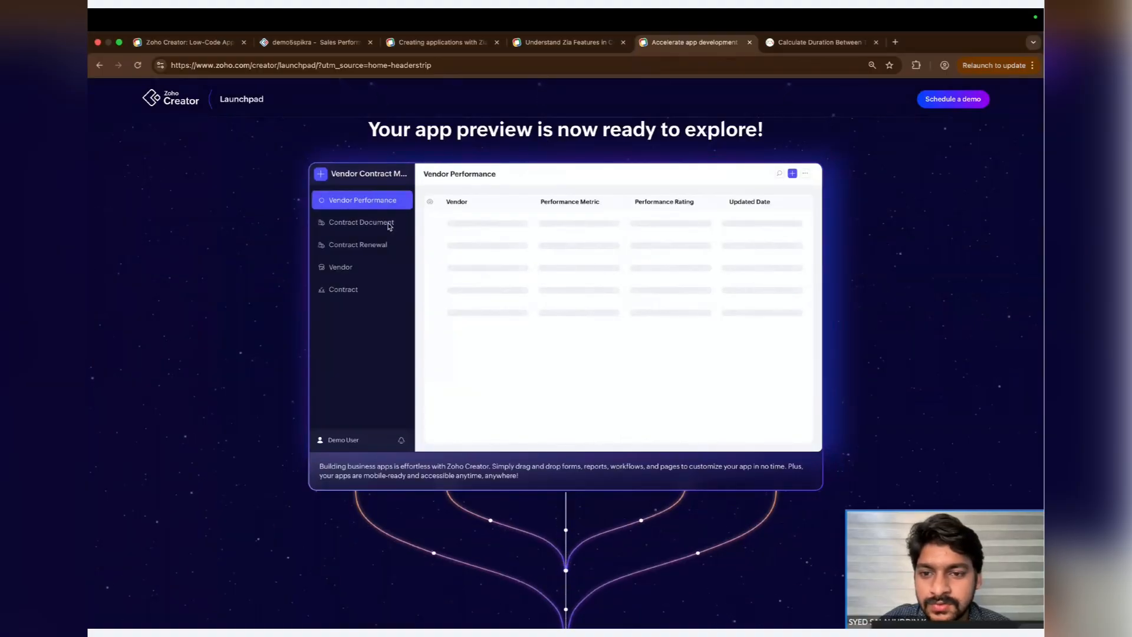
pyautogui.scroll(5, 386, 224)
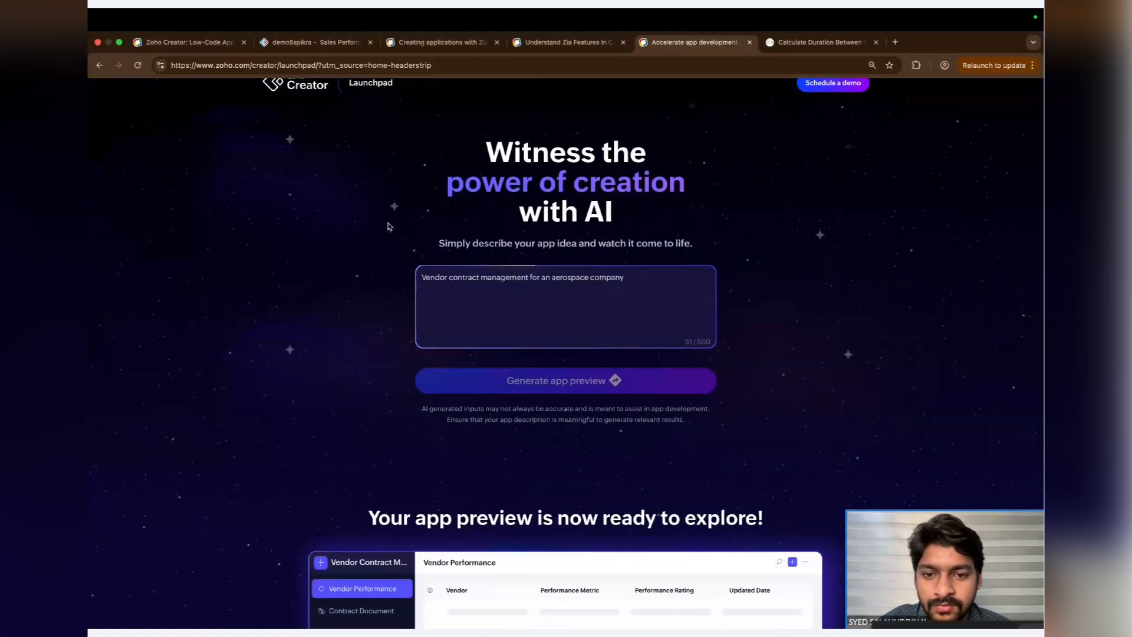
pyautogui.scroll(5, 387, 226)
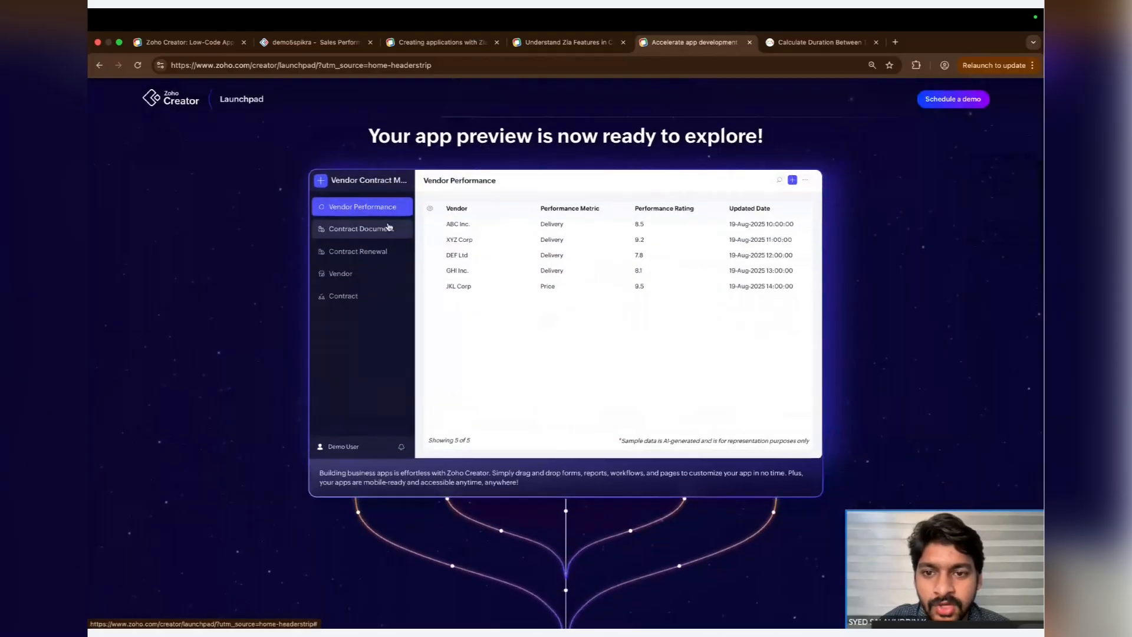
# - Revisit each module of the app preview, then scroll through the rest of the Launchpad results page
pyautogui.click(389, 227)
pyautogui.click(382, 253)
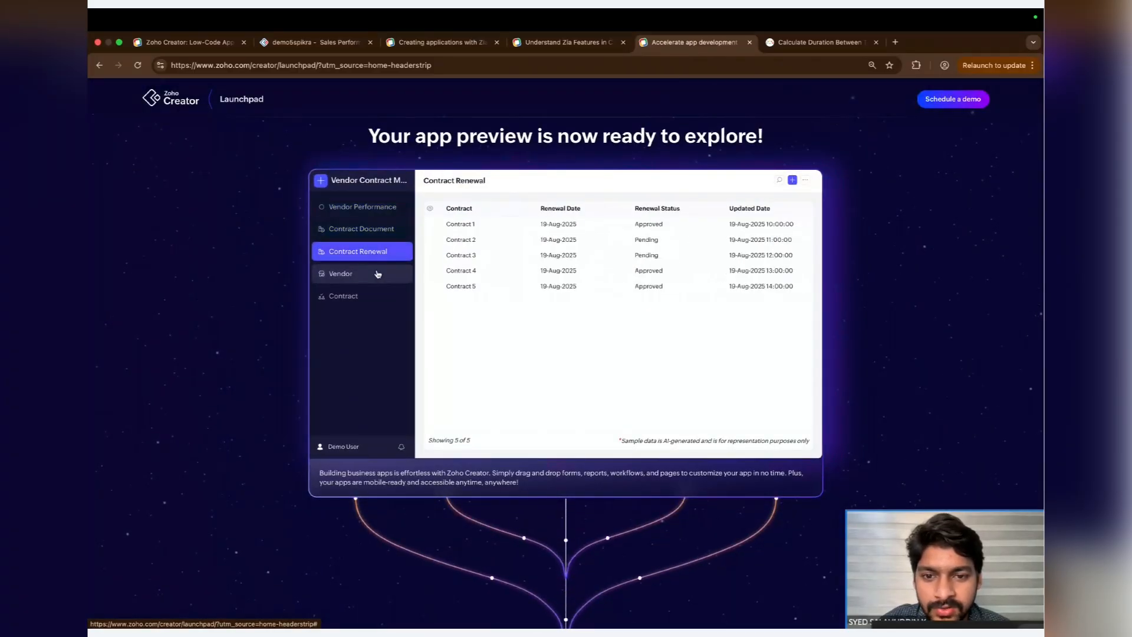
pyautogui.click(378, 273)
pyautogui.click(379, 295)
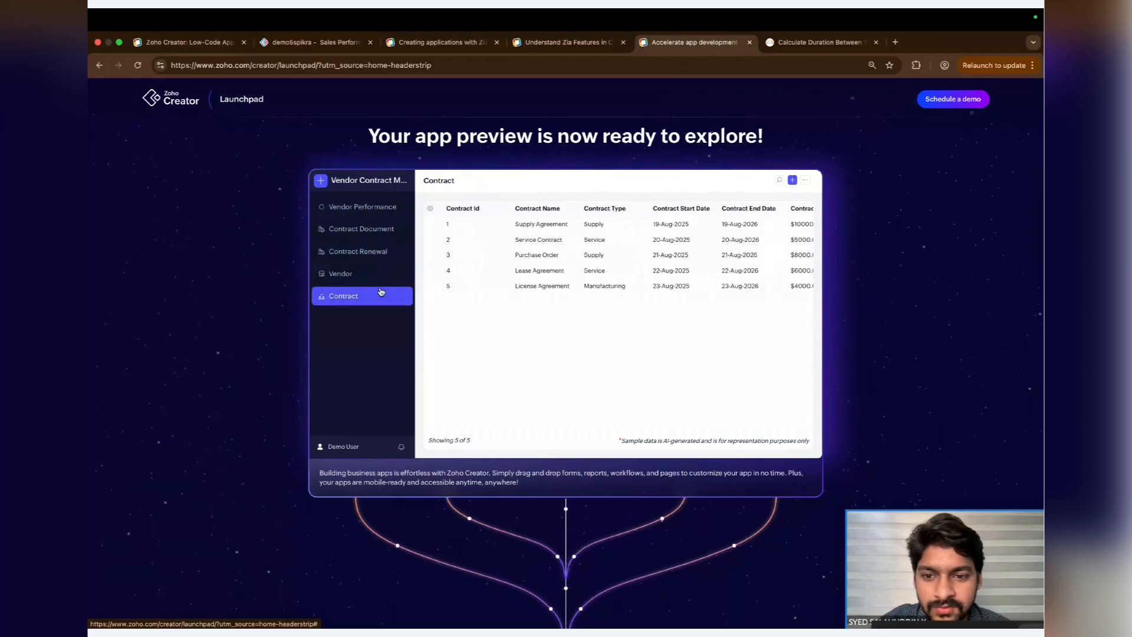
pyautogui.click(398, 205)
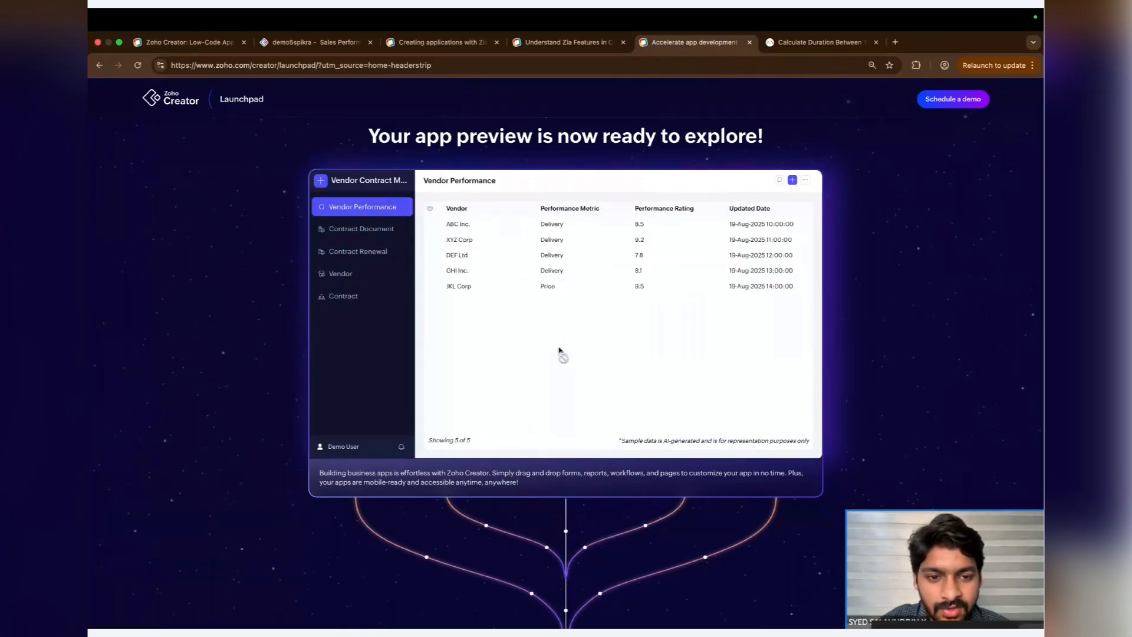
pyautogui.scroll(-1, 559, 350)
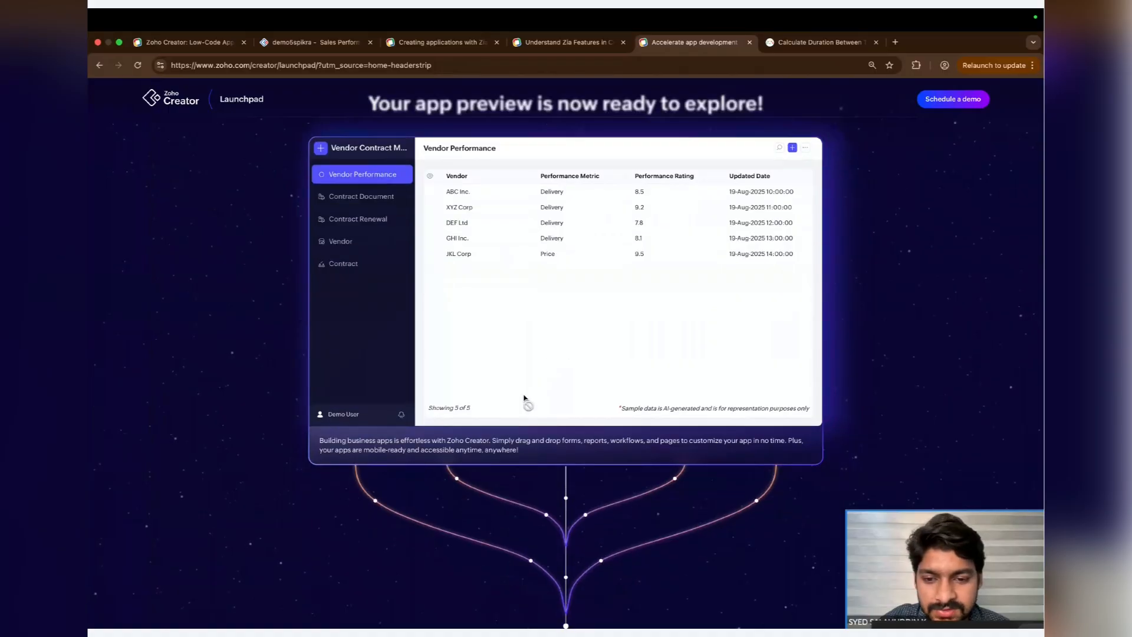
pyautogui.scroll(-7, 525, 398)
pyautogui.scroll(-4, 525, 398)
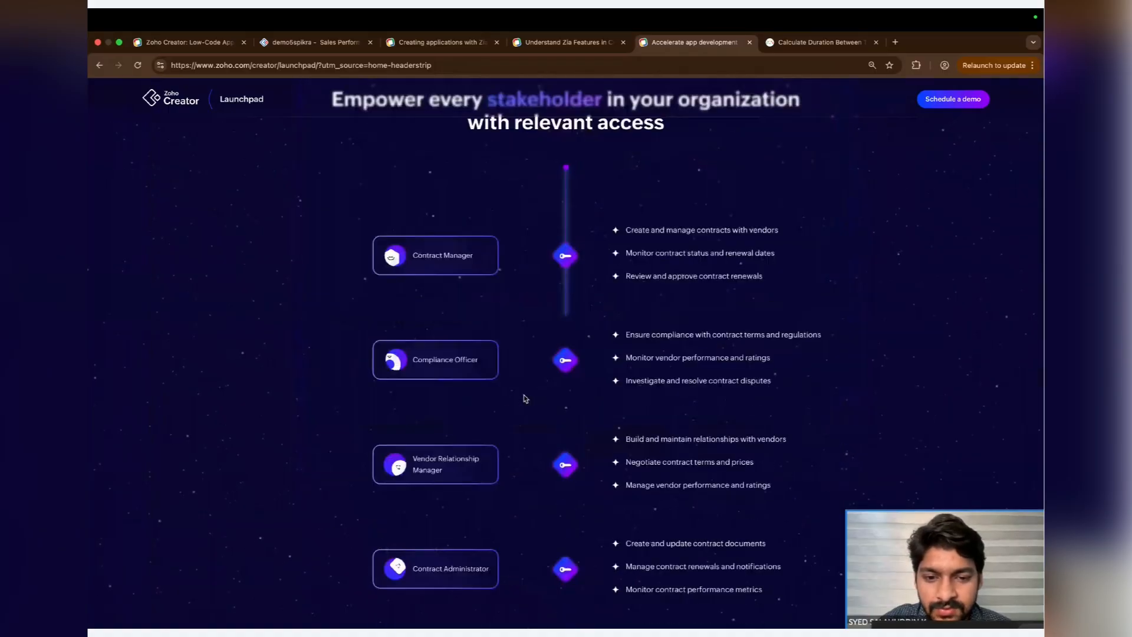
pyautogui.scroll(-9, 525, 398)
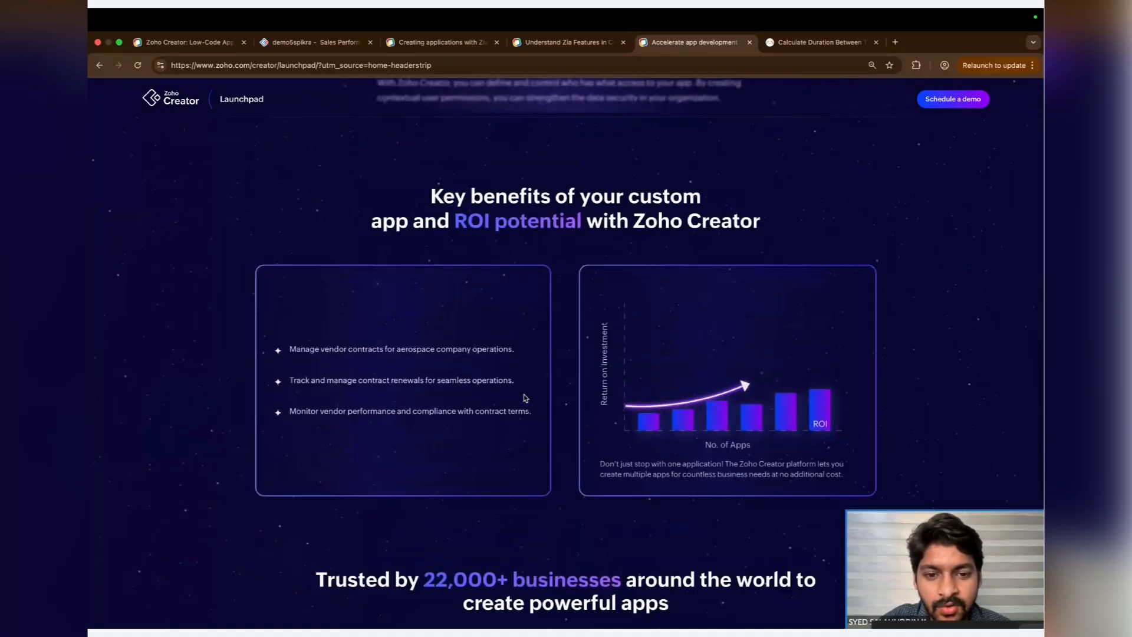
pyautogui.scroll(-10, 525, 398)
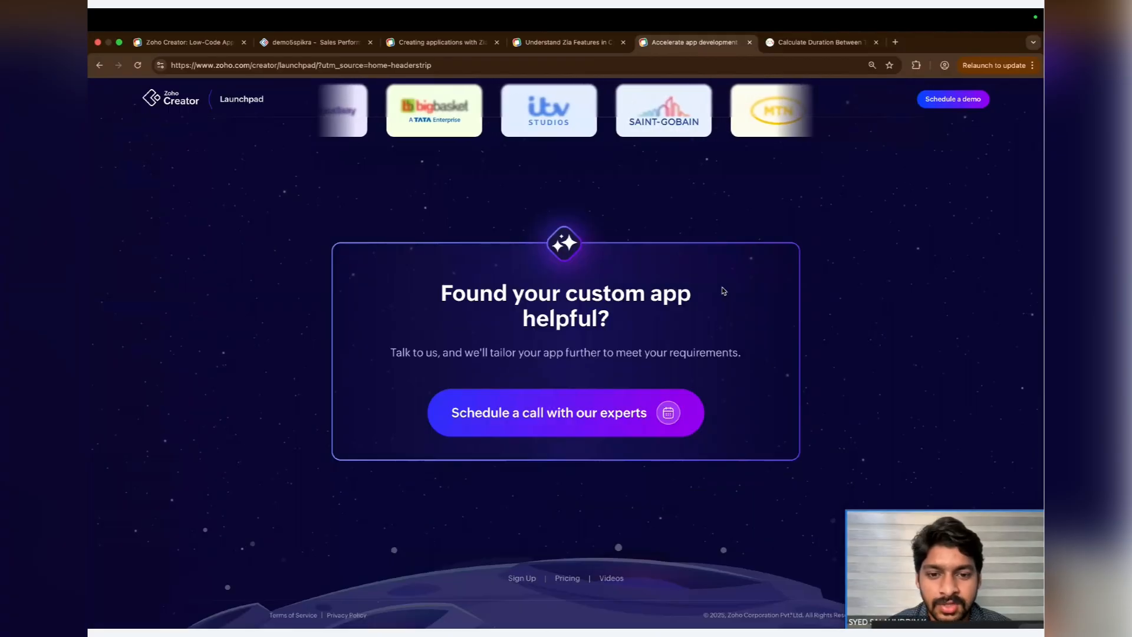